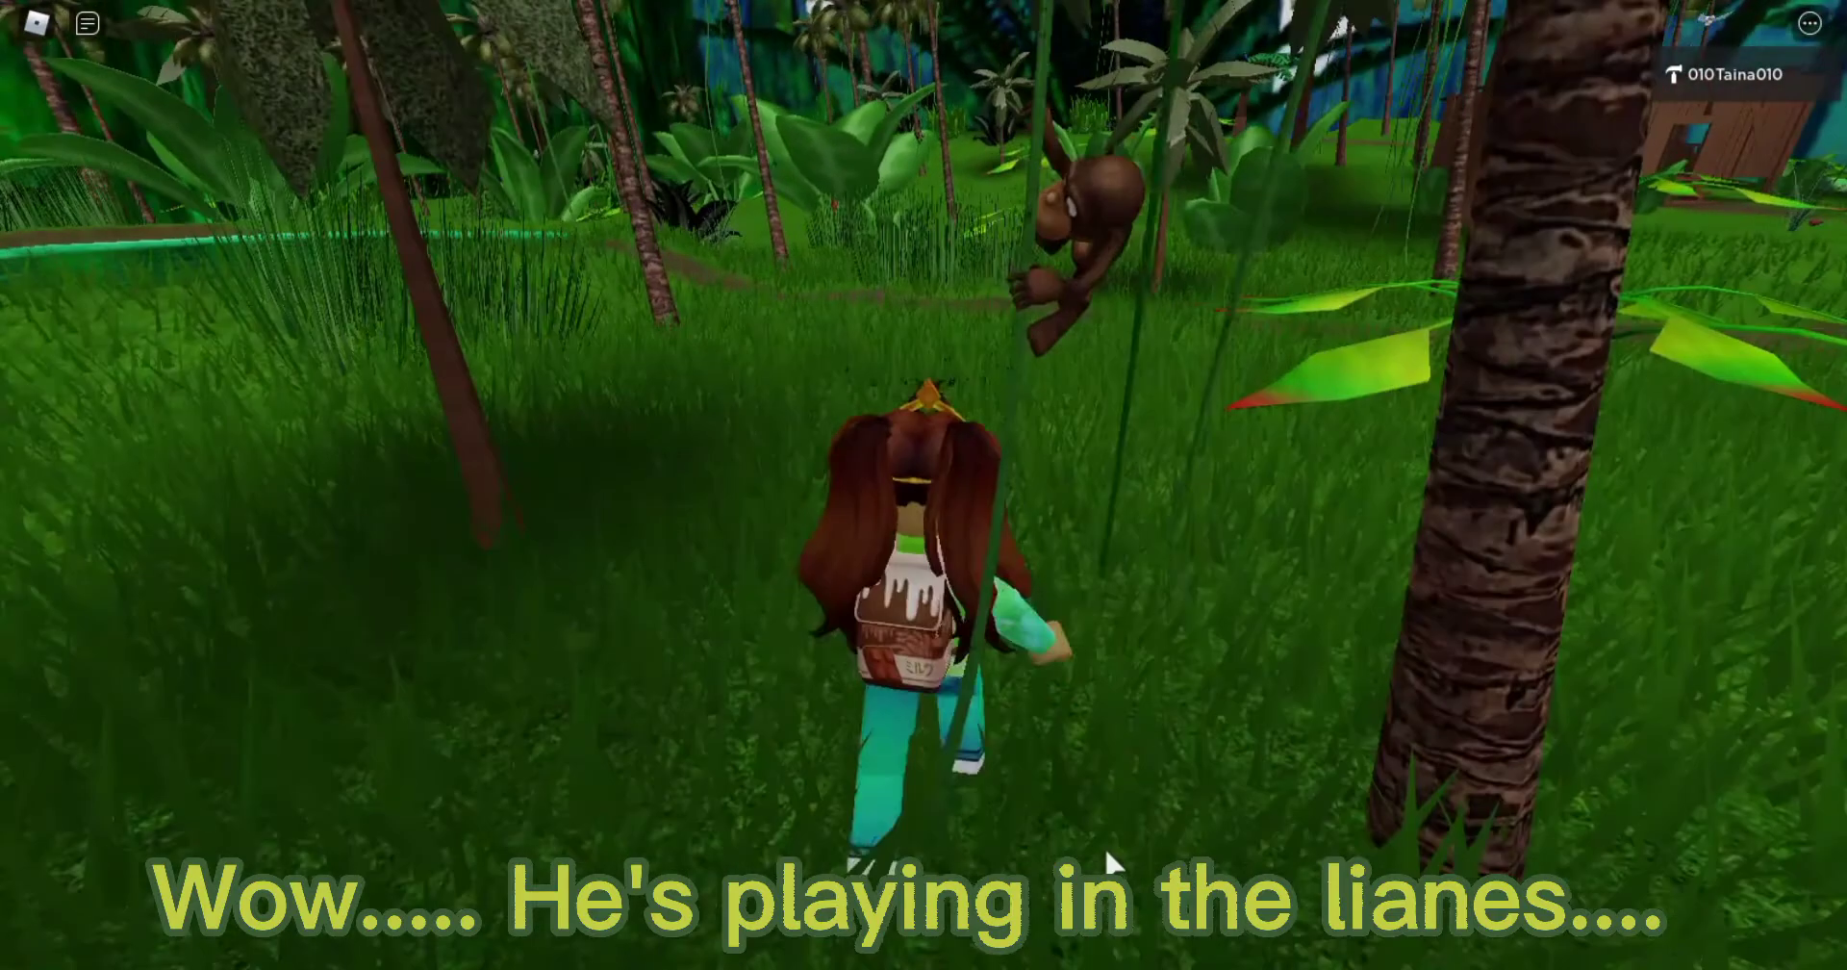
pyautogui.press('Right')
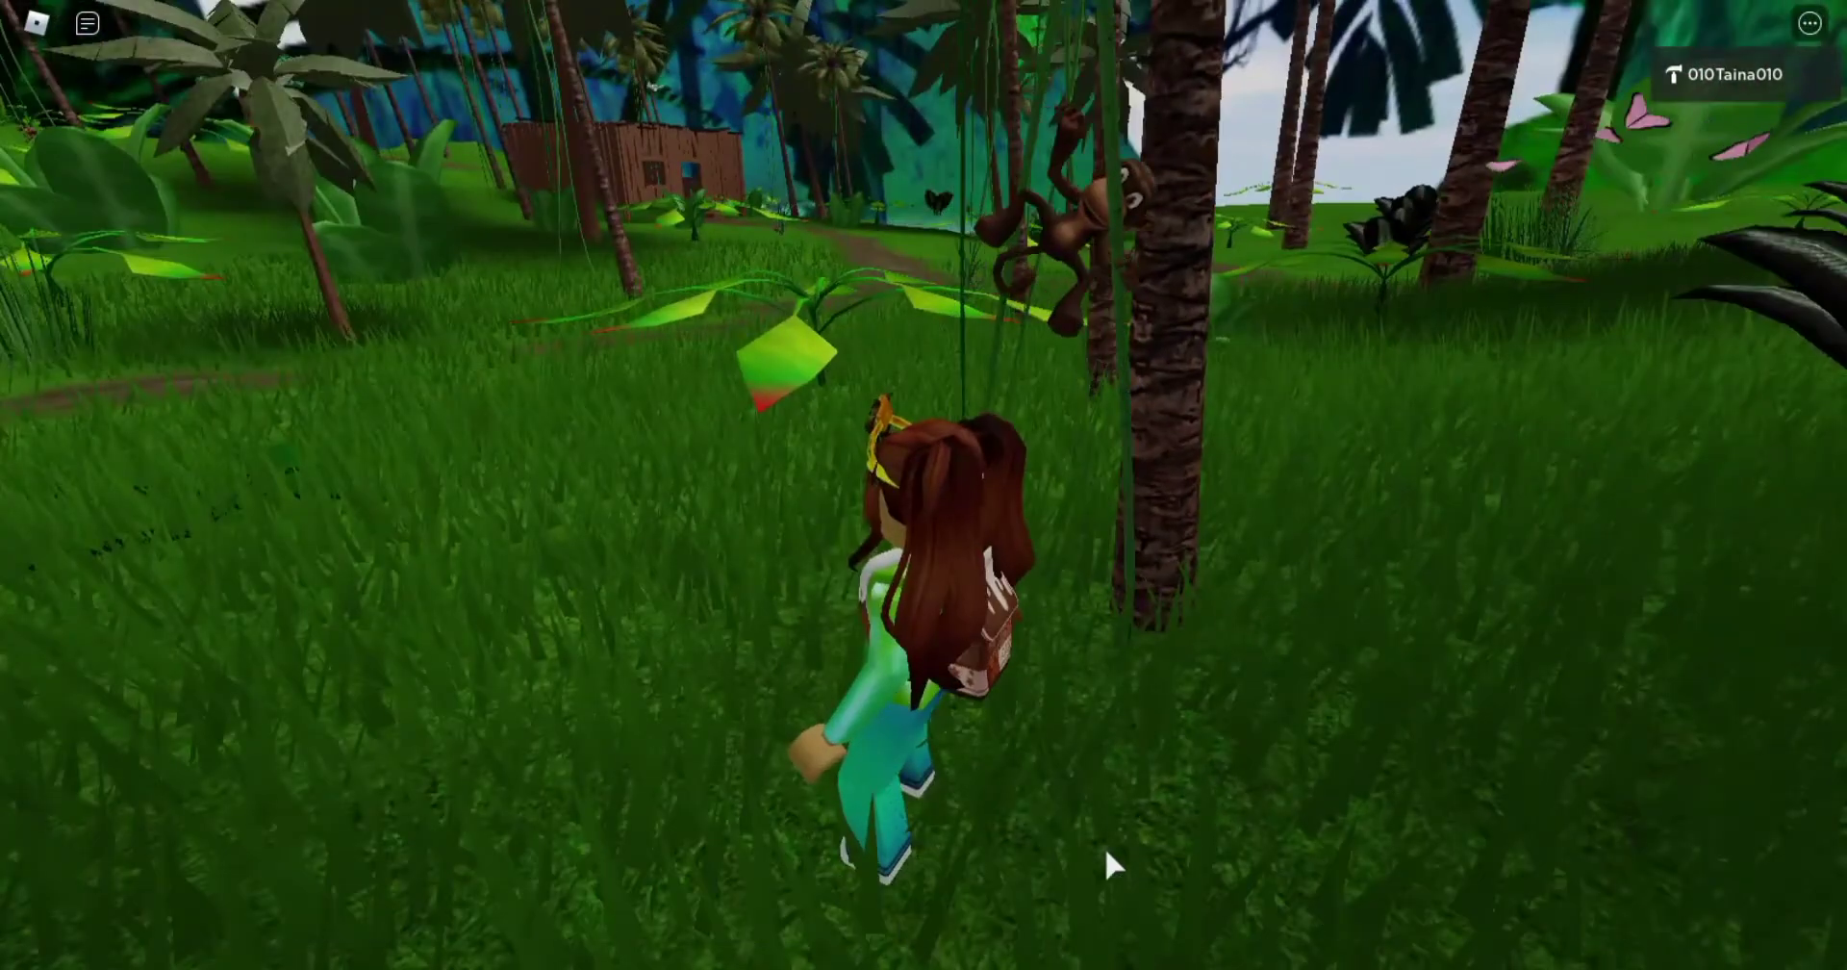
pyautogui.moveTo(1107, 850); pyautogui.dragTo(1106, 850, button='right')
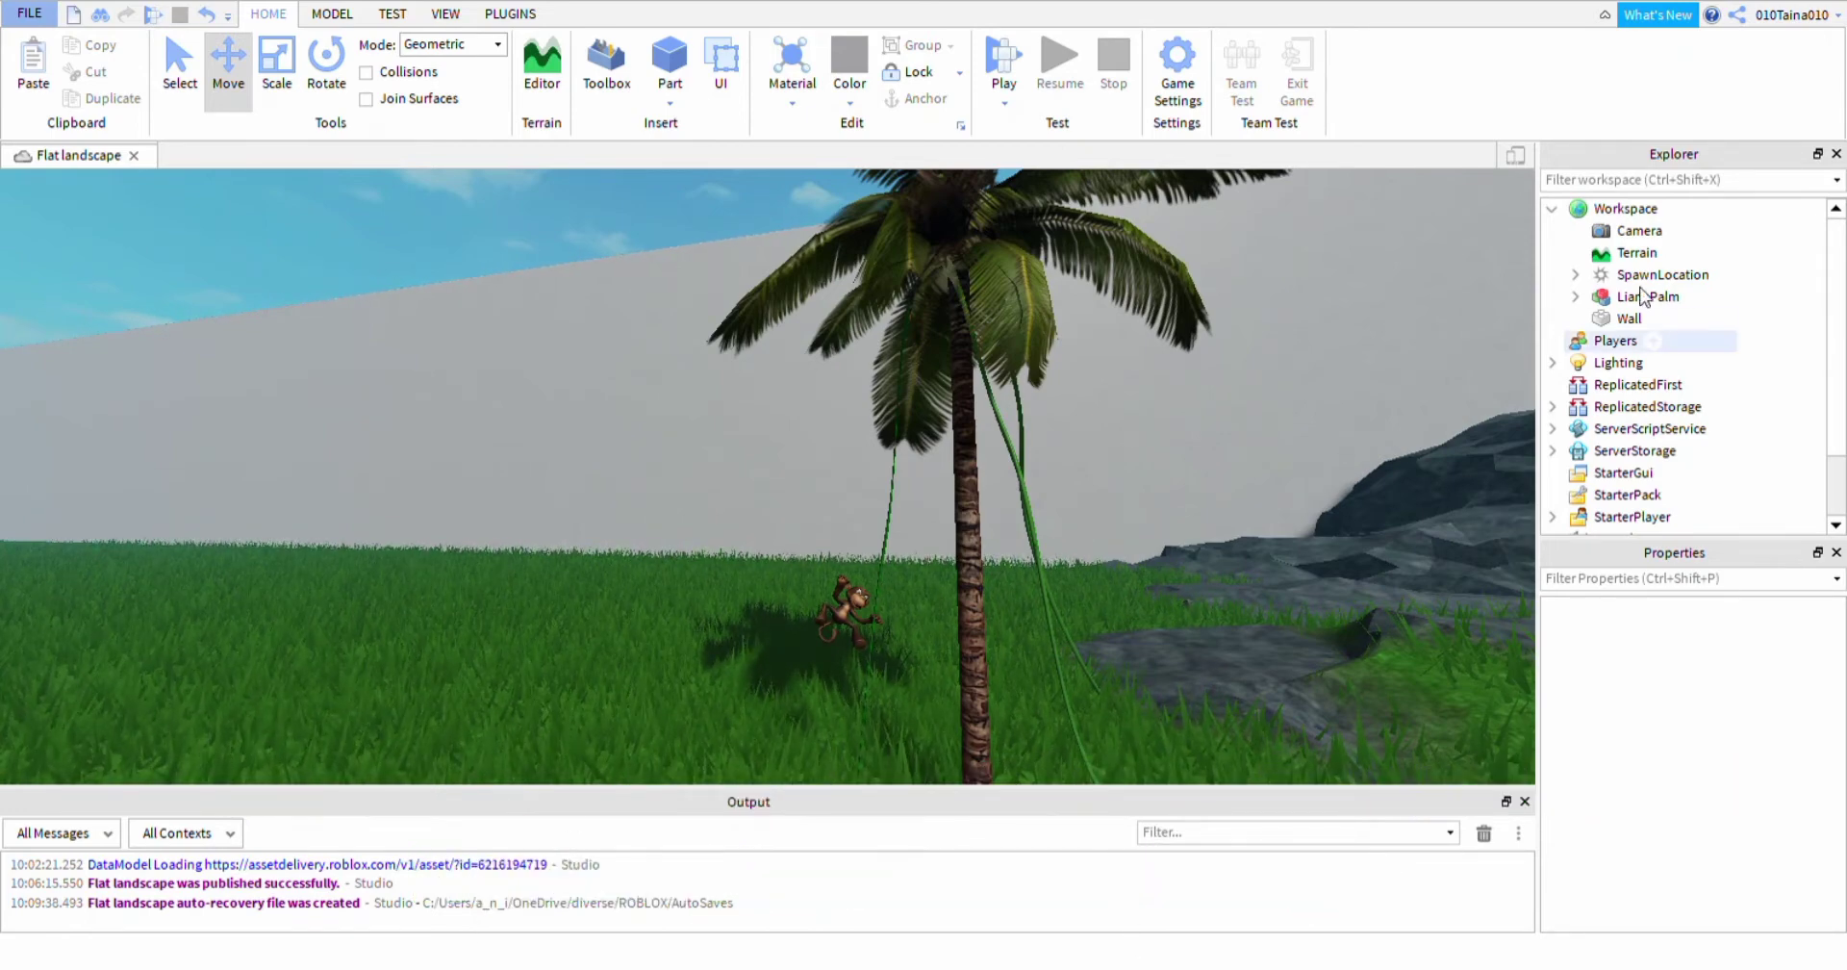
# Ungroup the LianePalm model into its separate Lianes and Palm Tree models and clear the selection
pyautogui.click(1647, 296)
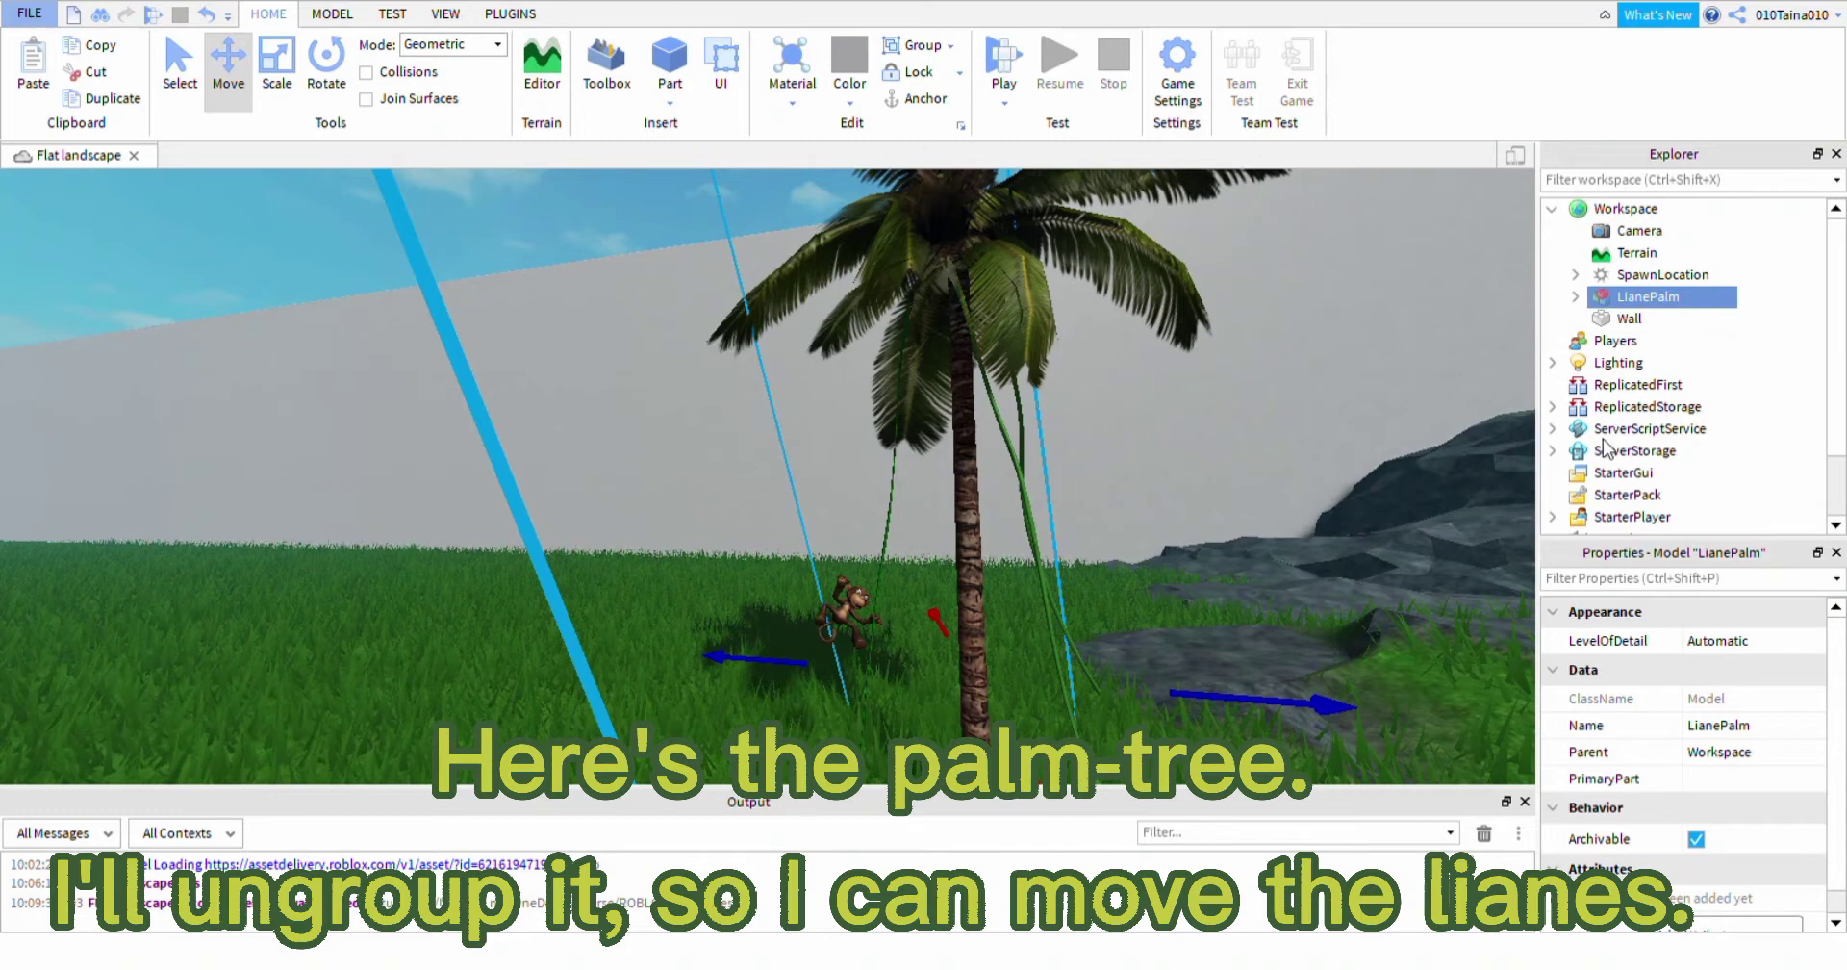
pyautogui.hotkey('ctrl', 'u')
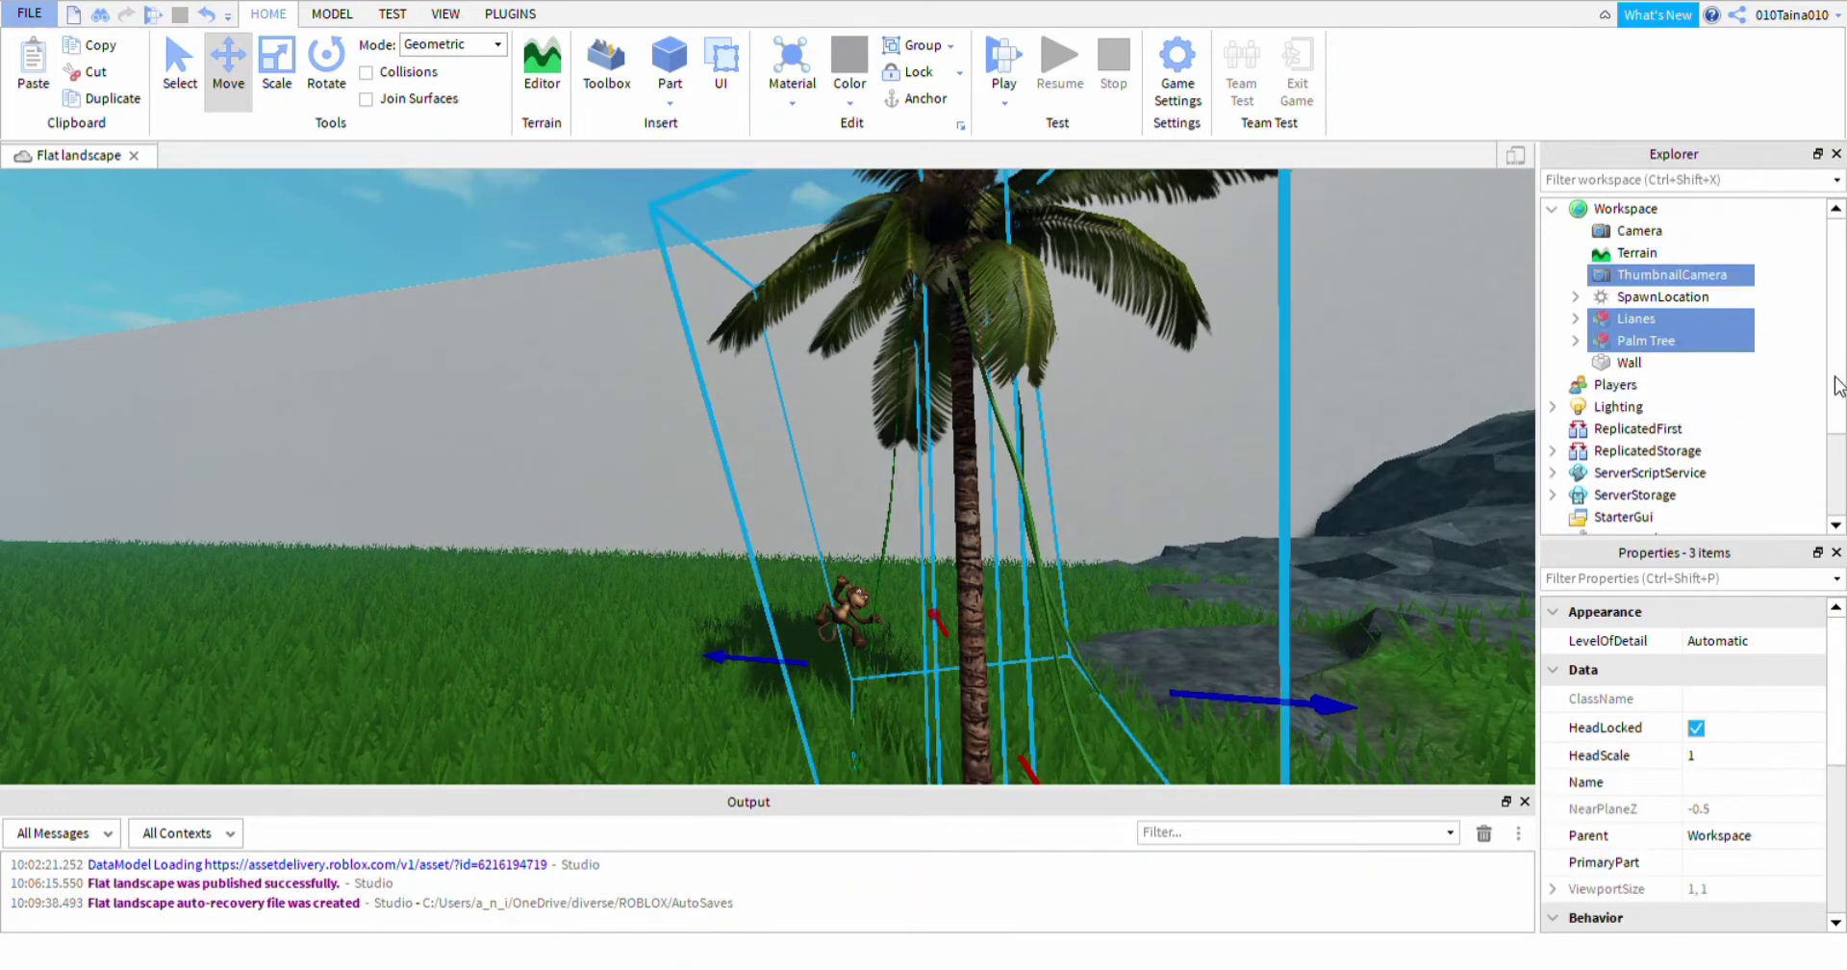
pyautogui.click(1786, 323)
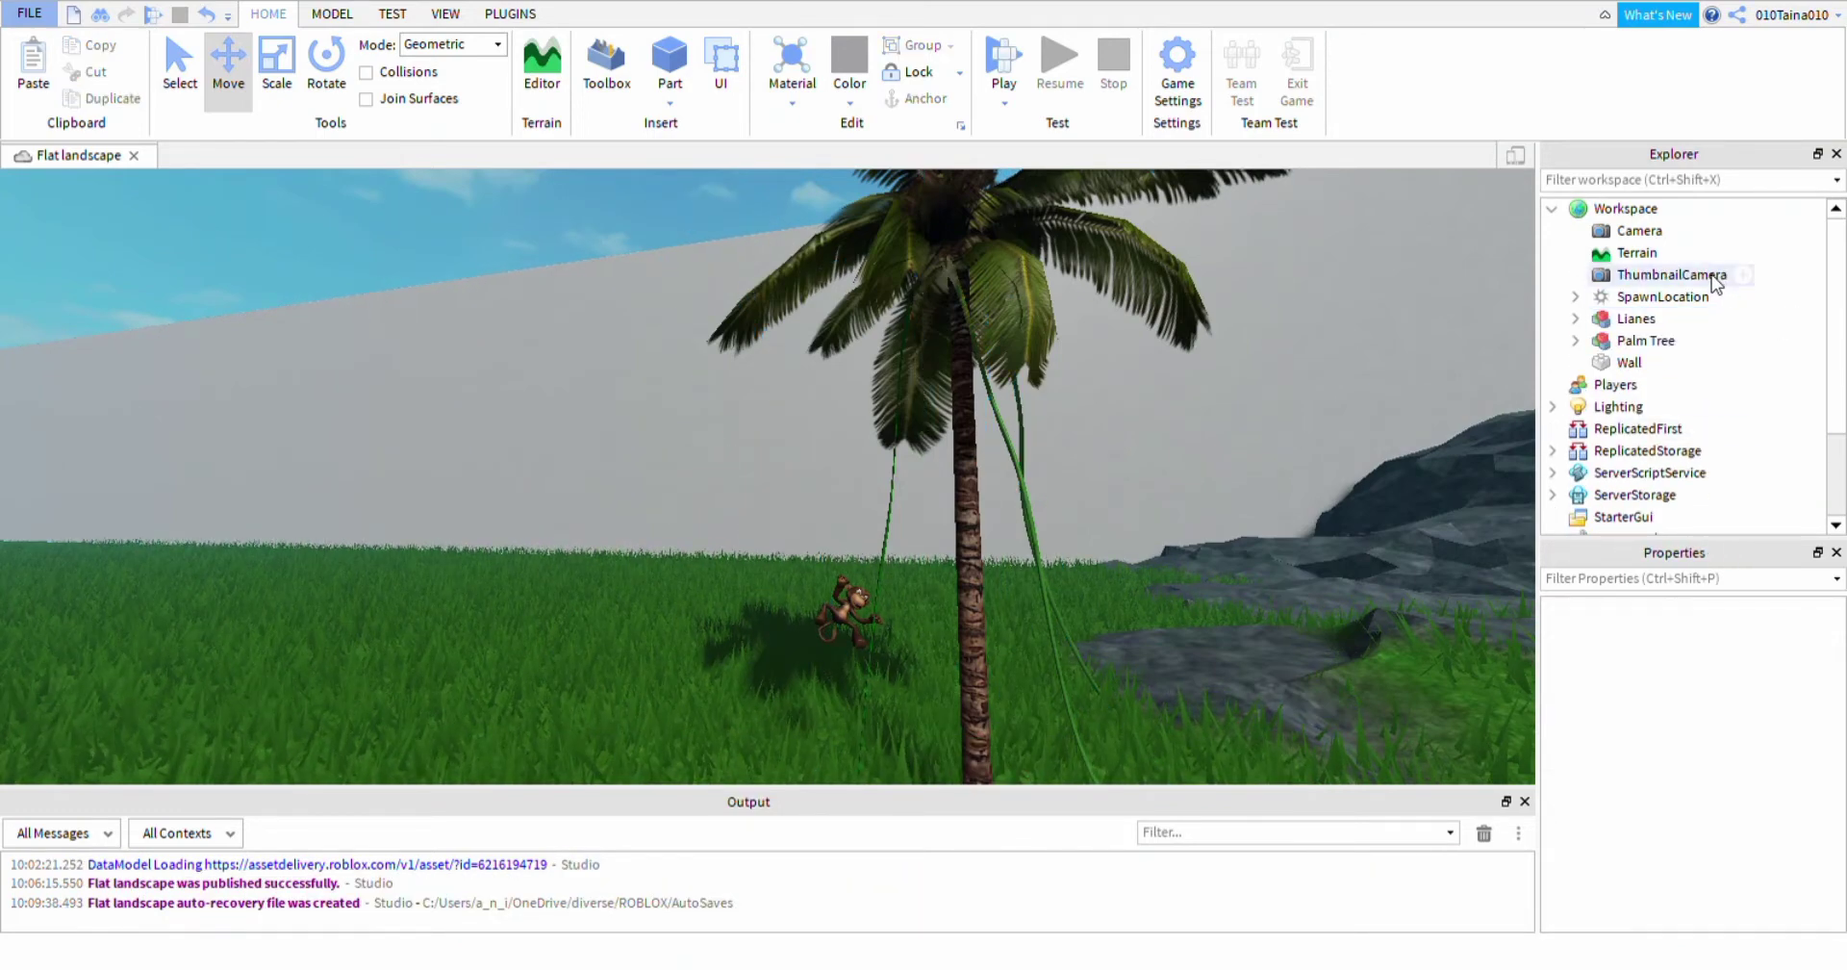
# Move the Lianes model horizontally away from the palm tree so that it stands free over the grass
pyautogui.click(1636, 321)
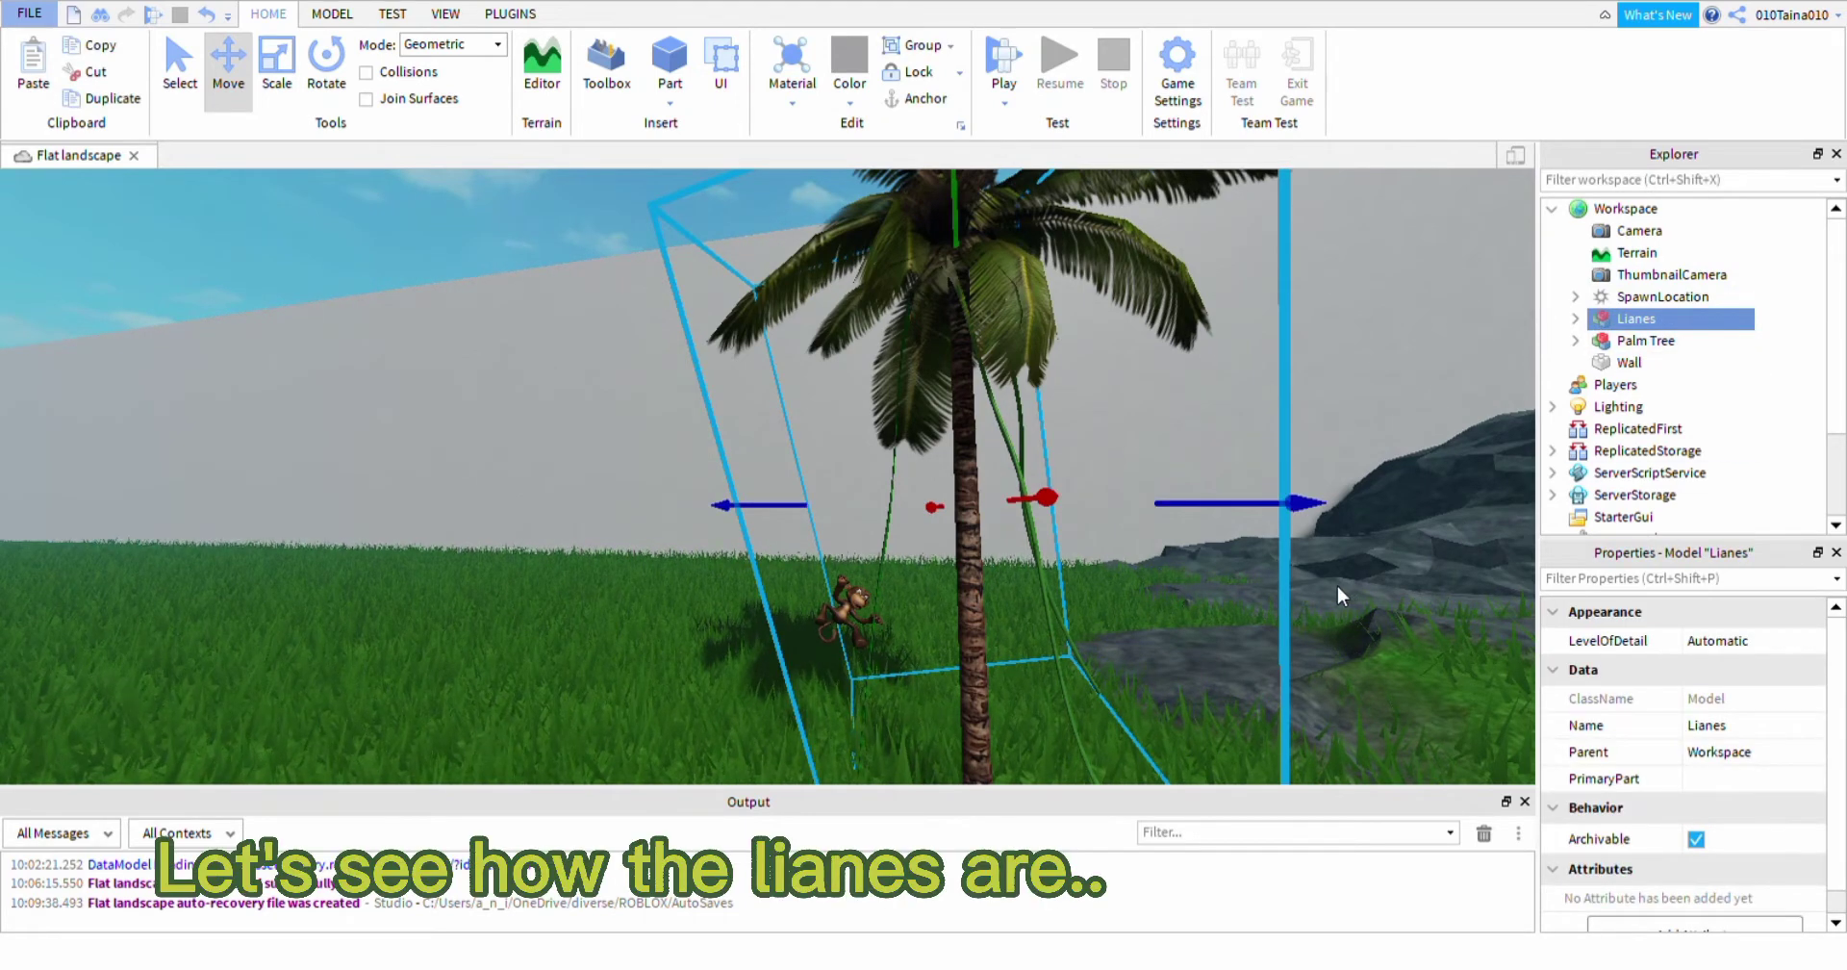
pyautogui.moveTo(1332, 595); pyautogui.dragTo(1376, 626, button='right')
pyautogui.moveTo(1261, 680); pyautogui.dragTo(823, 660)
pyautogui.moveTo(915, 660); pyautogui.dragTo(890, 642, button='right')
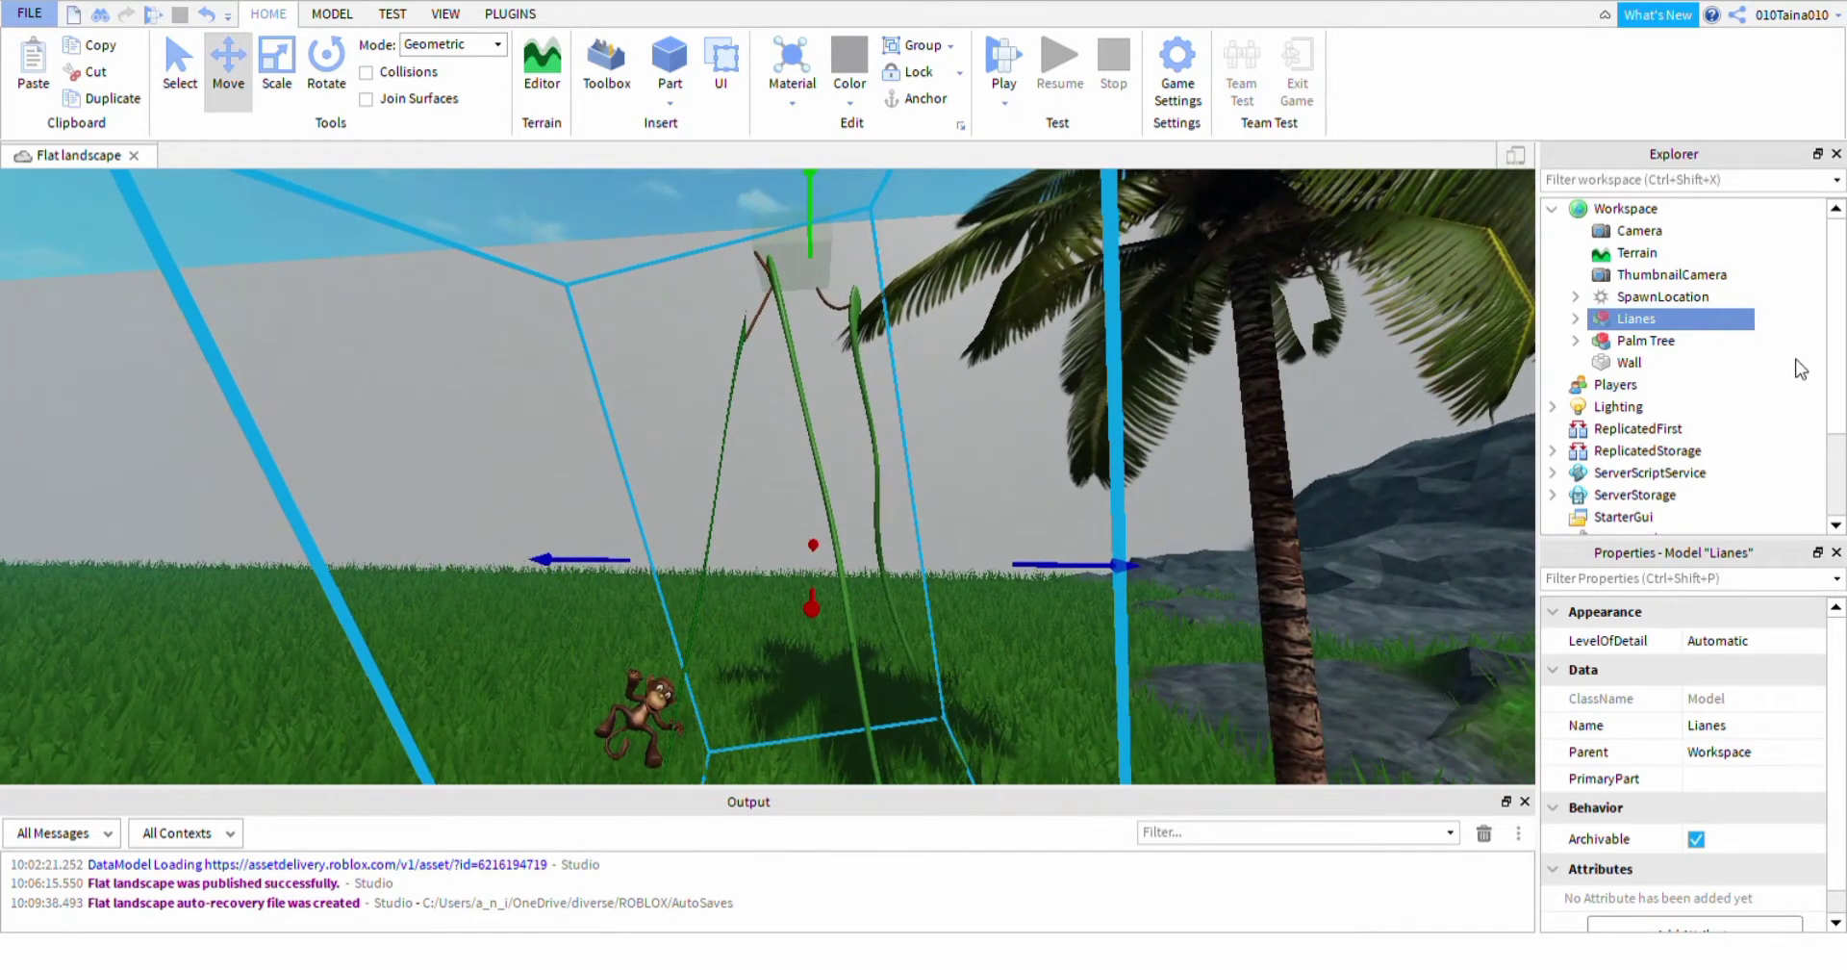
# Set the transparency of LianePart inside the Lianes model to 0
pyautogui.click(1577, 319)
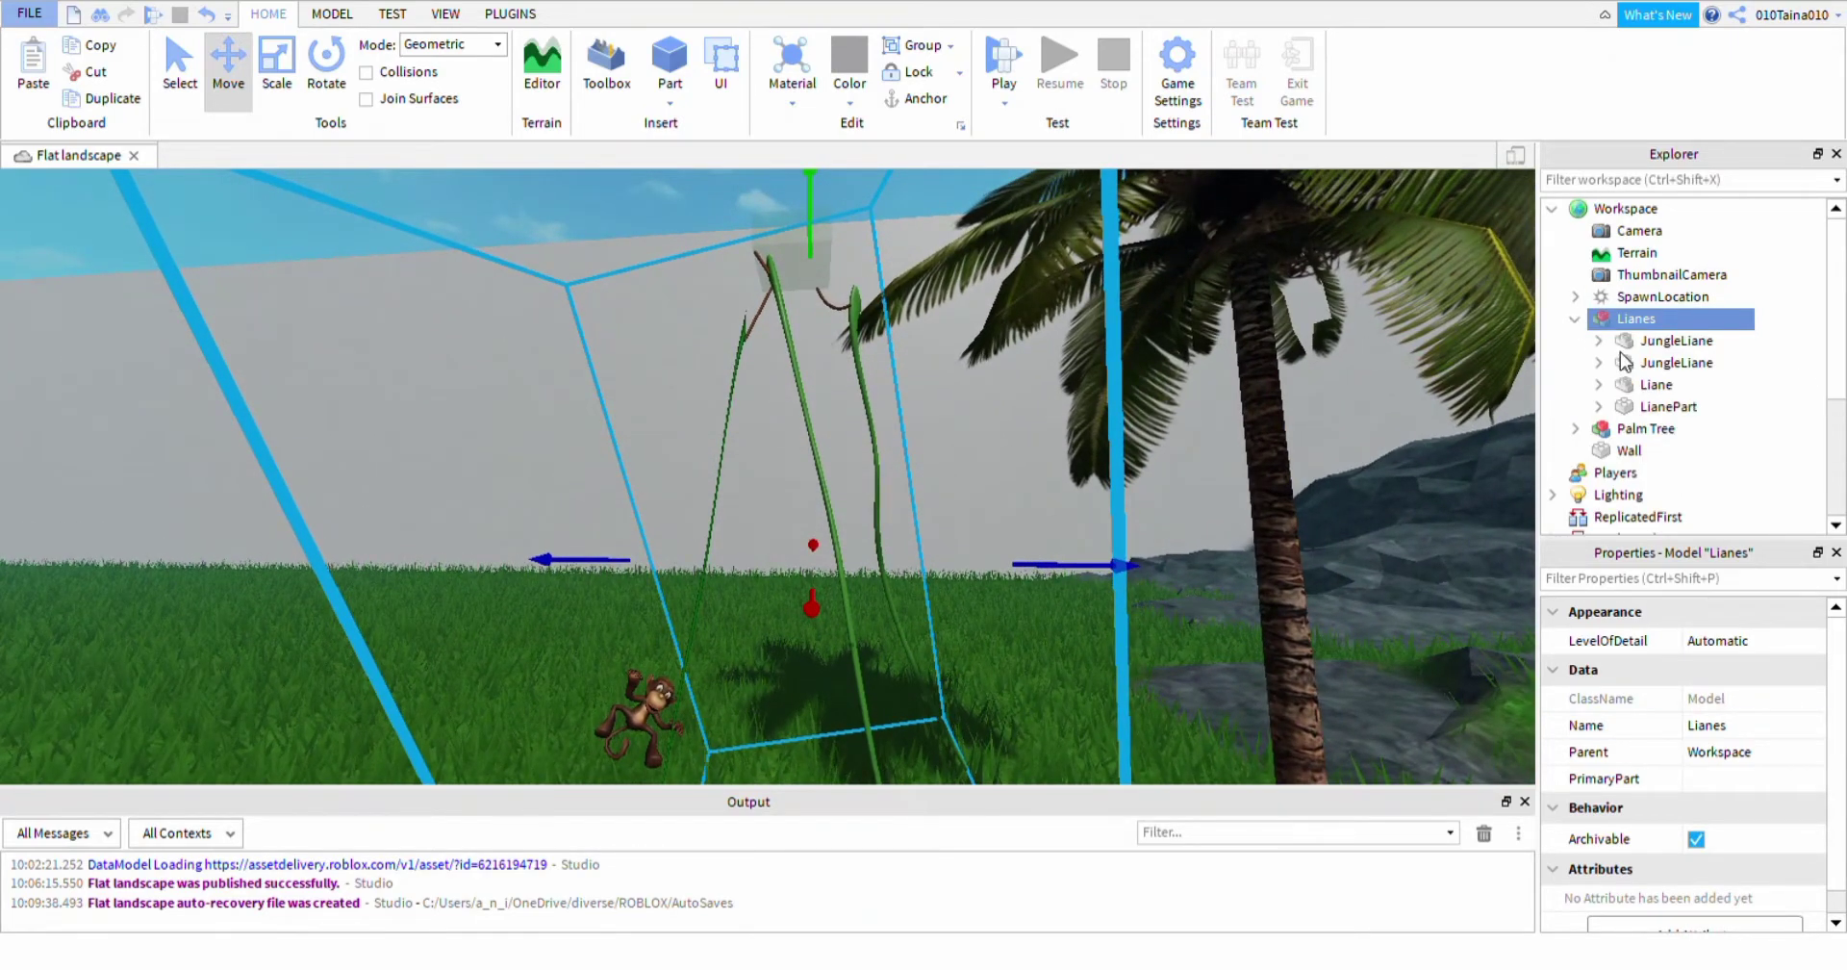
pyautogui.click(1651, 408)
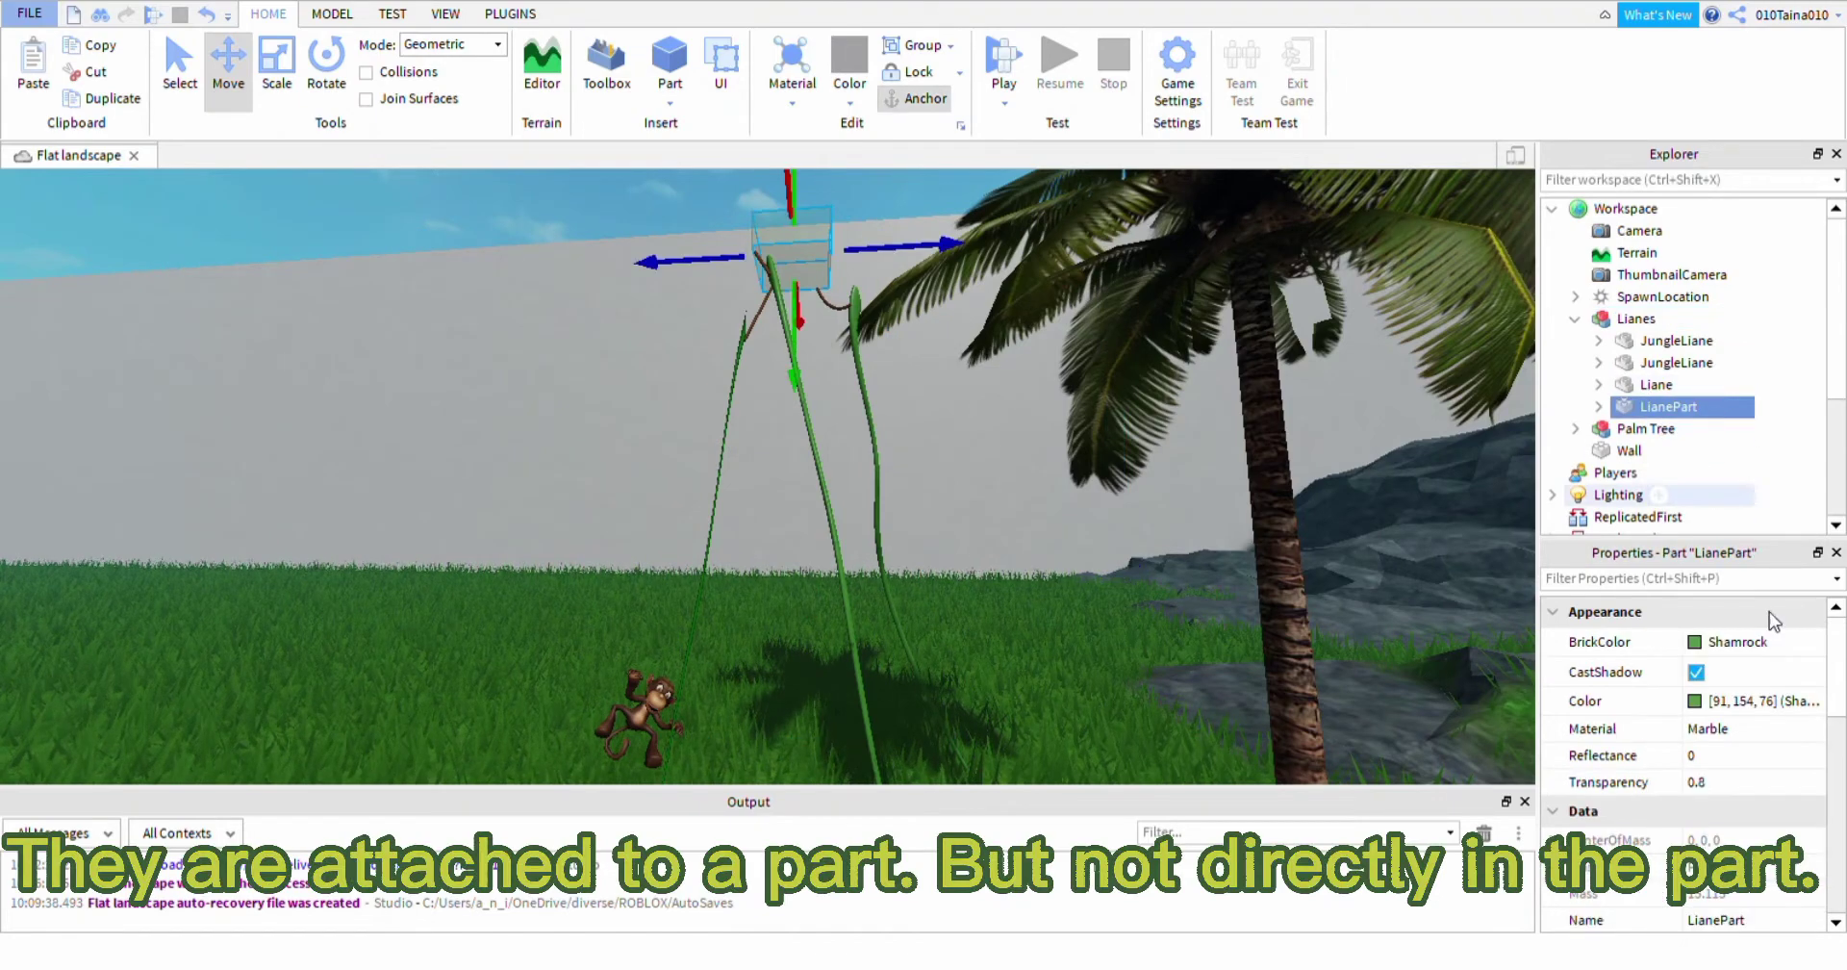
pyautogui.click(1720, 784)
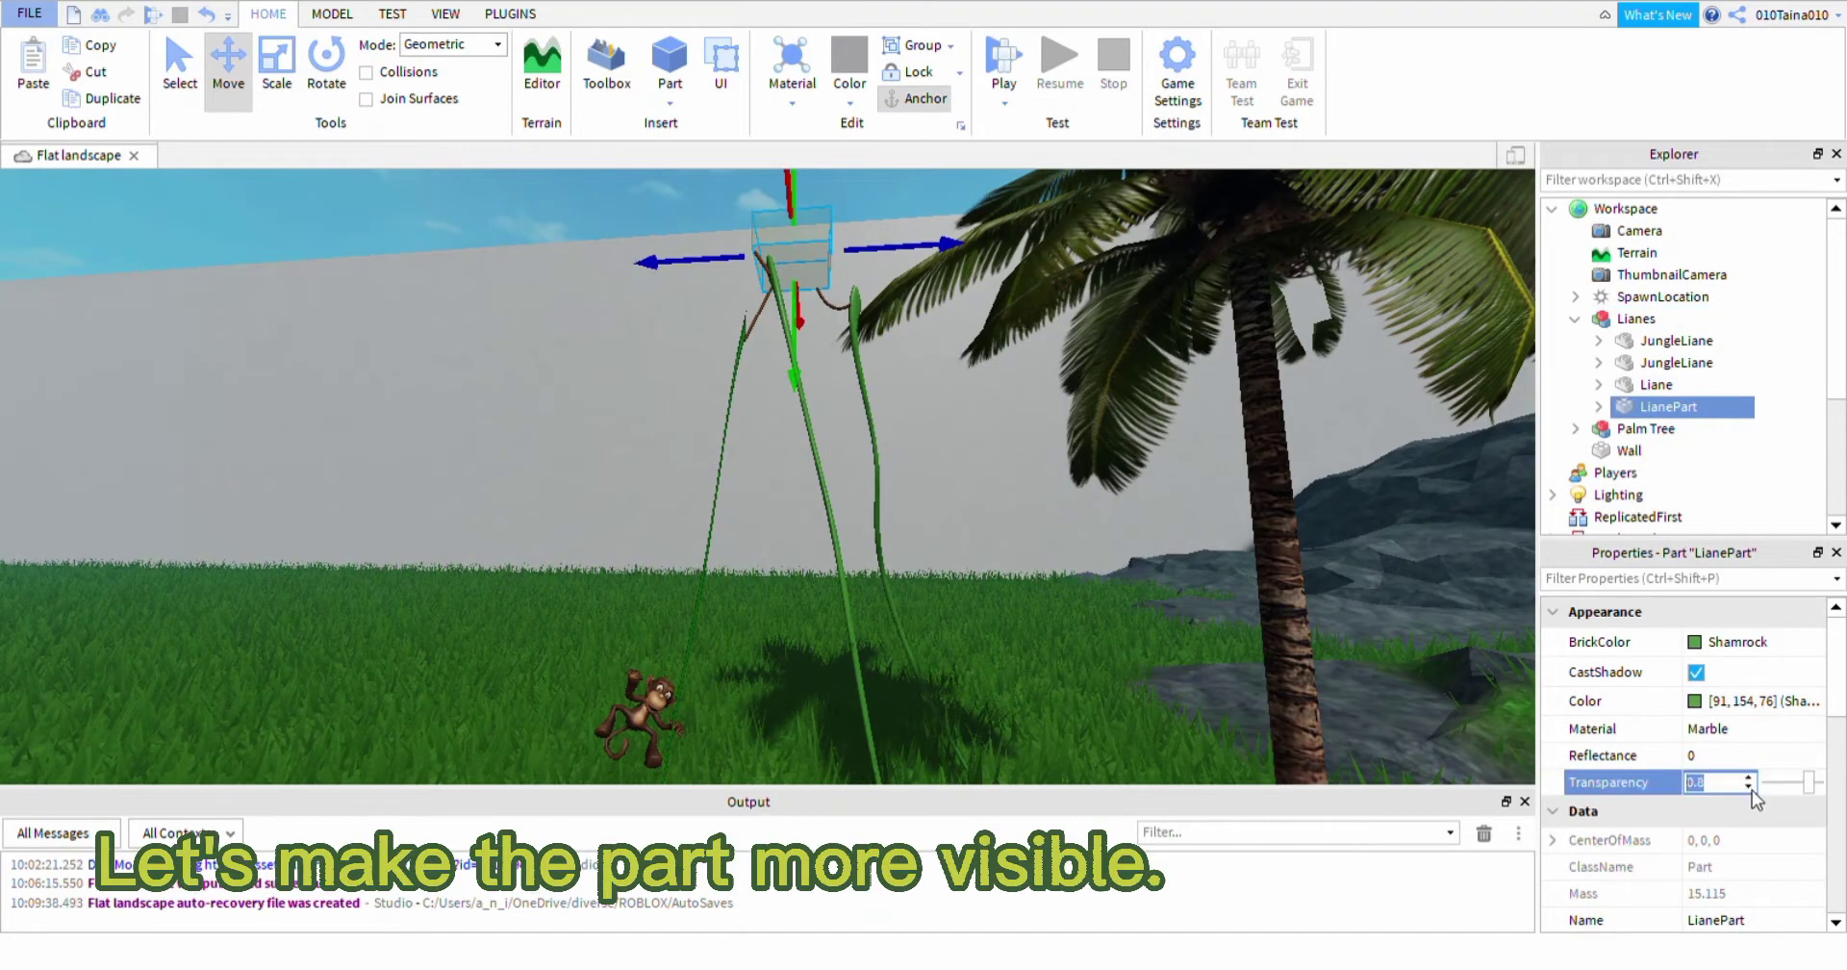
pyautogui.write('0')
pyautogui.press('Return')
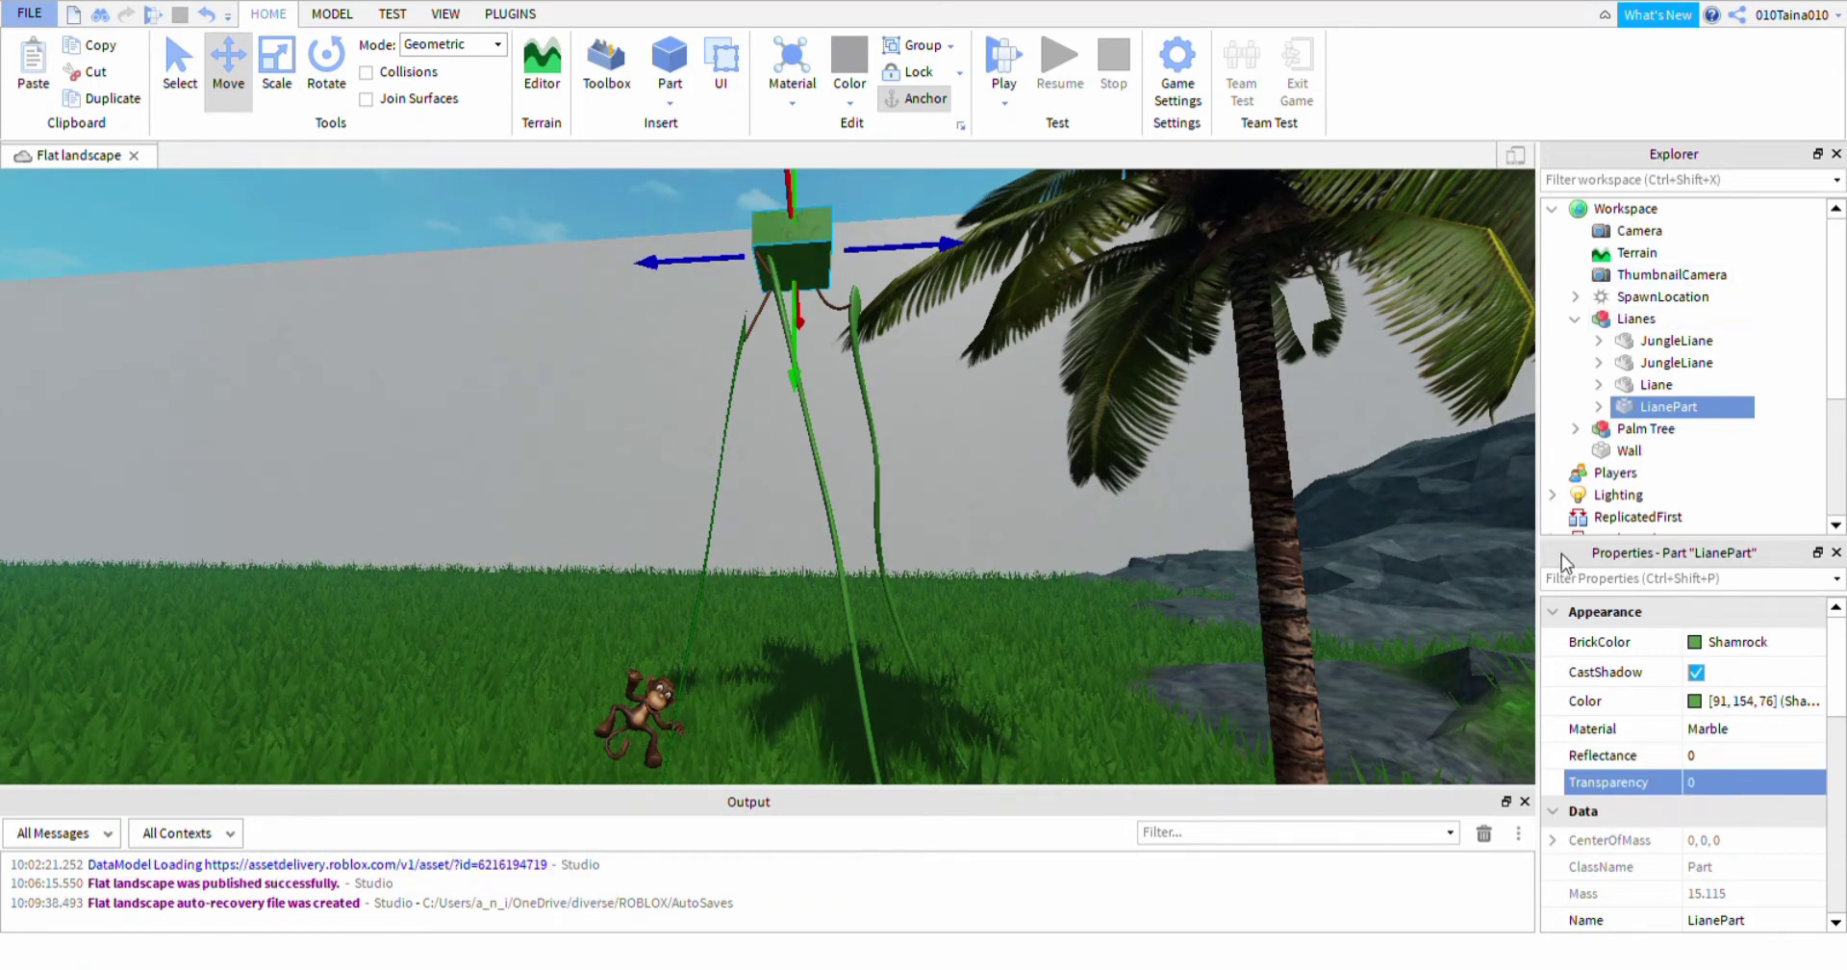
# Examine the three liane meshes, the monkey model inside Liane, and how the ropes connect the lianes to the green part
pyautogui.click(1676, 341)
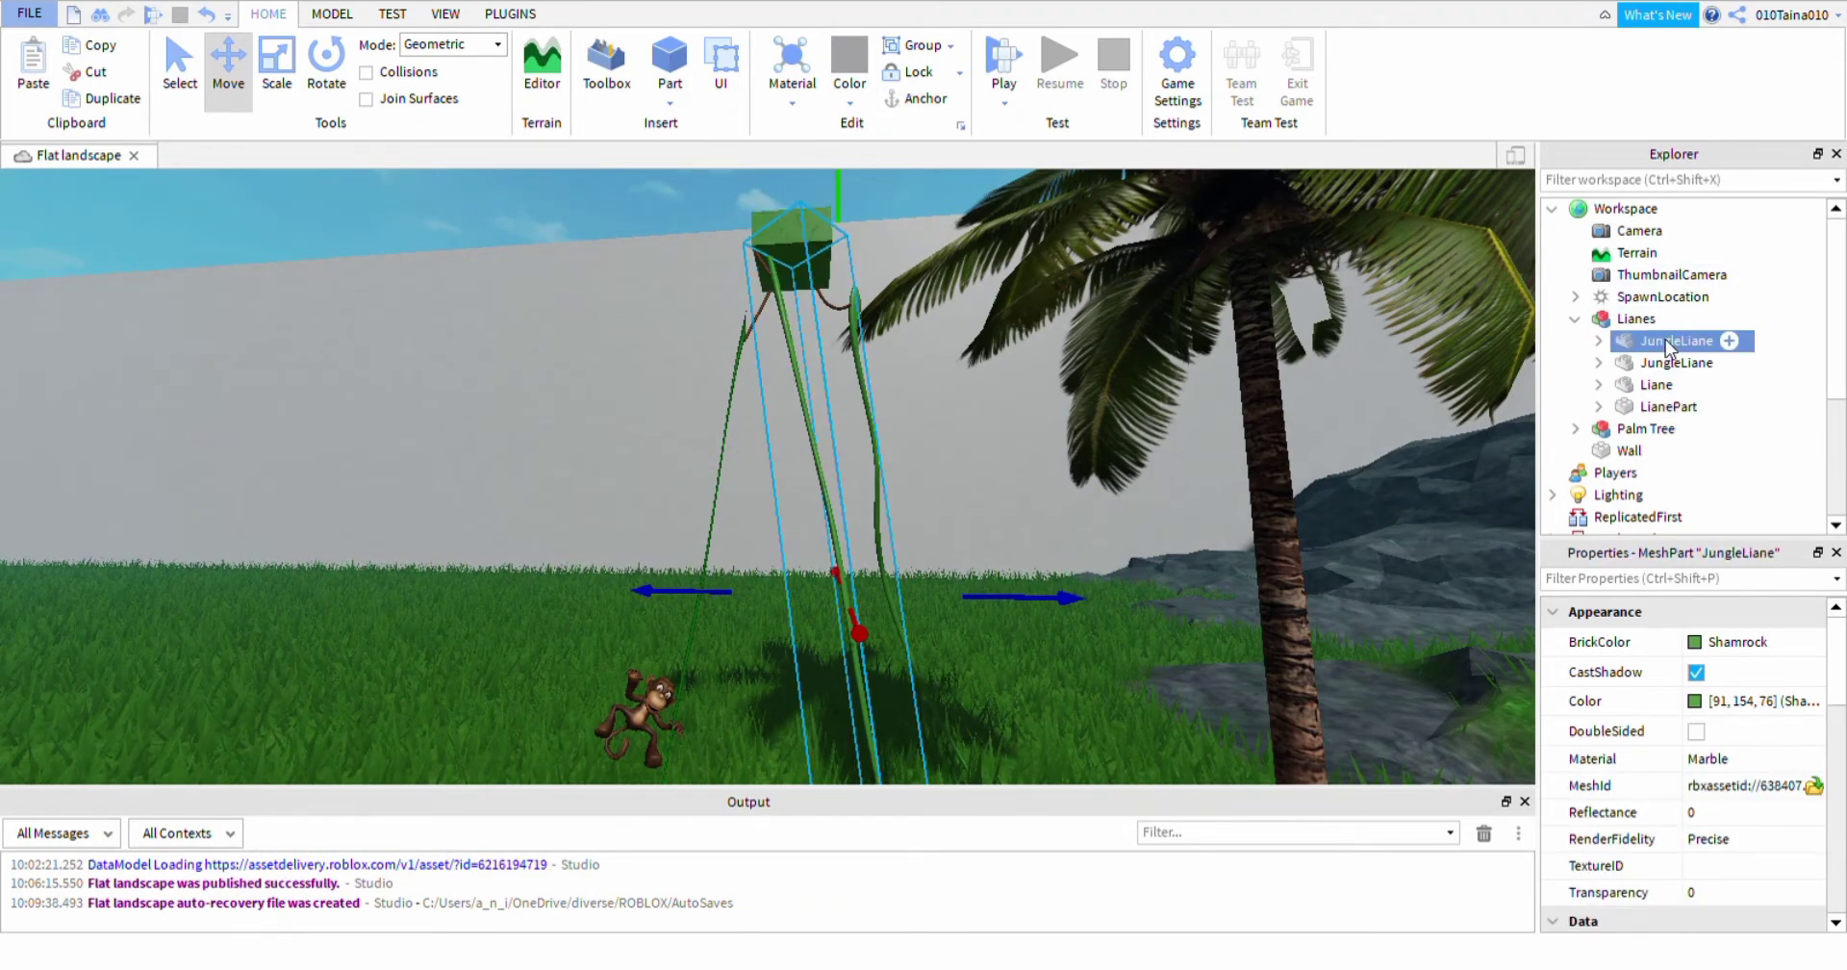
pyautogui.click(1667, 364)
pyautogui.click(1668, 385)
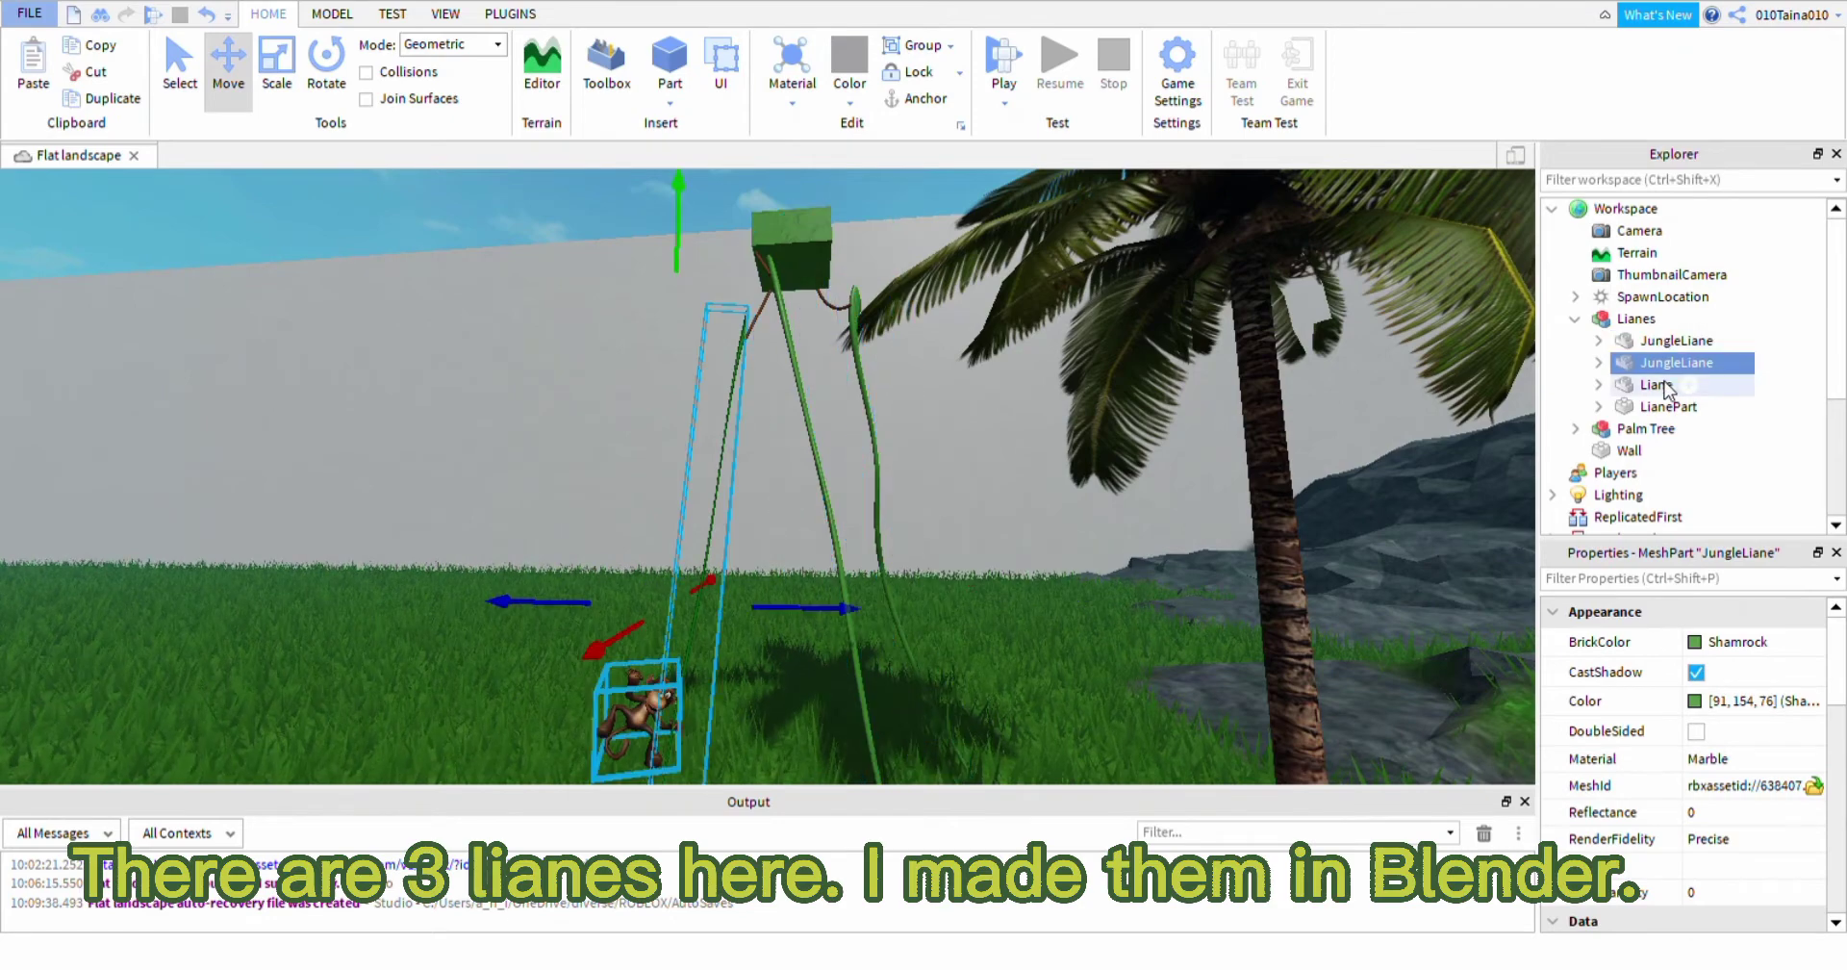
pyautogui.click(1600, 385)
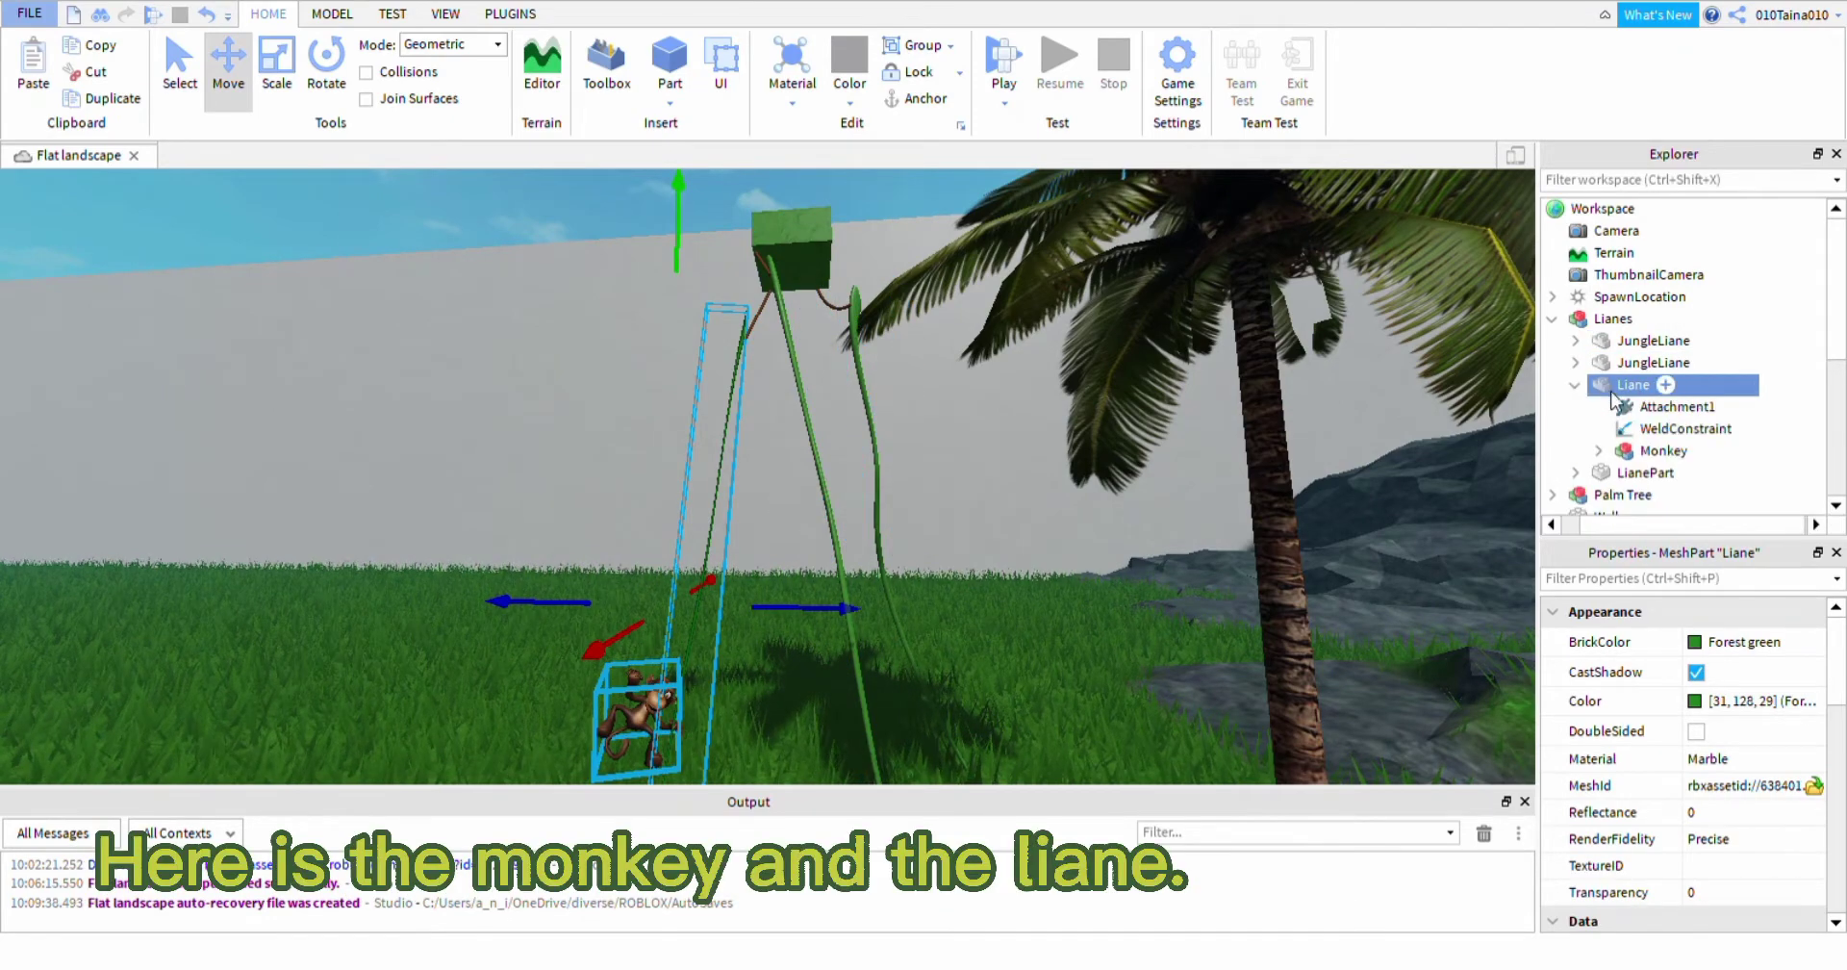
pyautogui.click(1645, 452)
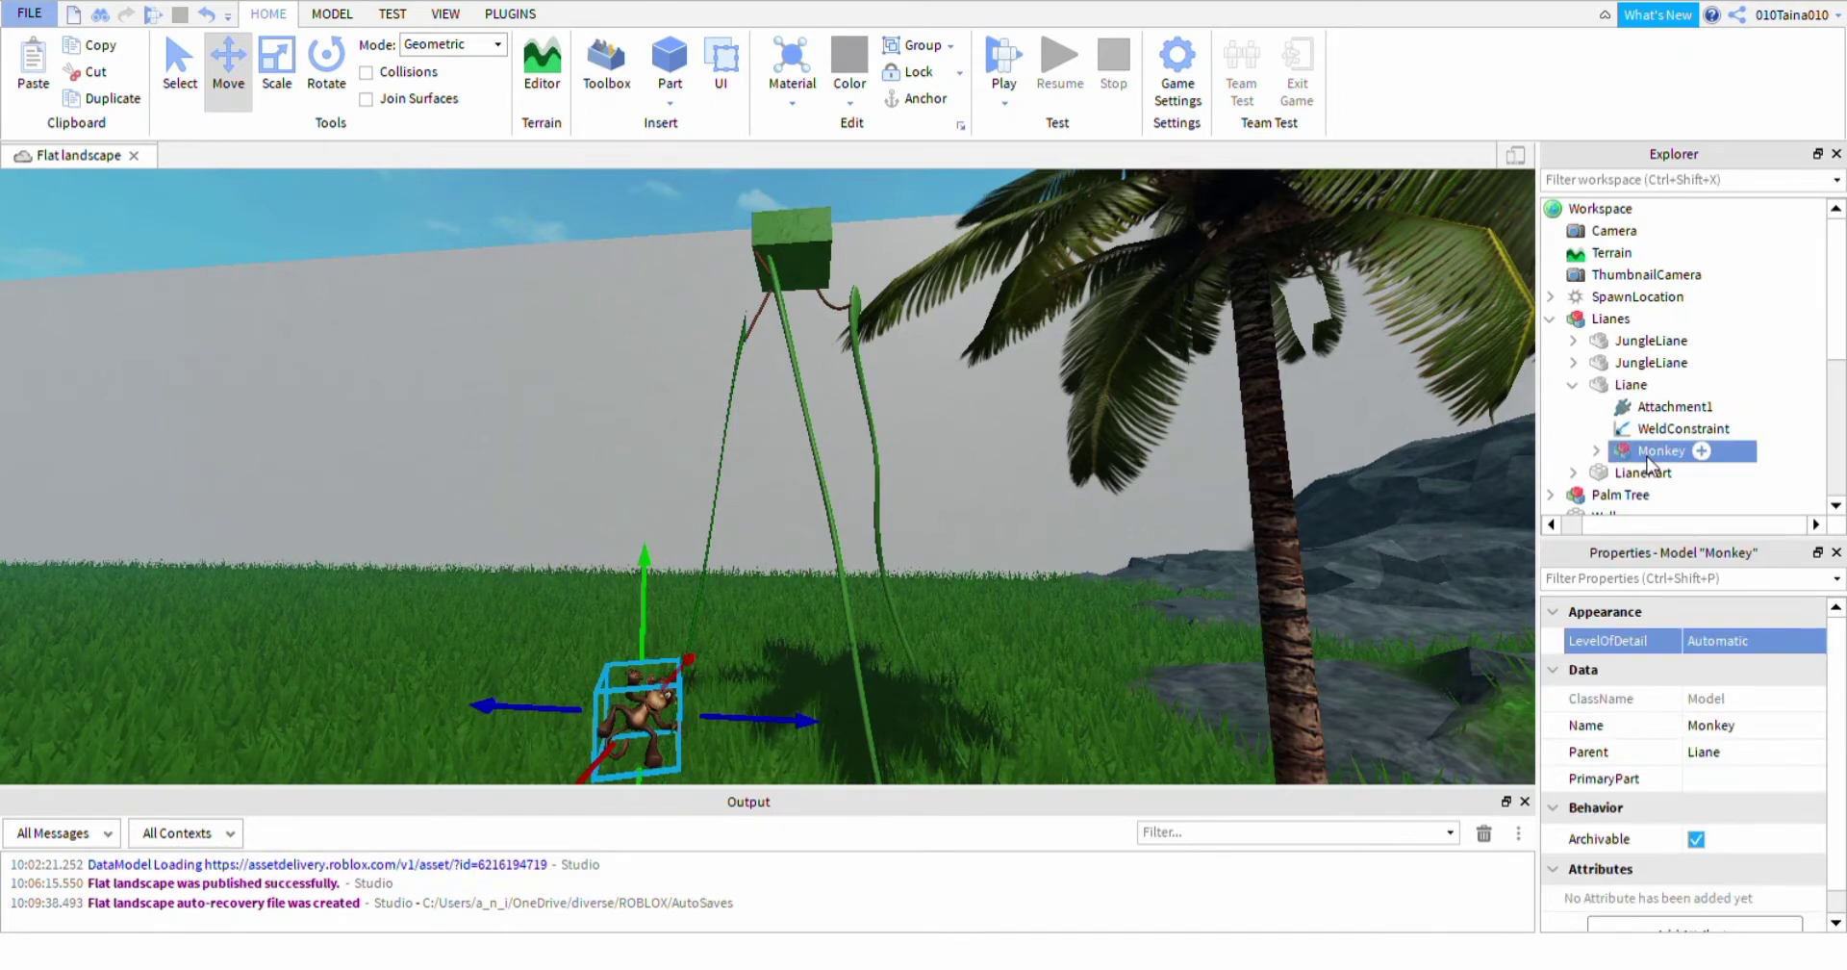
pyautogui.click(1573, 385)
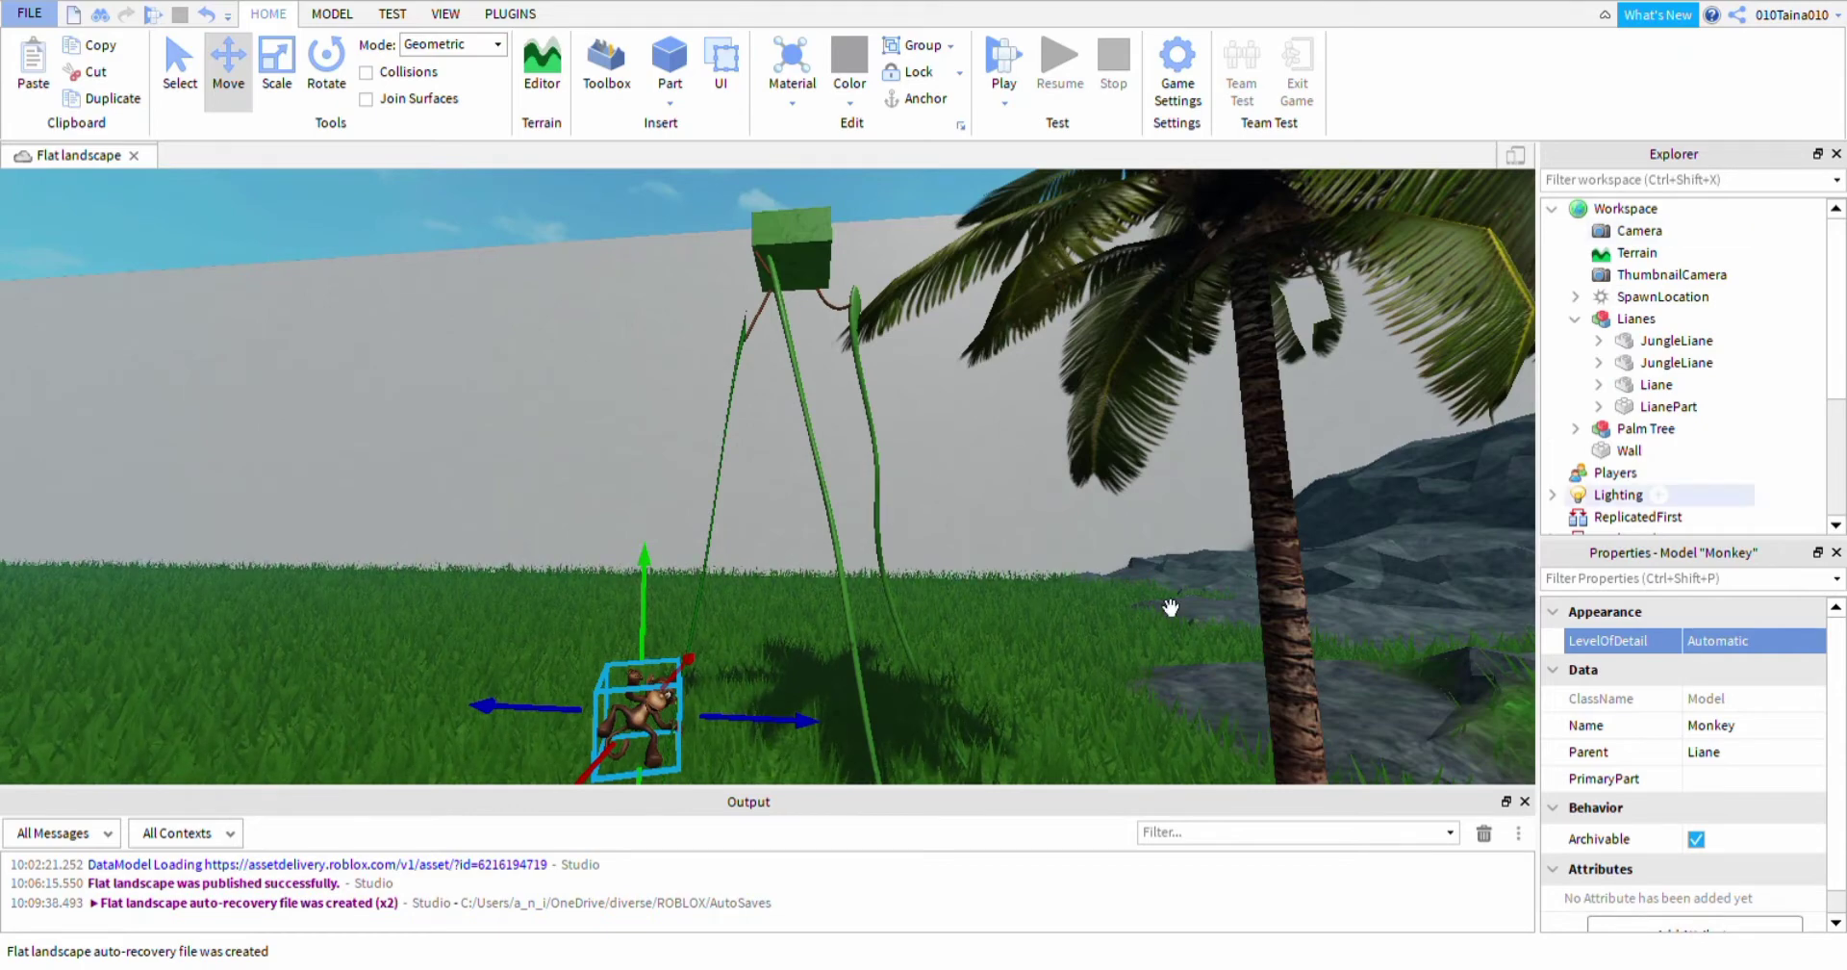
pyautogui.moveTo(1168, 608); pyautogui.dragTo(923, 516, button='right')
pyautogui.press('w')
pyautogui.press('a')
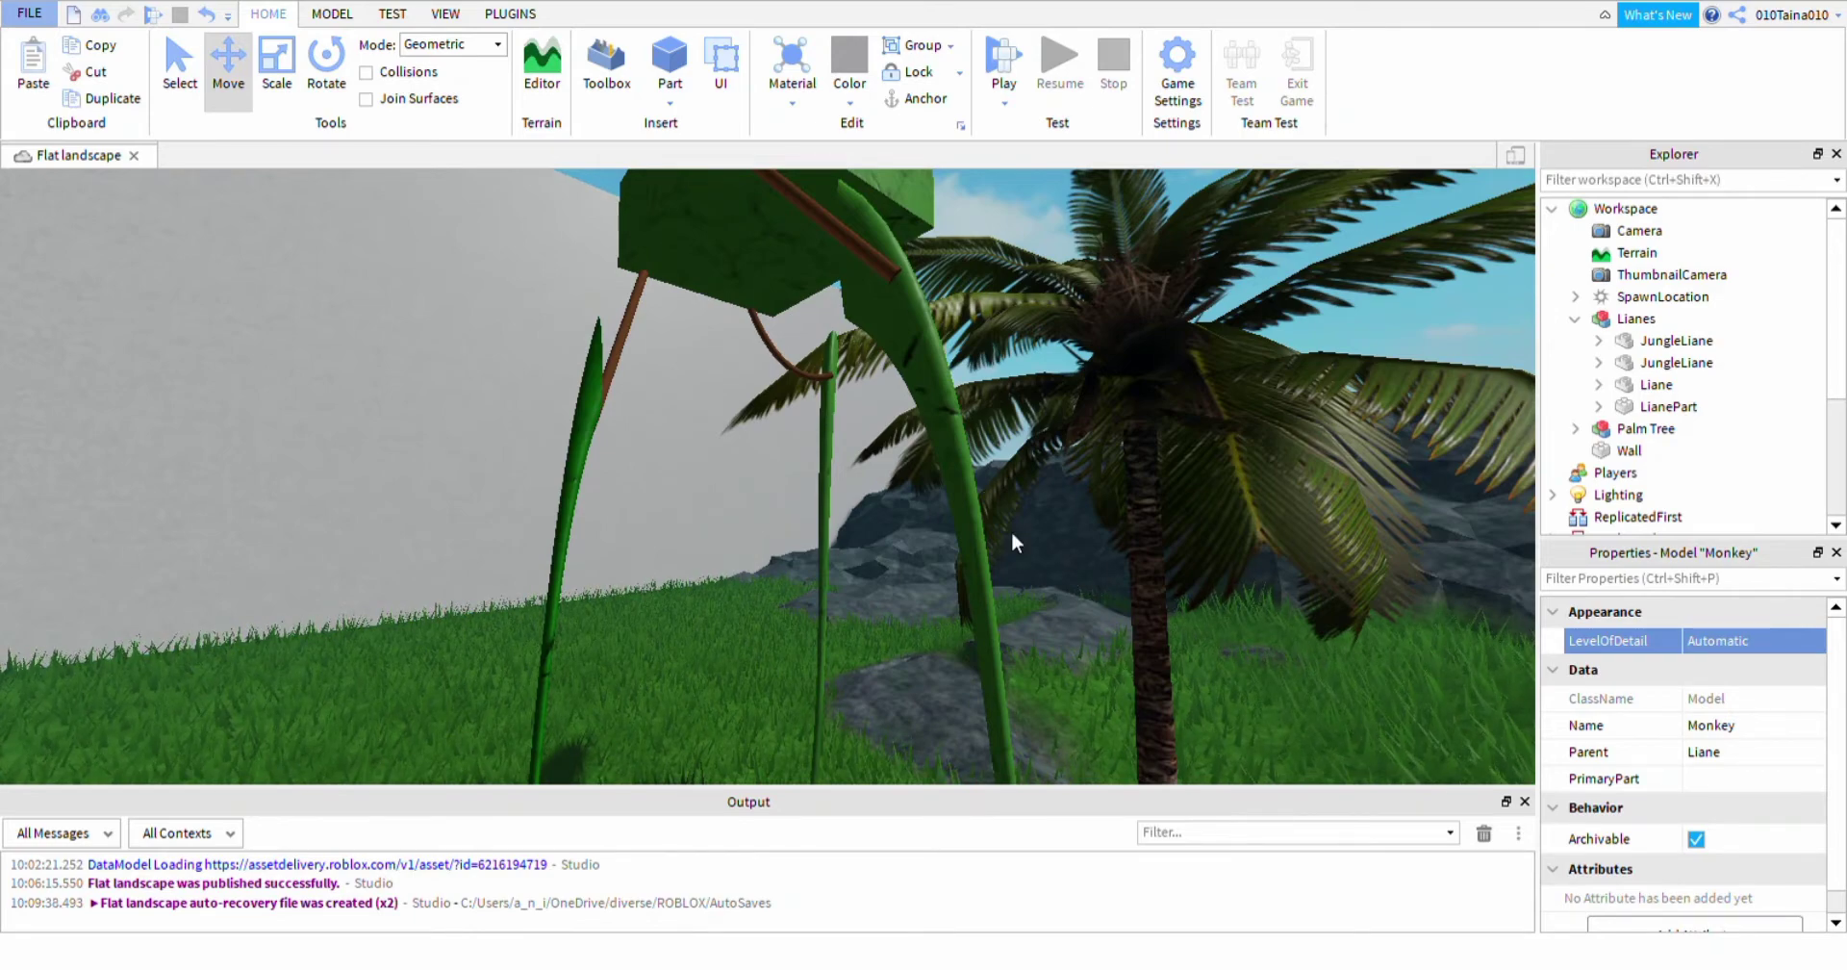
pyautogui.moveTo(1067, 571); pyautogui.dragTo(1154, 578, button='right')
pyautogui.scroll(3, 1094, 621)
pyautogui.scroll(-3, 1074, 578)
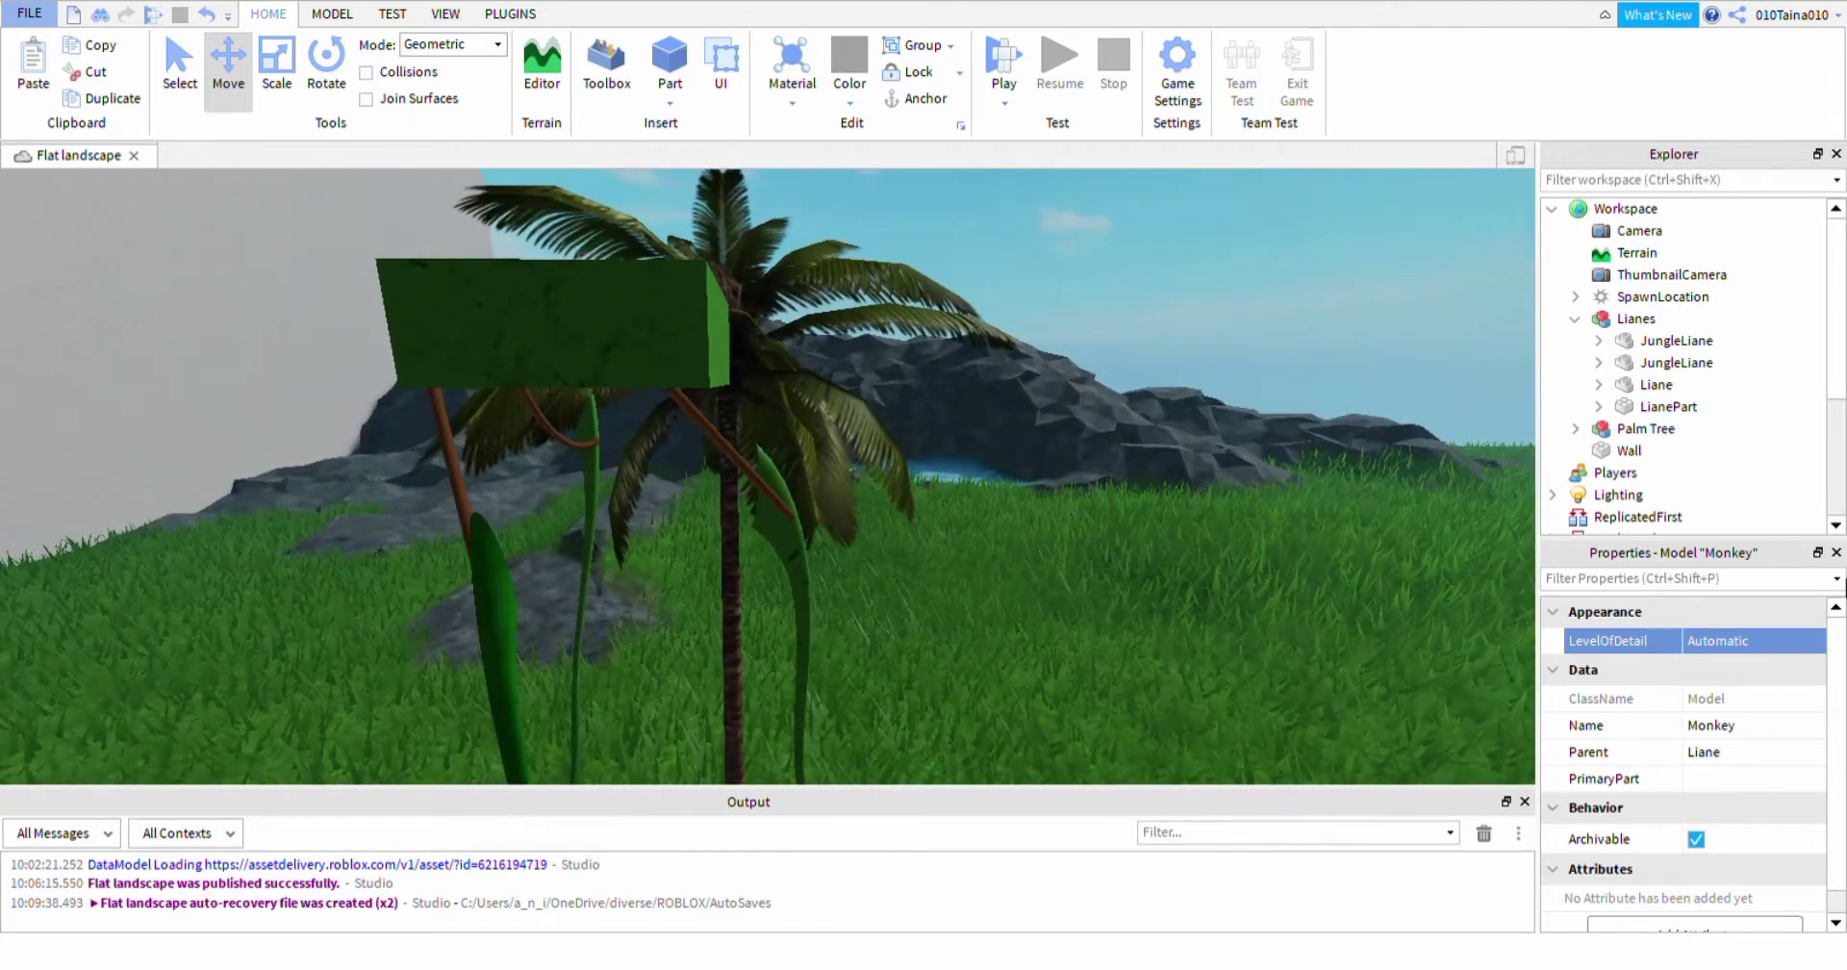
# Delete all three attachments from the first JungleLiane mesh in the Lianes model
pyautogui.click(1599, 340)
pyautogui.click(1692, 363)
pyautogui.keyDown('shift'); pyautogui.click(1692, 407); pyautogui.keyUp('shift')
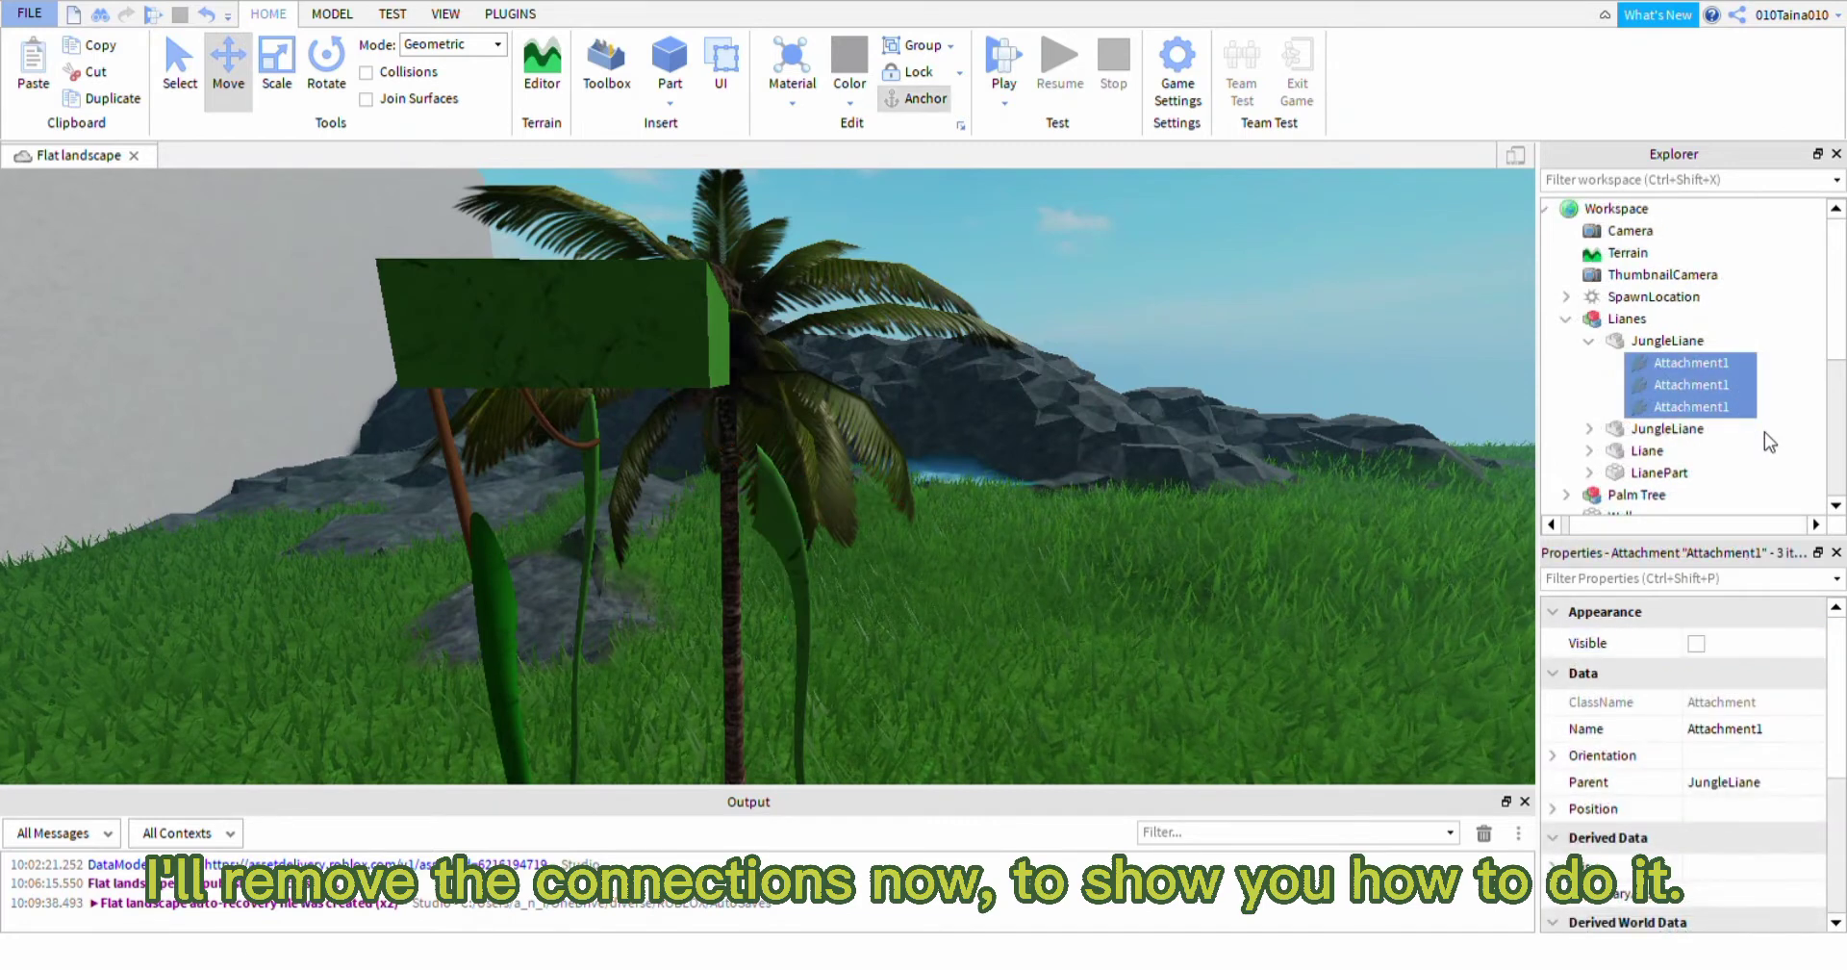
pyautogui.press('Delete')
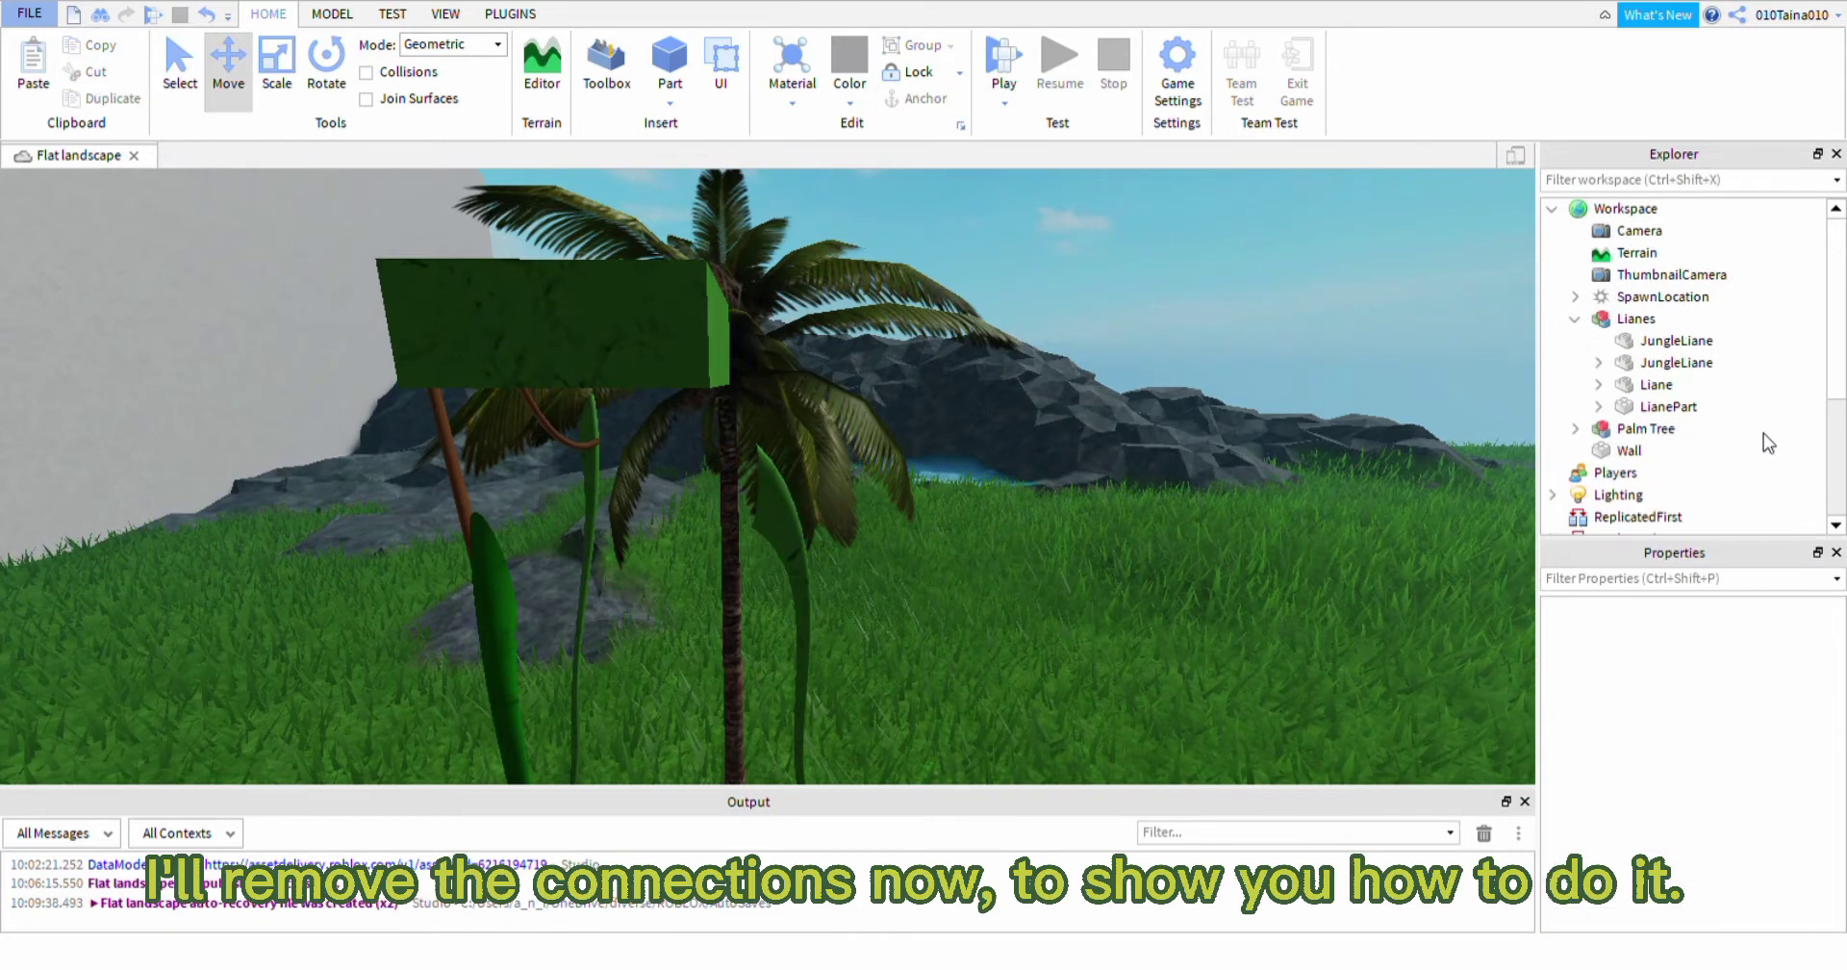
# Delete the attachment from the second JungleLiane mesh and the one from the Liane mesh
pyautogui.click(1600, 363)
pyautogui.click(1704, 383)
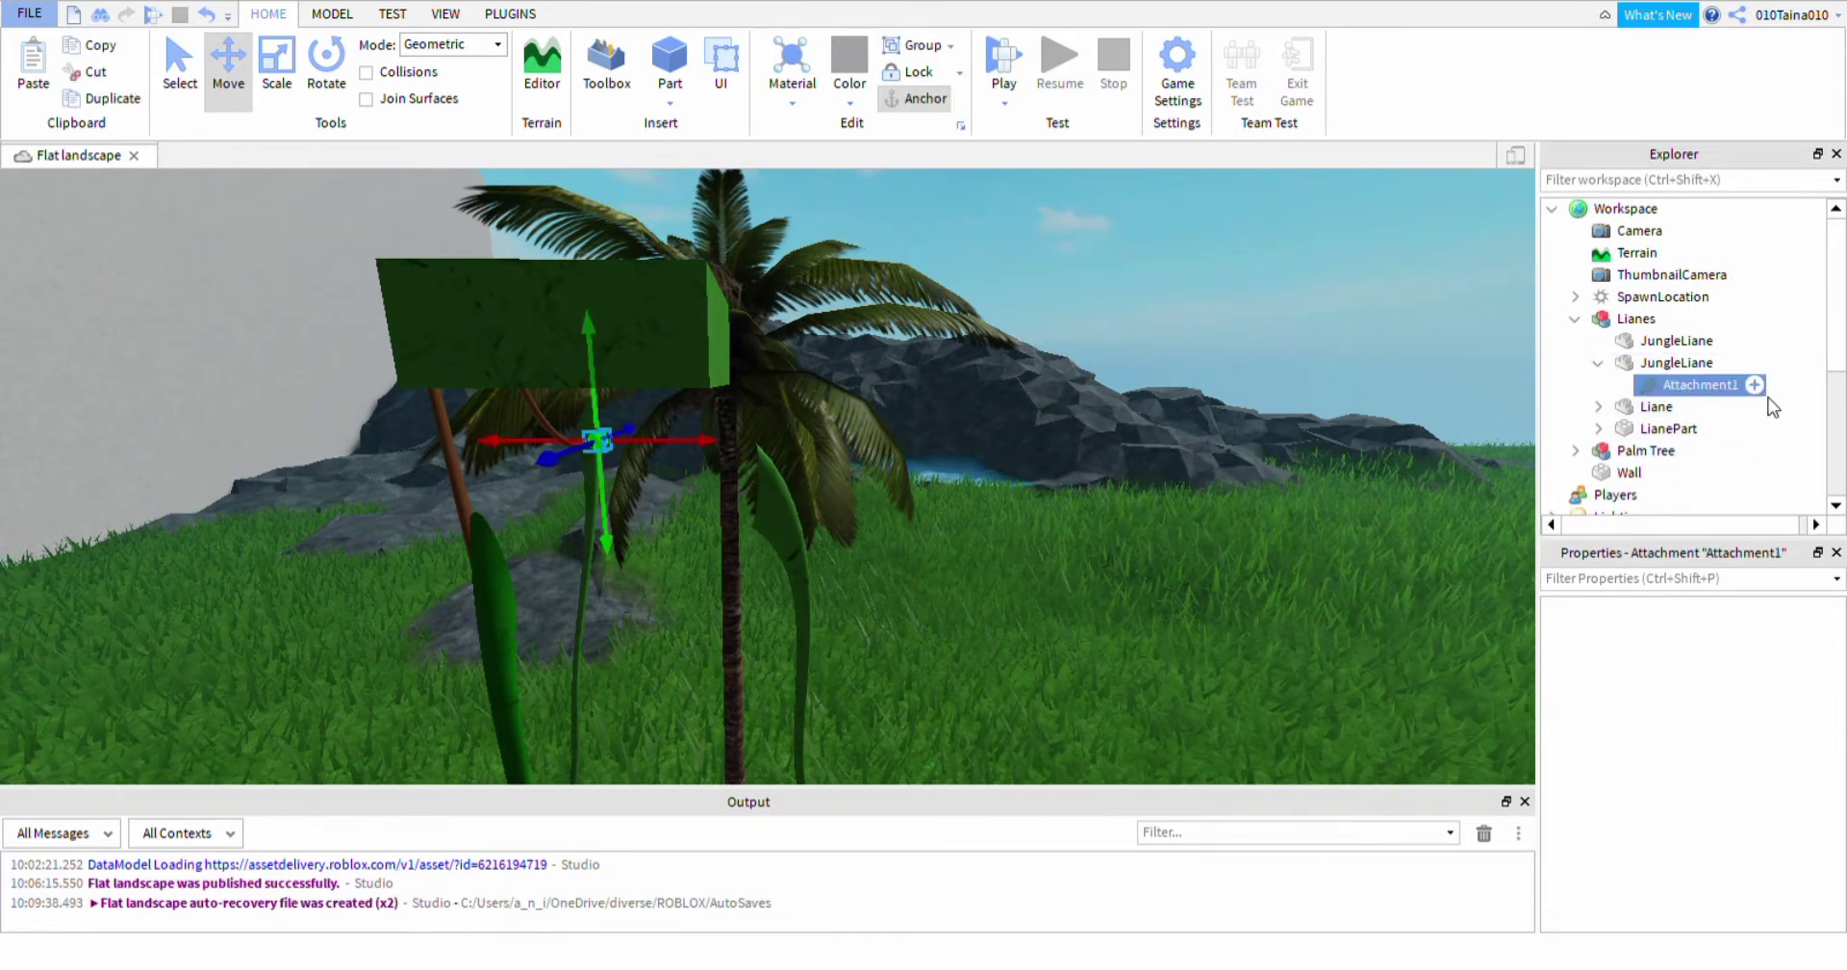
pyautogui.press('Delete')
pyautogui.click(1598, 384)
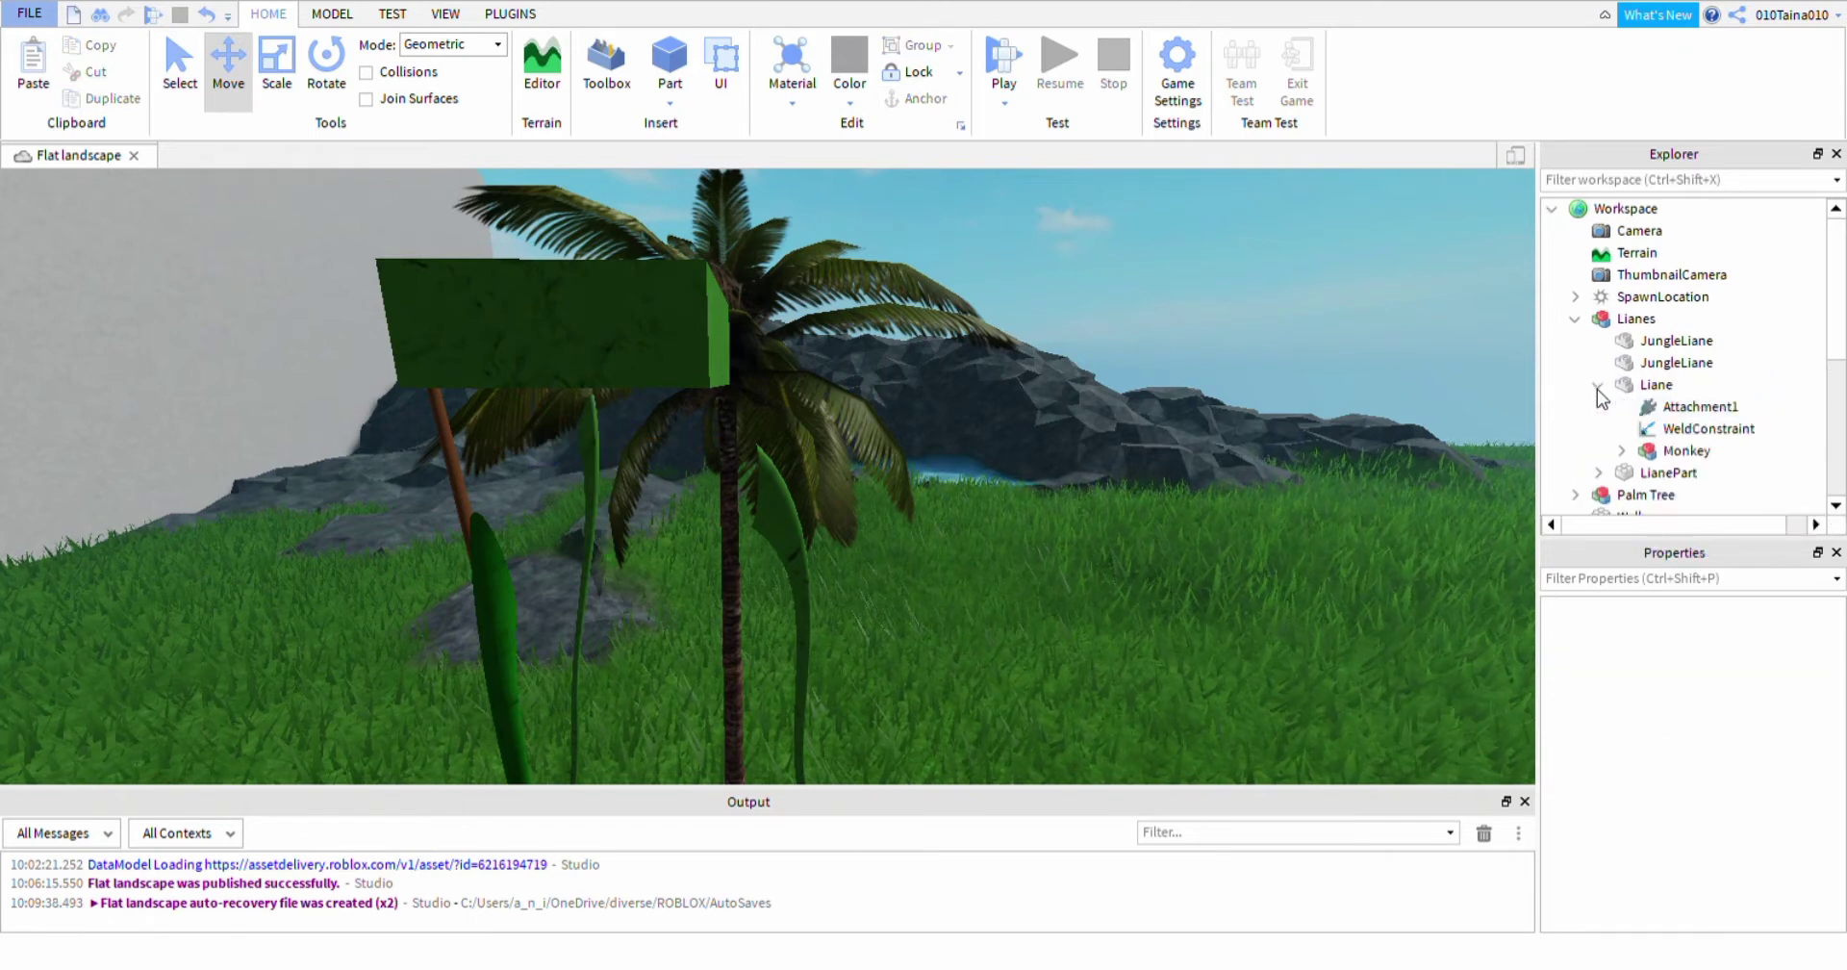
pyautogui.click(1679, 408)
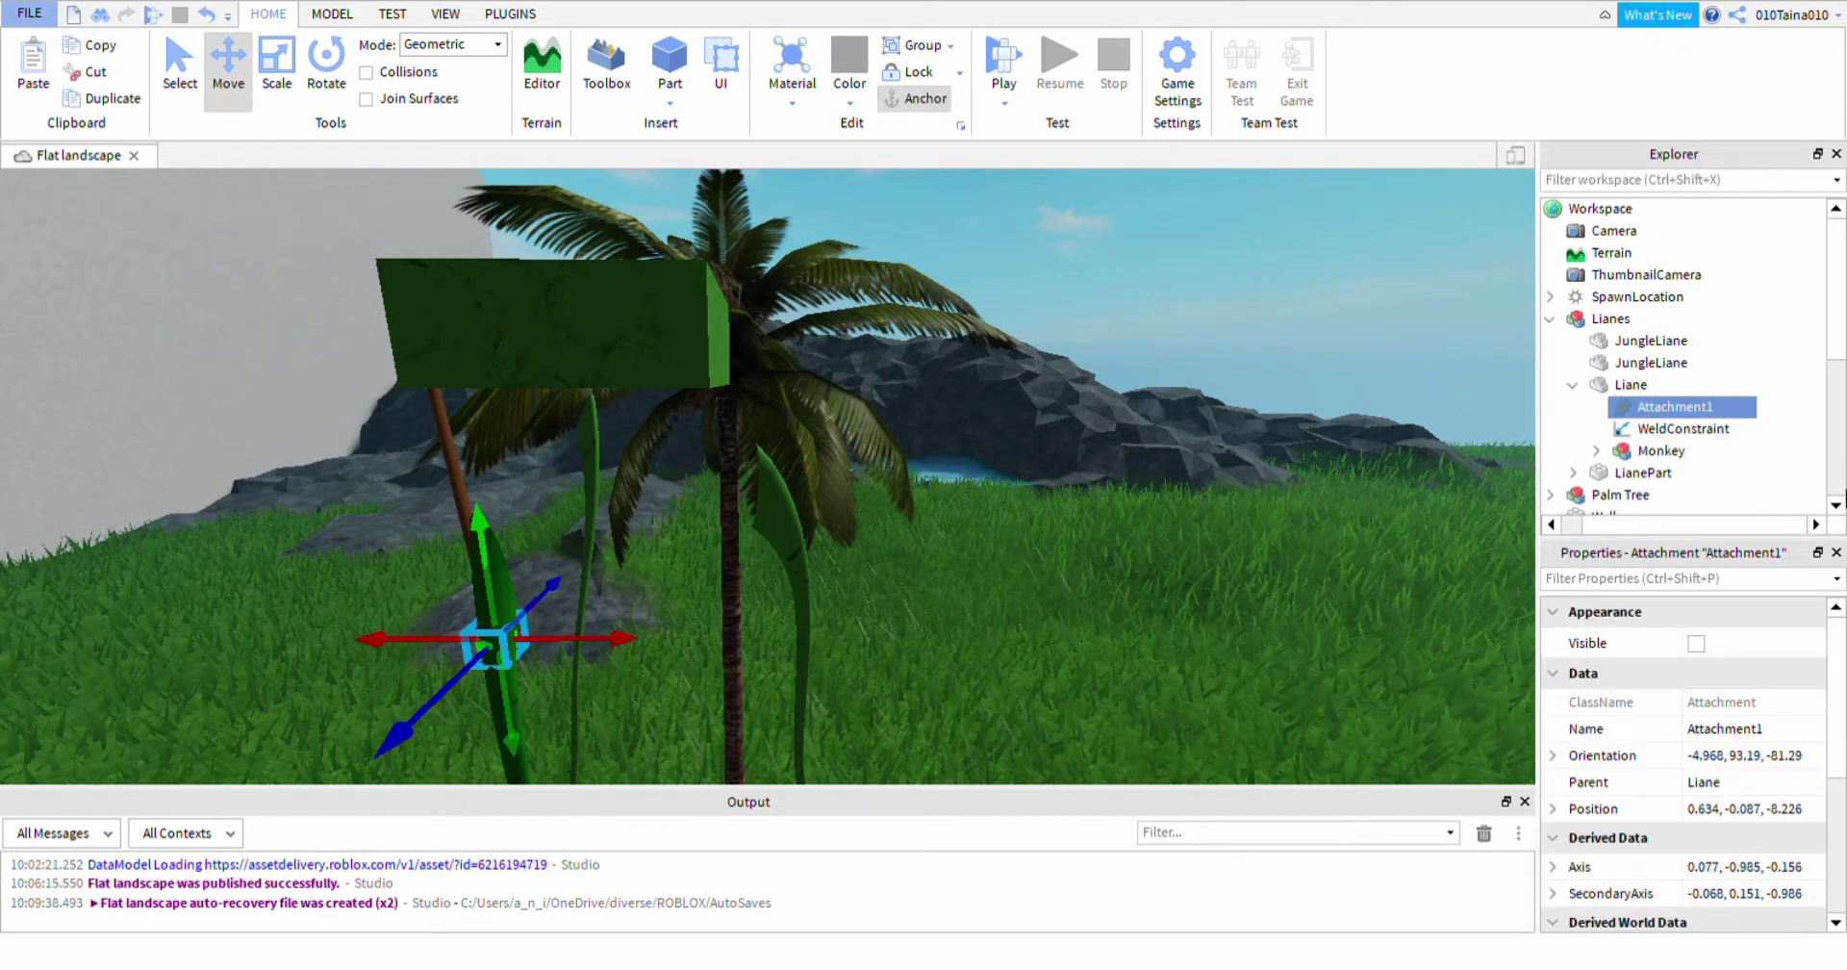
pyautogui.press('Delete')
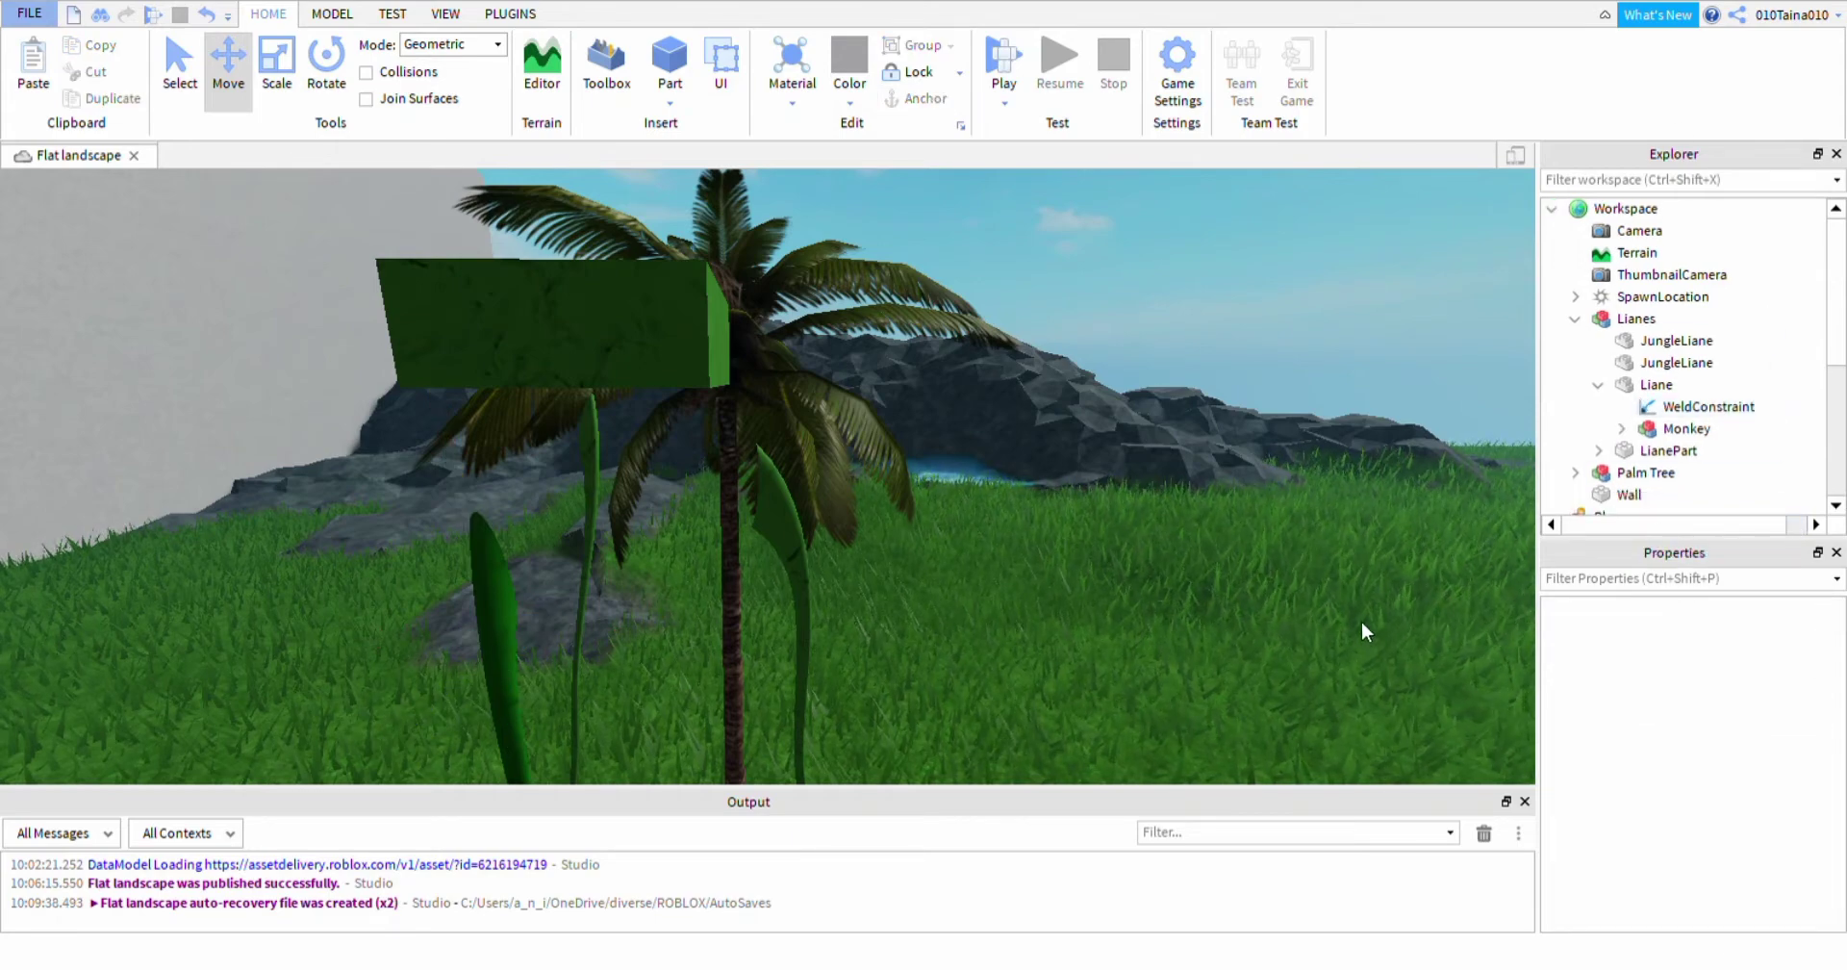
# Examine which parts the WeldConstraint inside Liane connects, and check the monkey model and its Handle part
pyautogui.moveTo(1362, 631); pyautogui.dragTo(1366, 610, button='right')
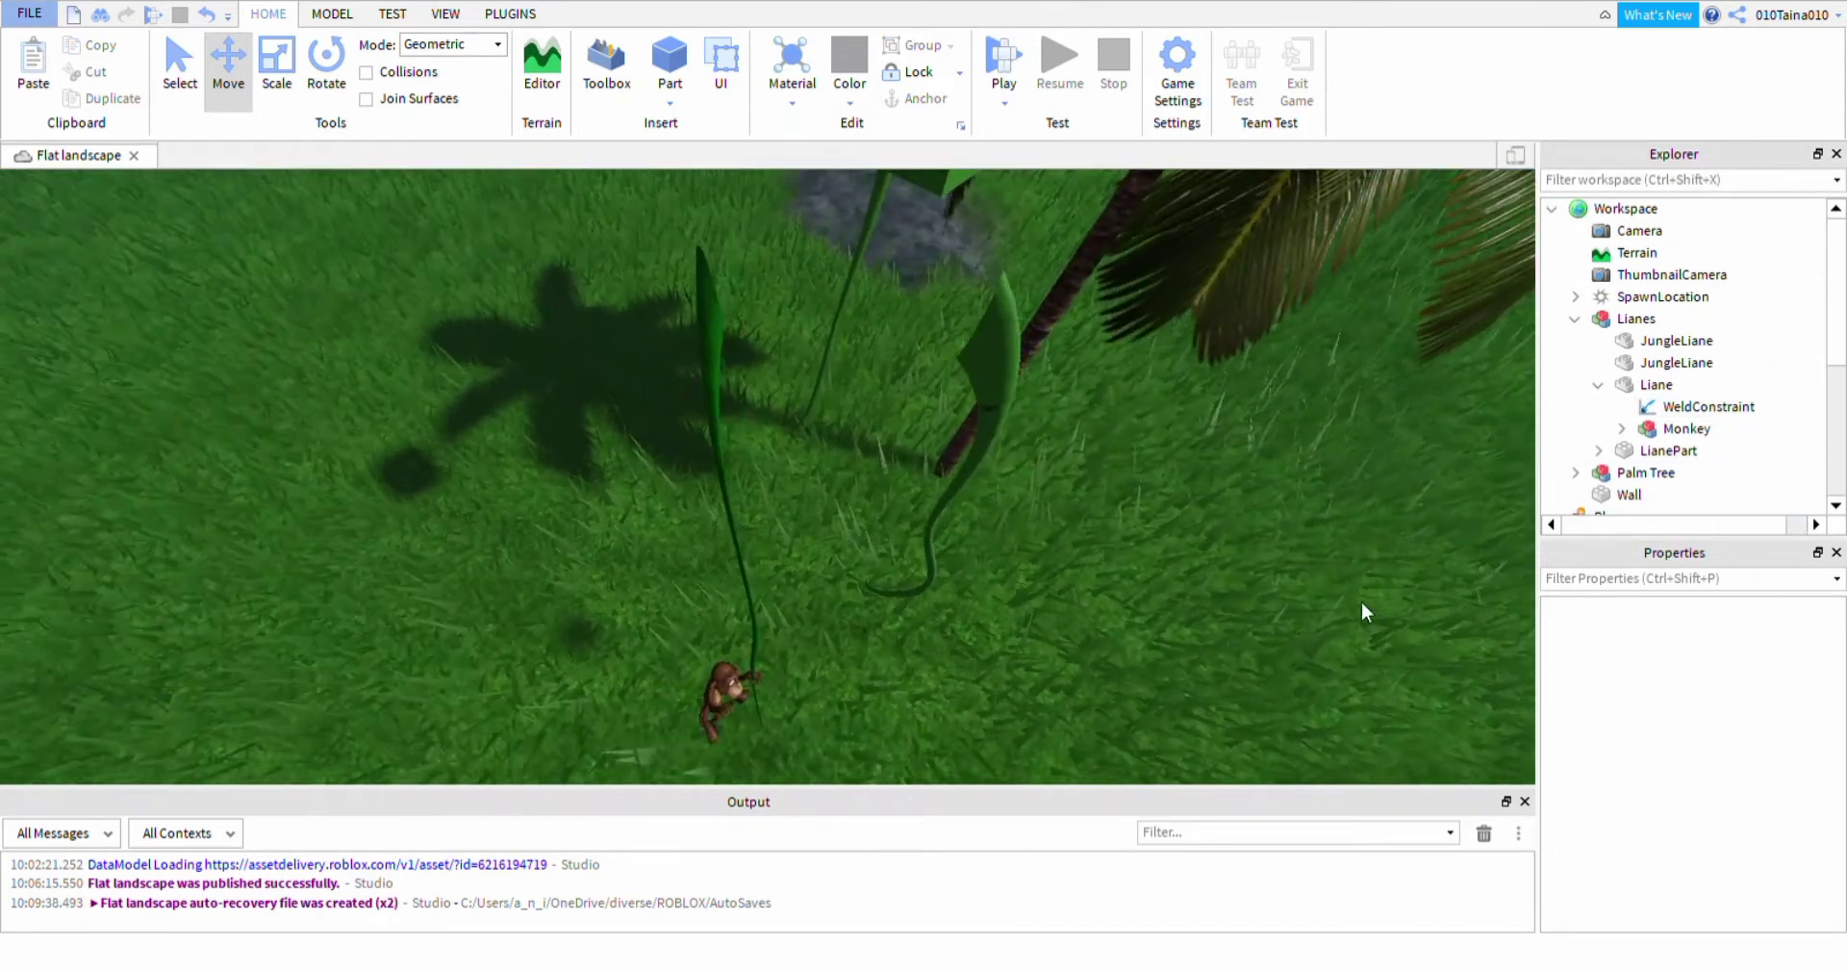
pyautogui.click(1704, 408)
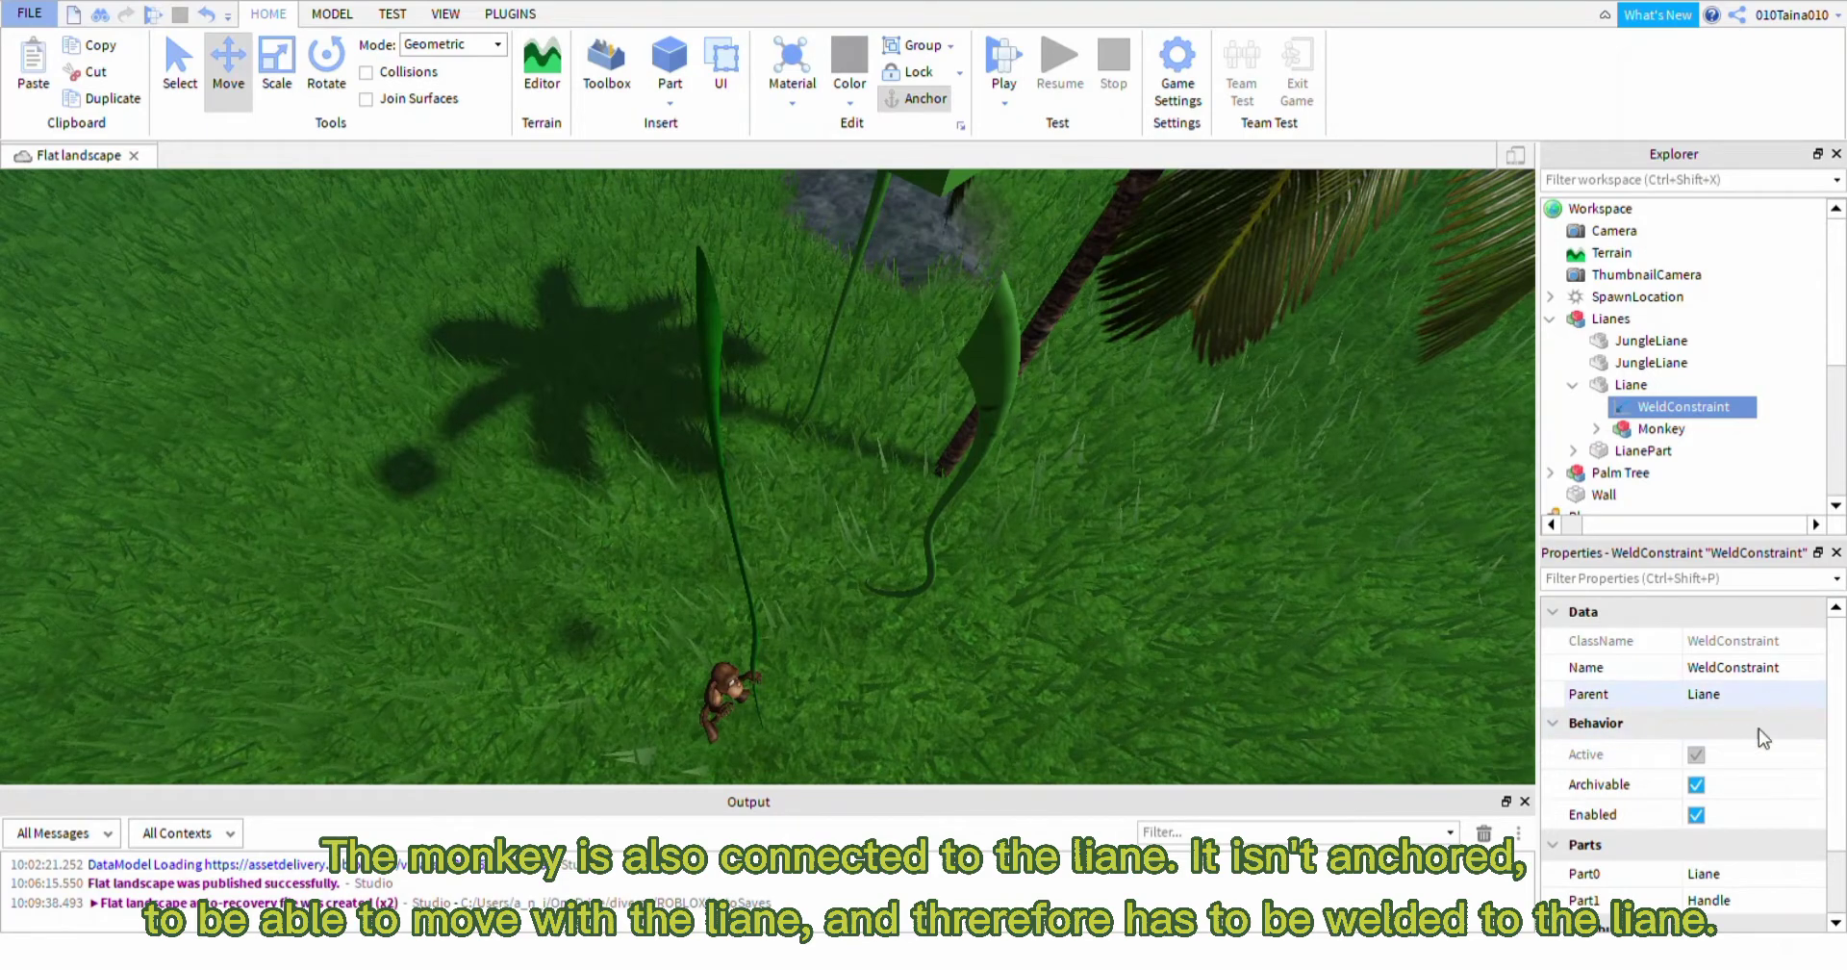
pyautogui.scroll(-1, 1765, 805)
pyautogui.scroll(-1, 1765, 804)
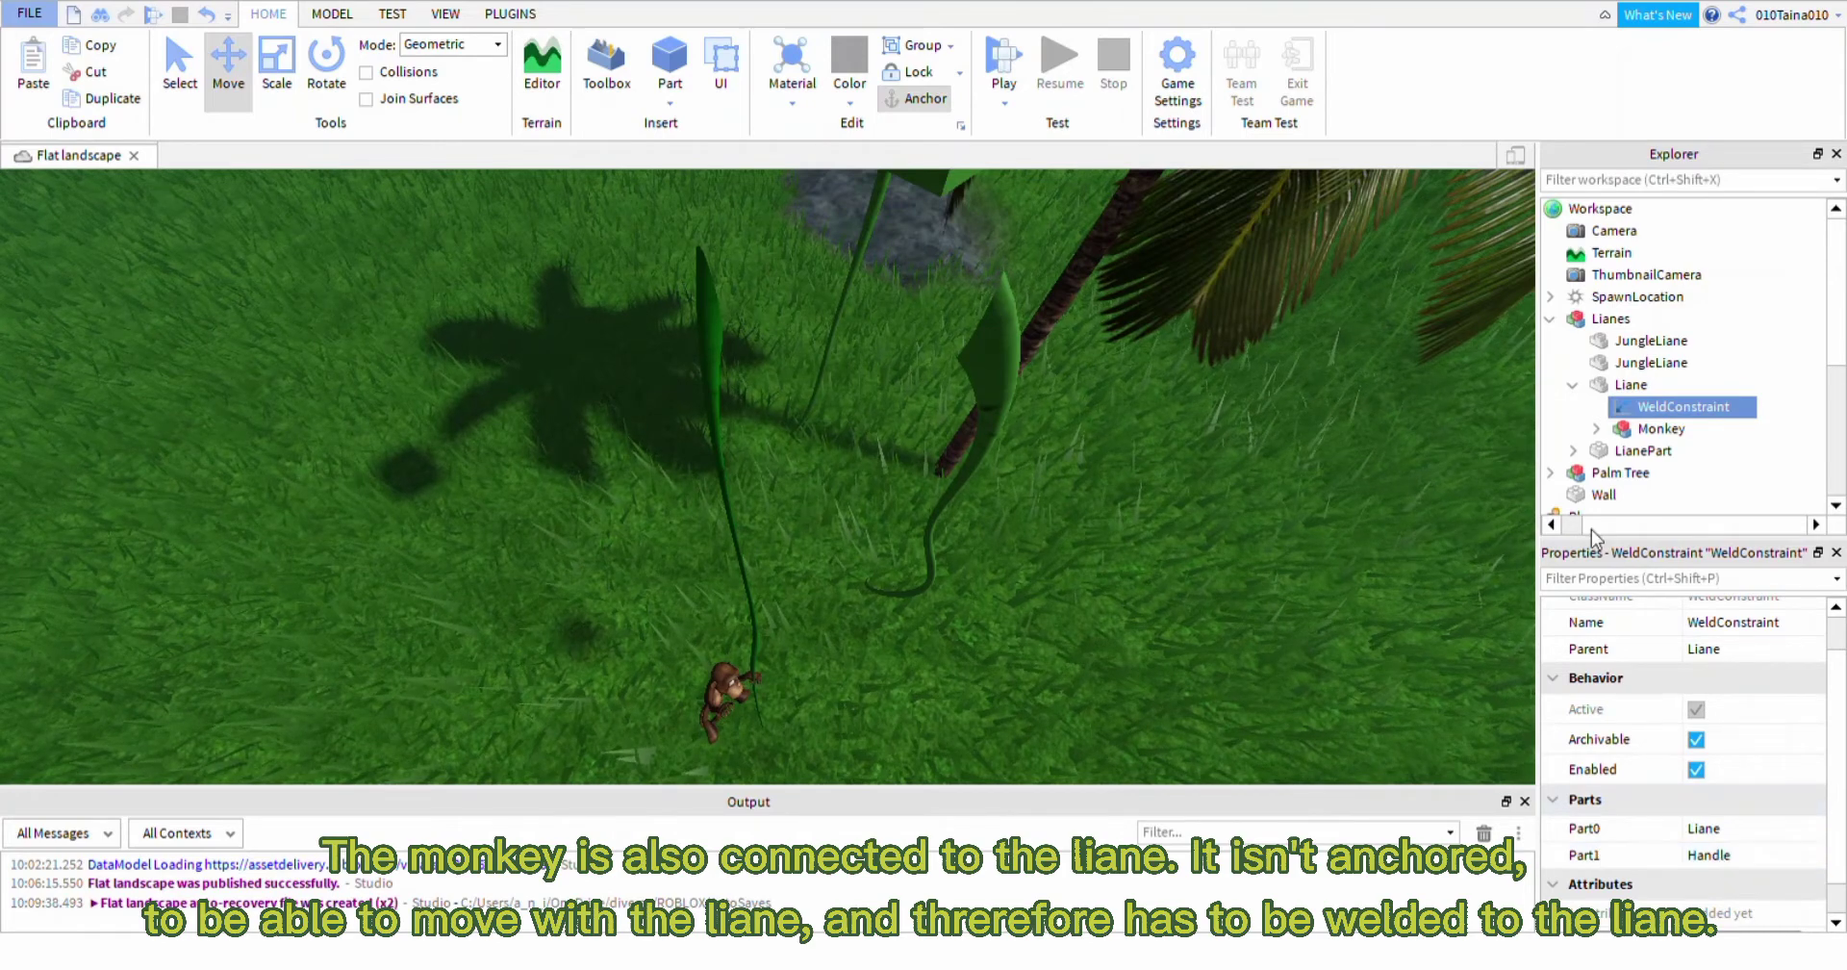
pyautogui.click(1595, 429)
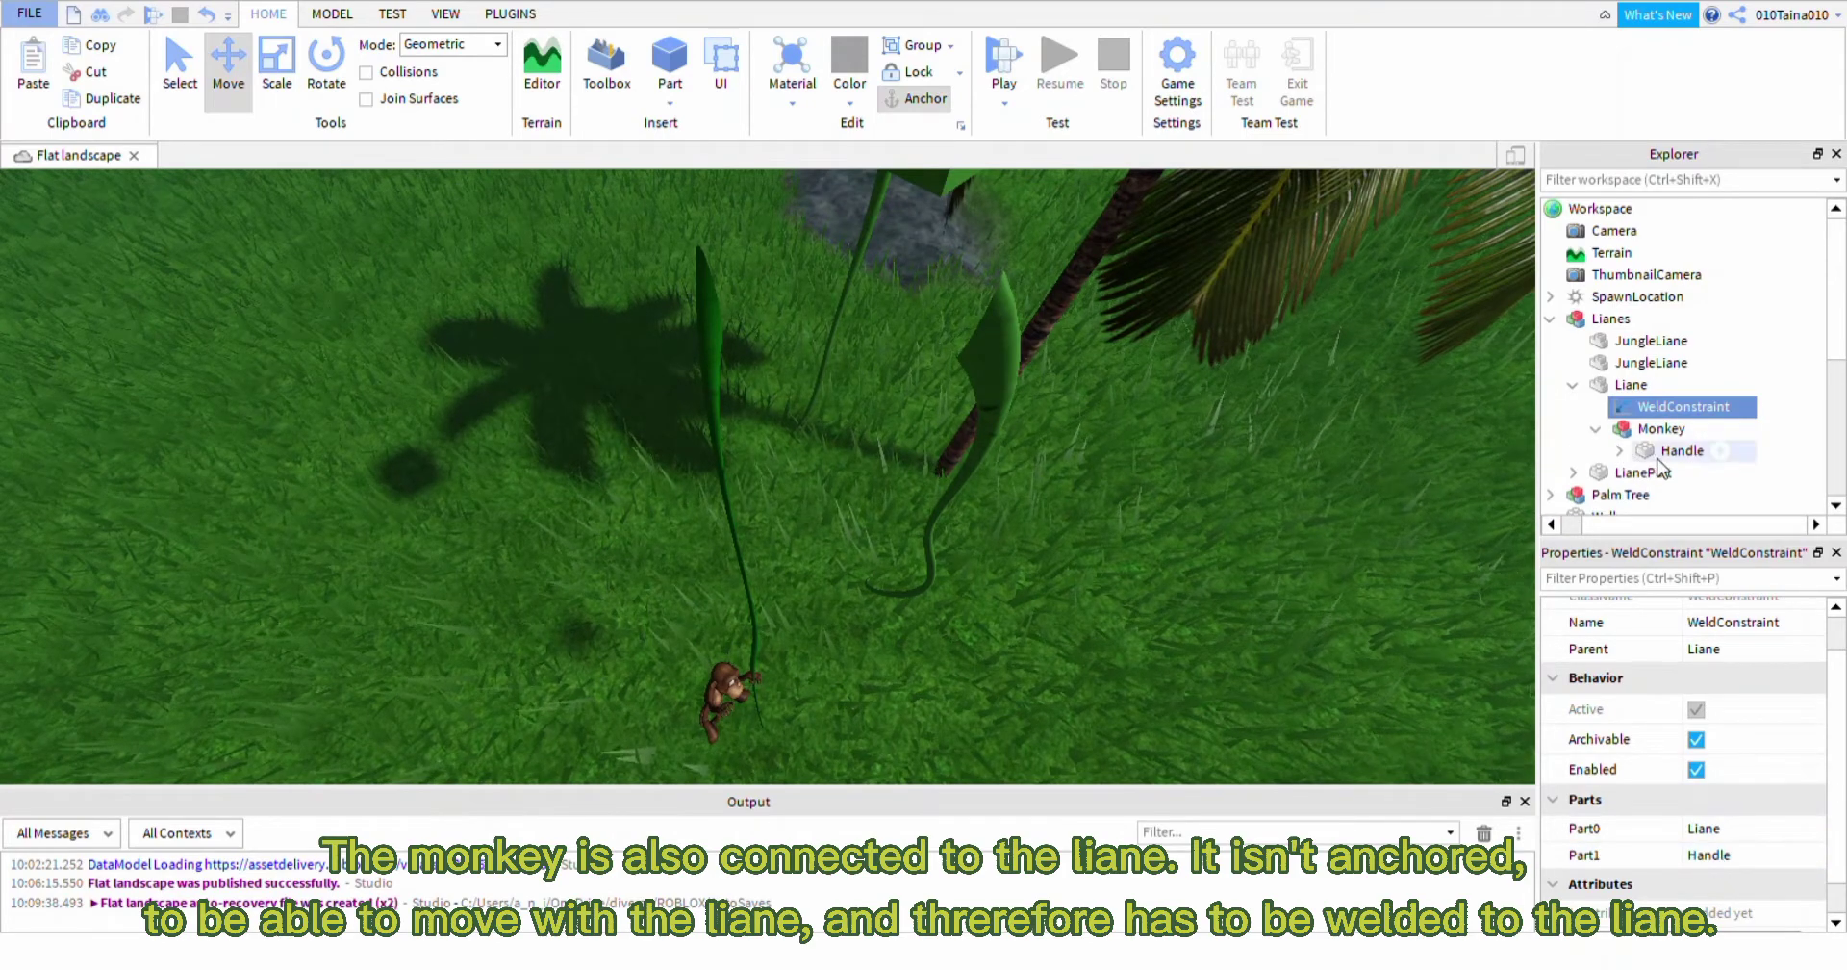
pyautogui.click(1660, 456)
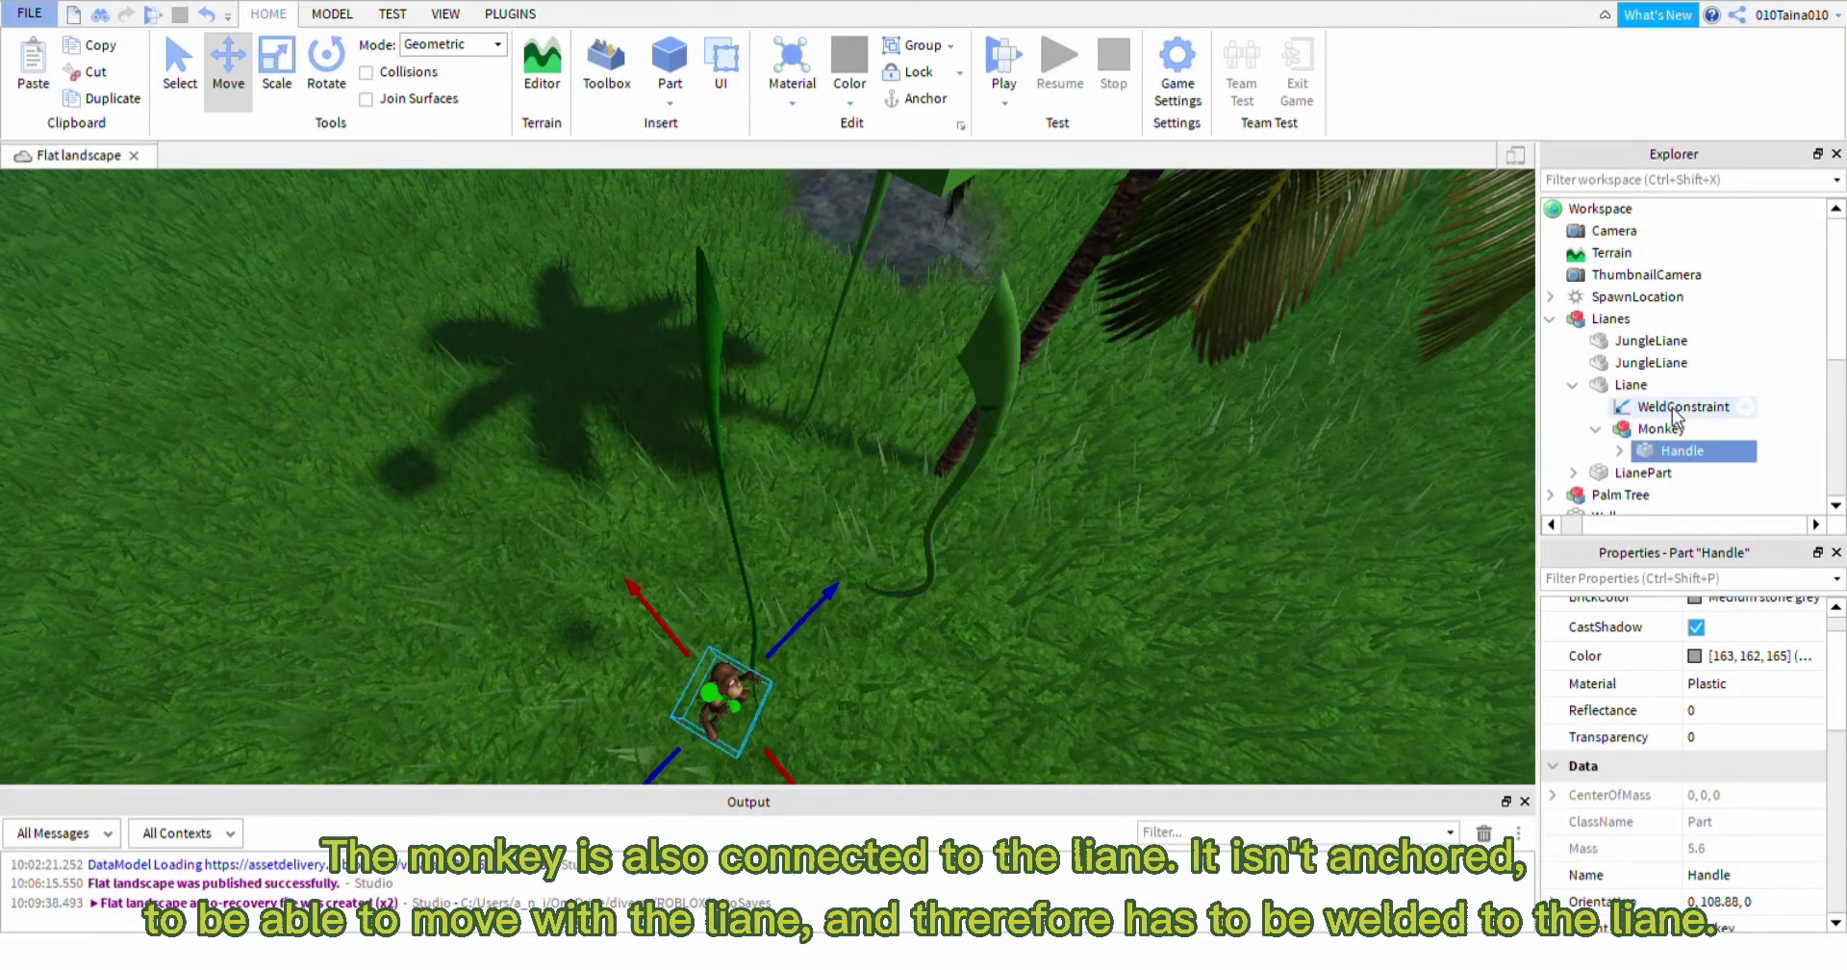
pyautogui.click(1659, 429)
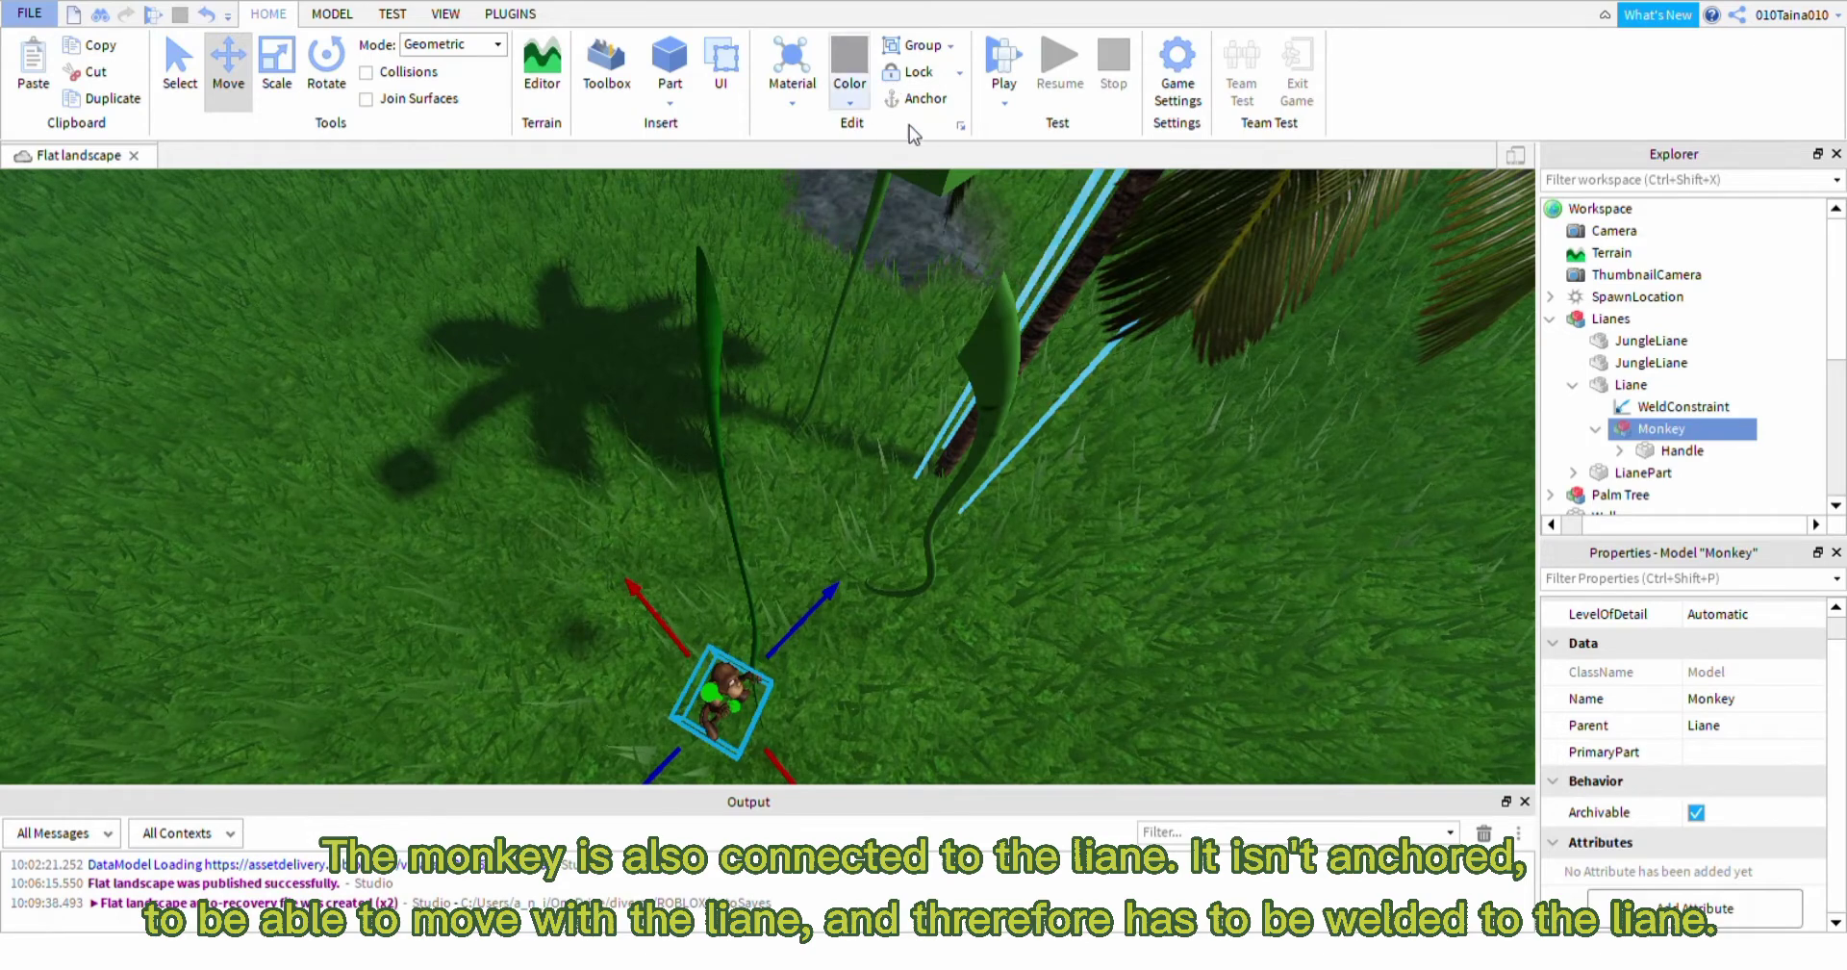
# Delete the WeldConstraint that joins the monkey's Handle to the Liane mesh, and collapse the Monkey and Liane contents
pyautogui.click(1689, 408)
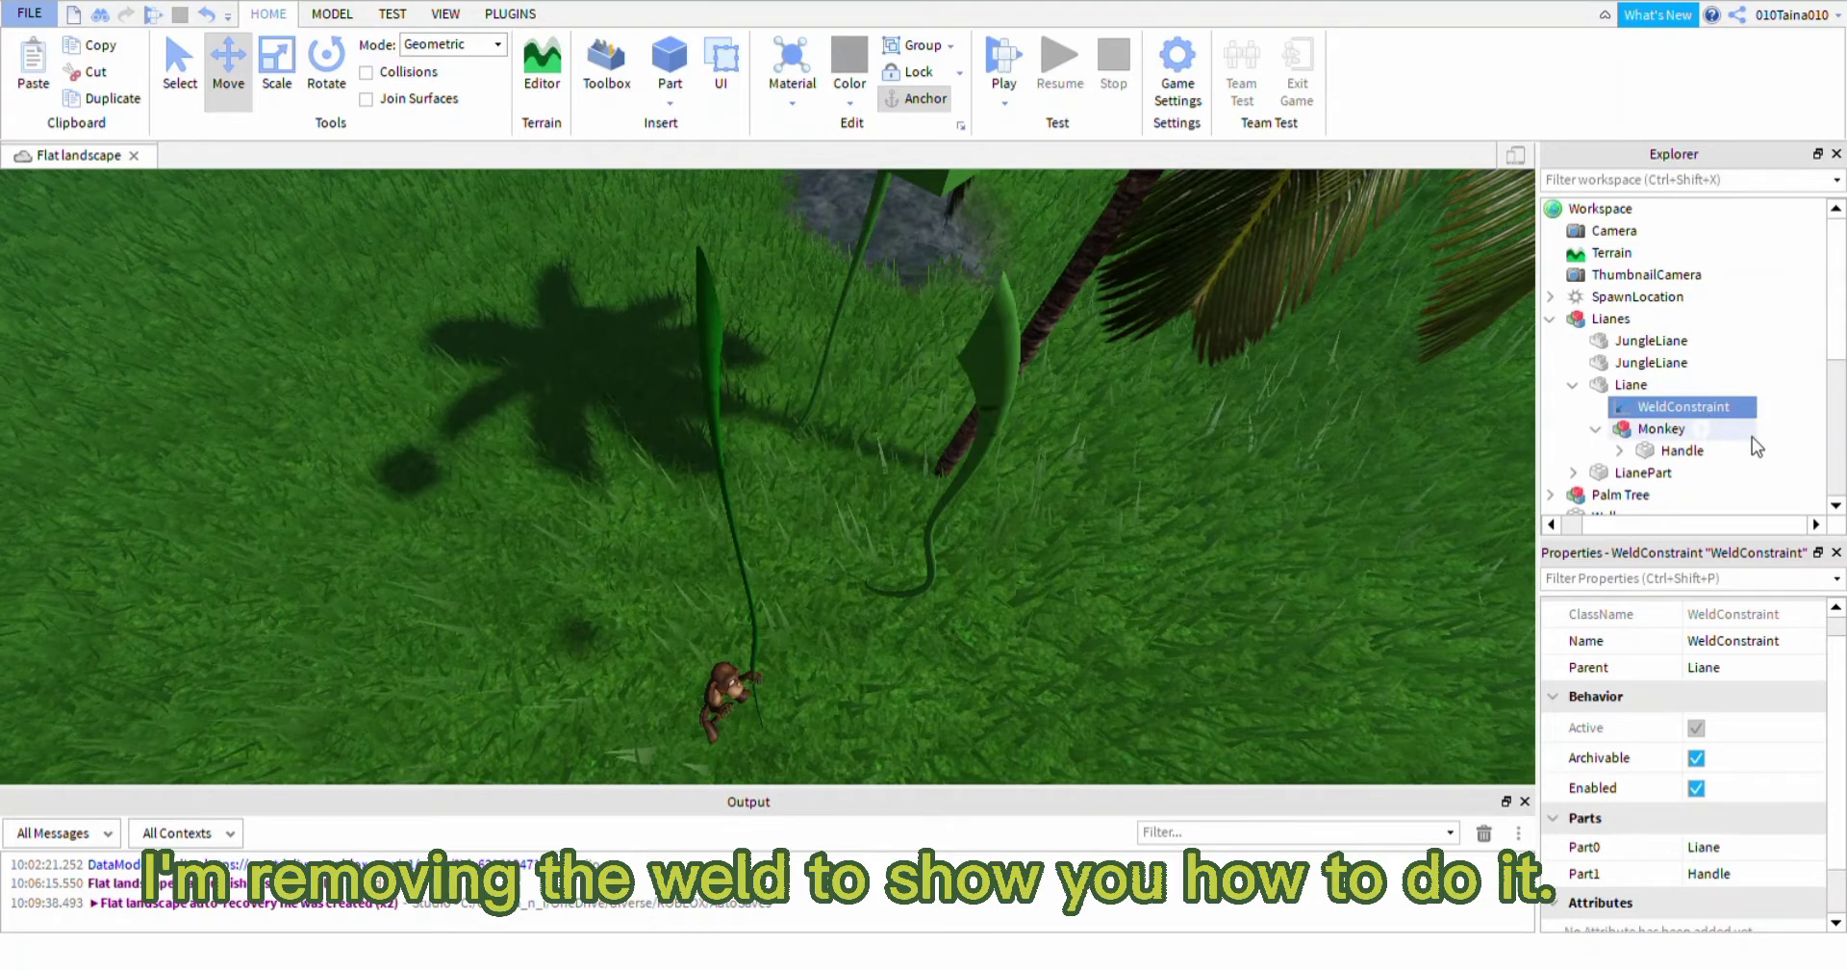
pyautogui.press('Delete')
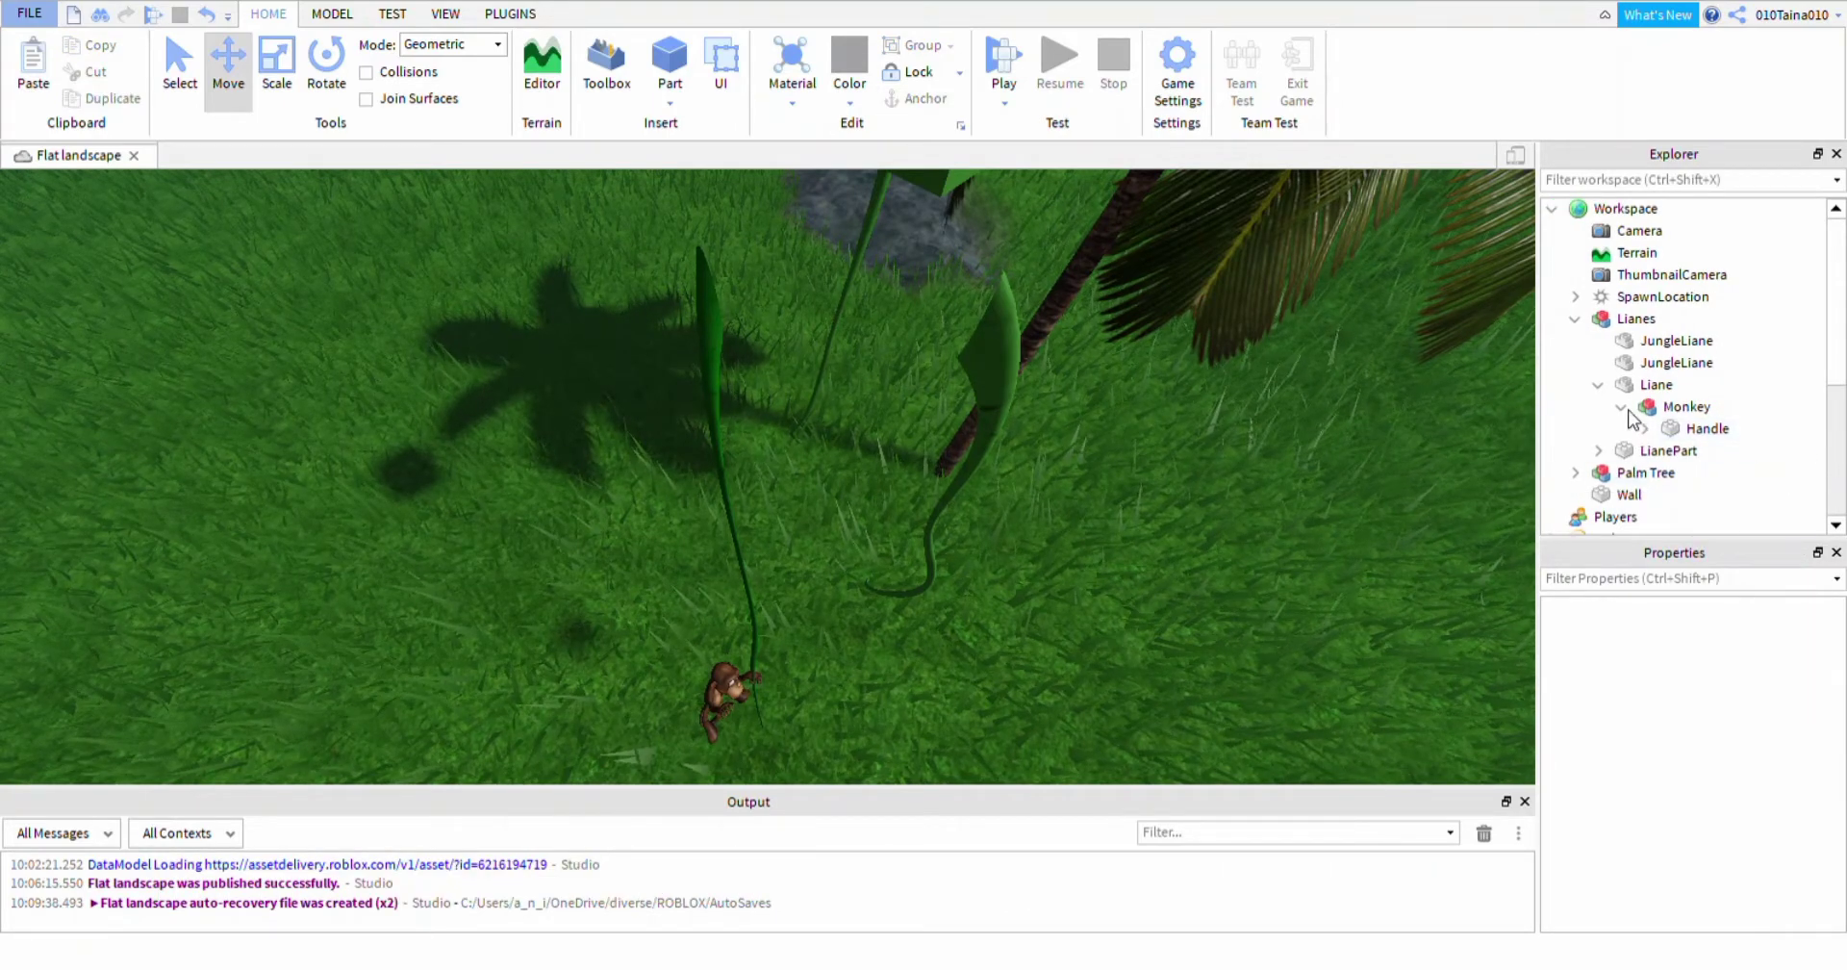
pyautogui.click(1622, 407)
pyautogui.click(1597, 387)
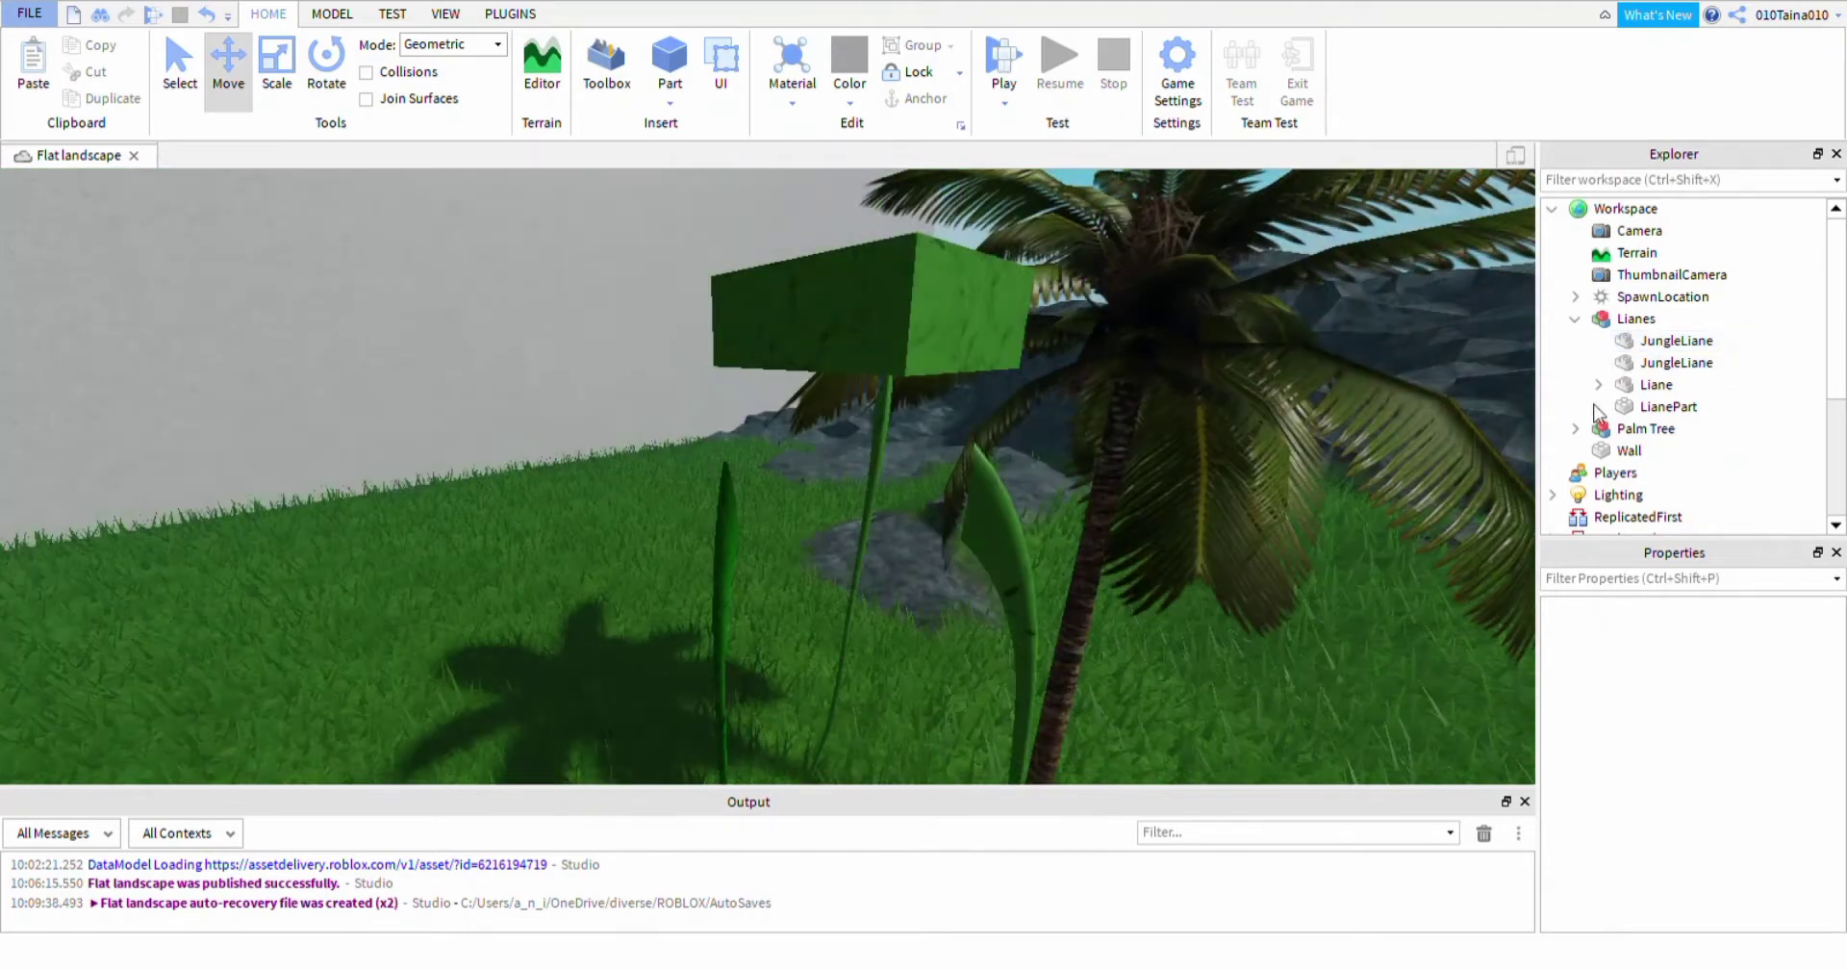
pyautogui.click(1597, 385)
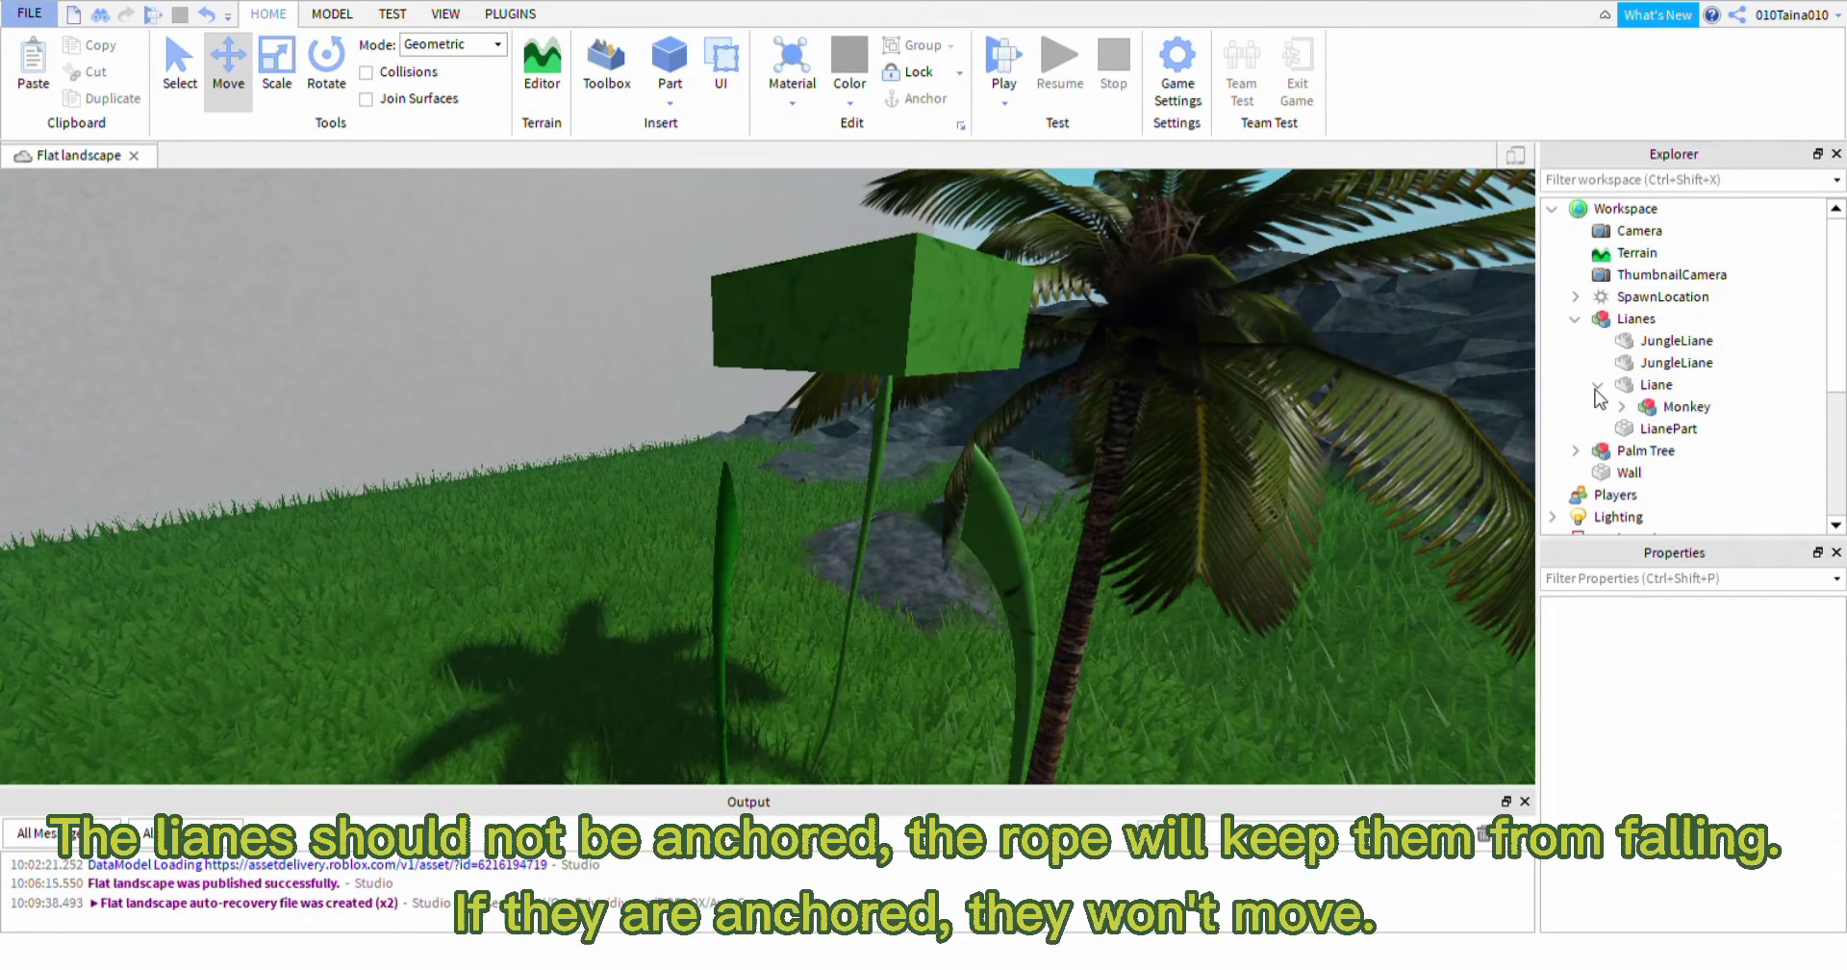
pyautogui.click(1598, 385)
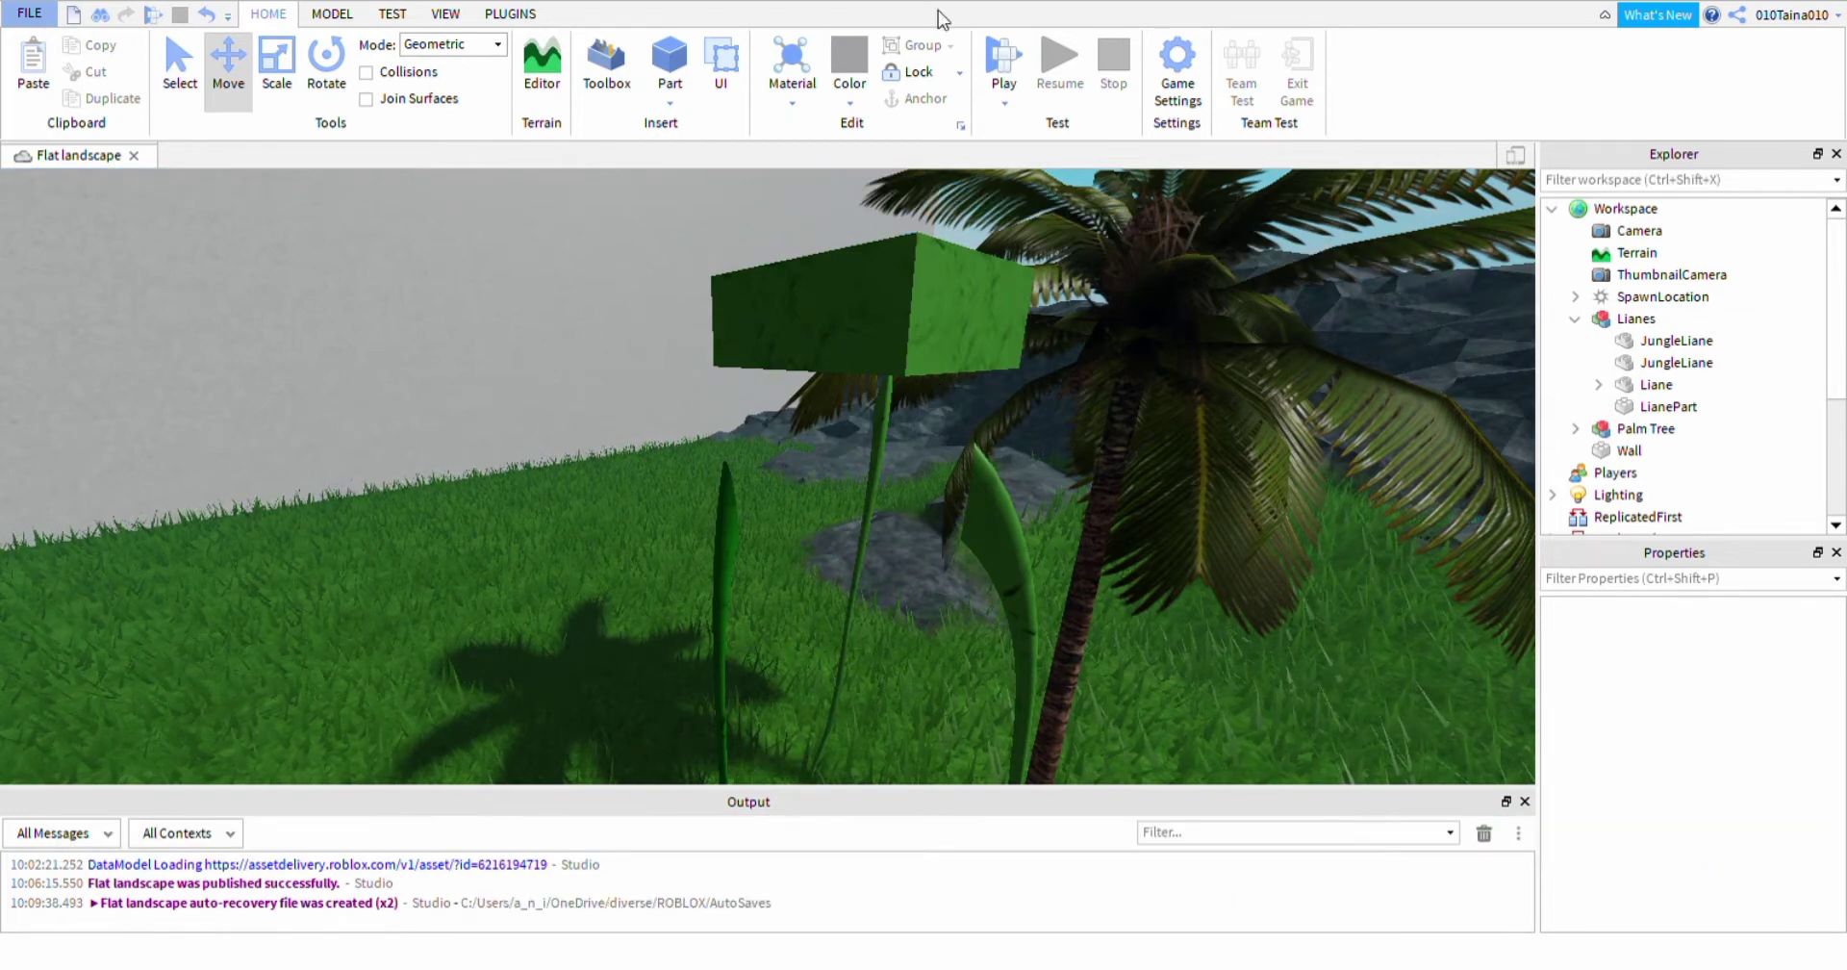
# Create rope constraints from two lower corners of LianePart to the tops of the first JungleLiane and the Liane mesh
pyautogui.click(341, 19)
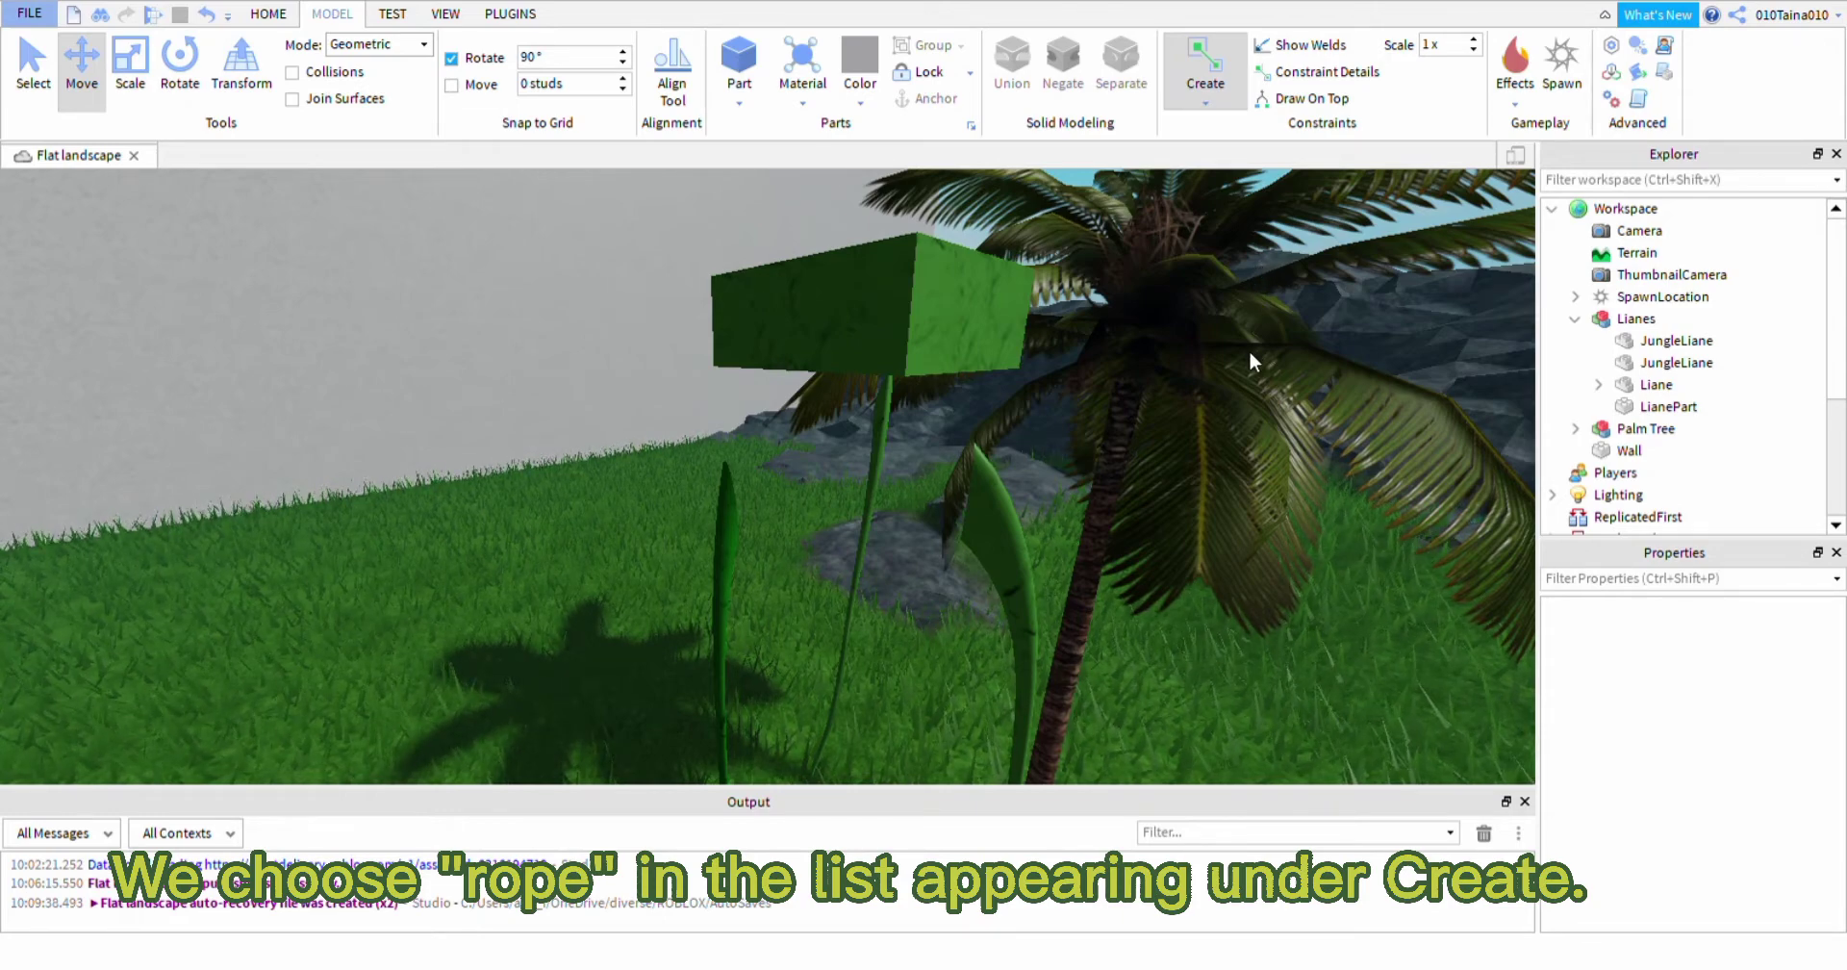
pyautogui.click(1216, 255)
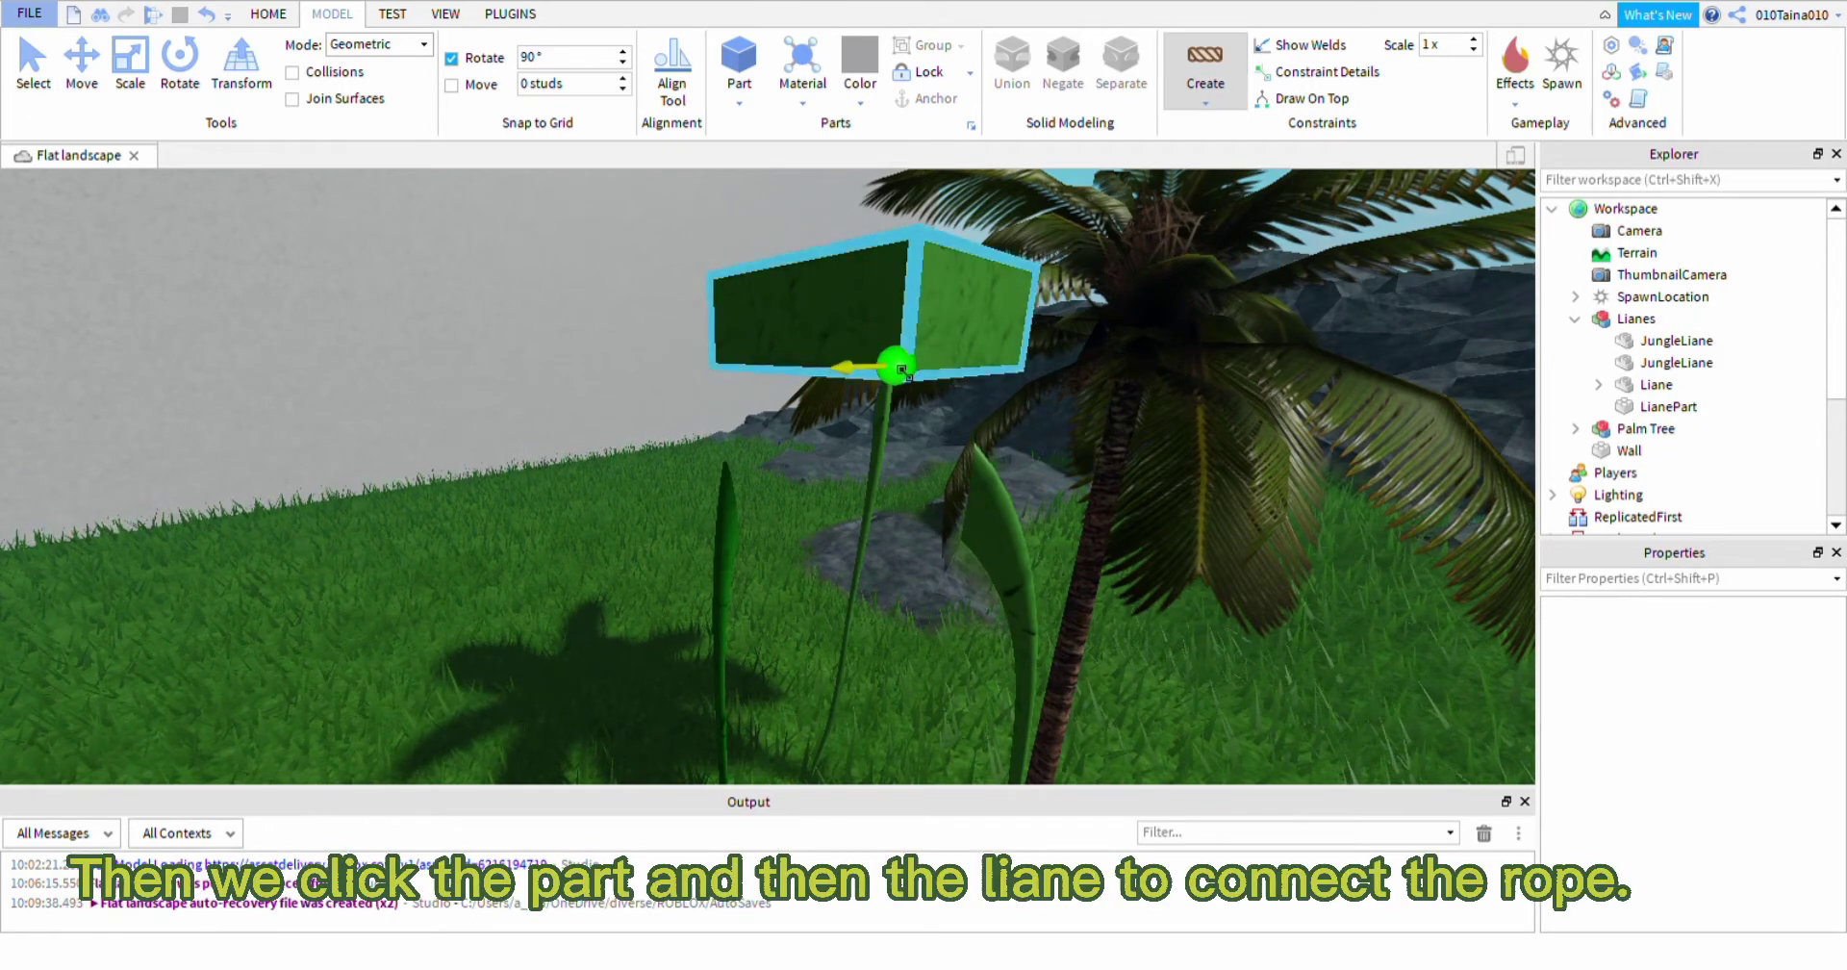
pyautogui.click(887, 377)
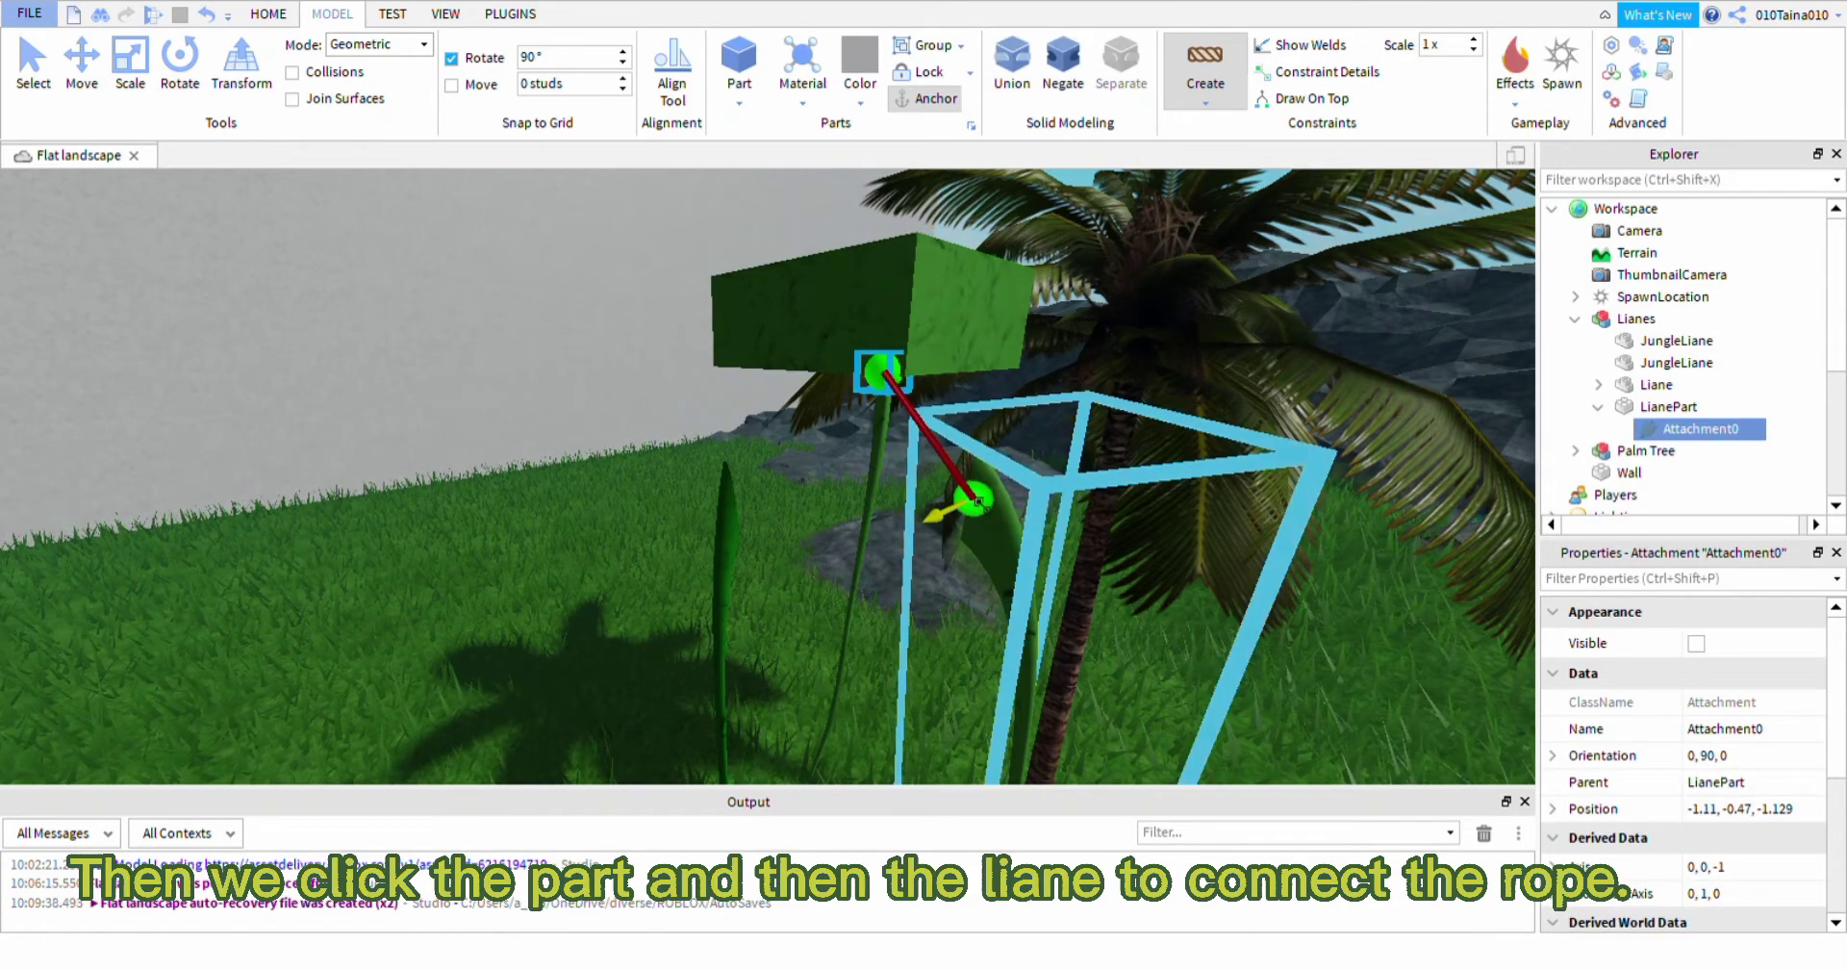
pyautogui.moveTo(991, 503)
pyautogui.mouseDown(button='right')
pyautogui.moveTo(967, 486)
pyautogui.moveTo(979, 501)
pyautogui.mouseUp(button='right')
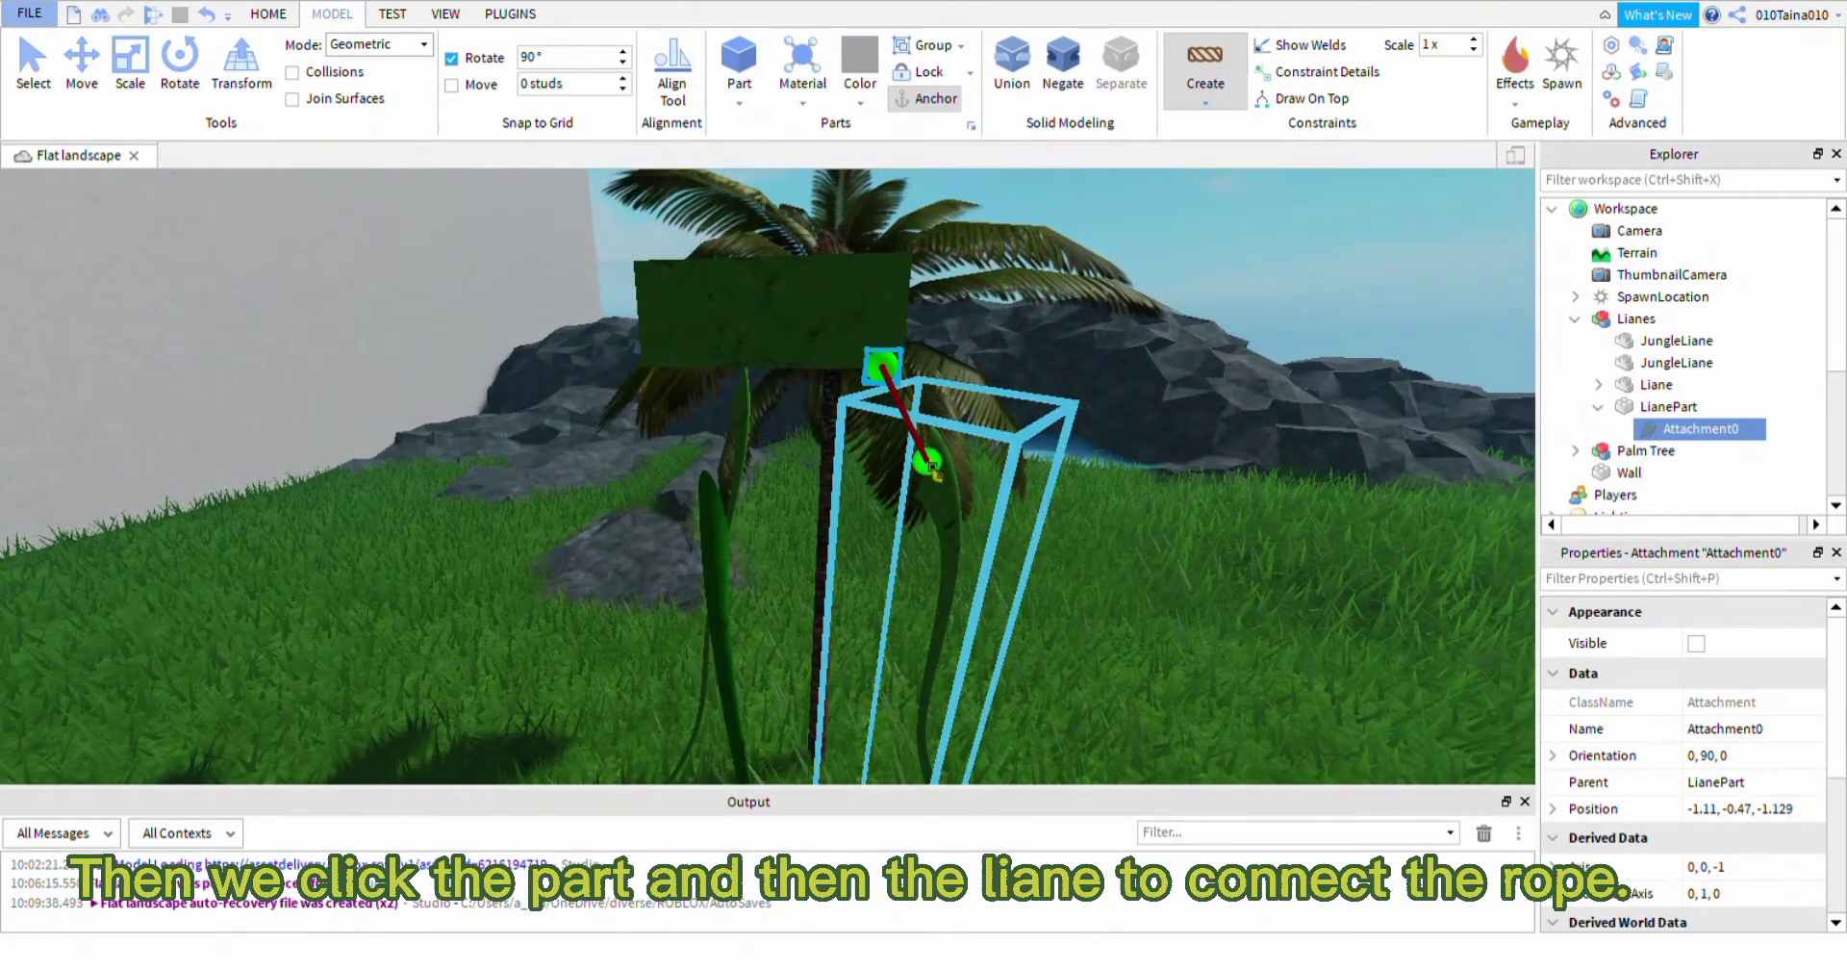
pyautogui.click(930, 469)
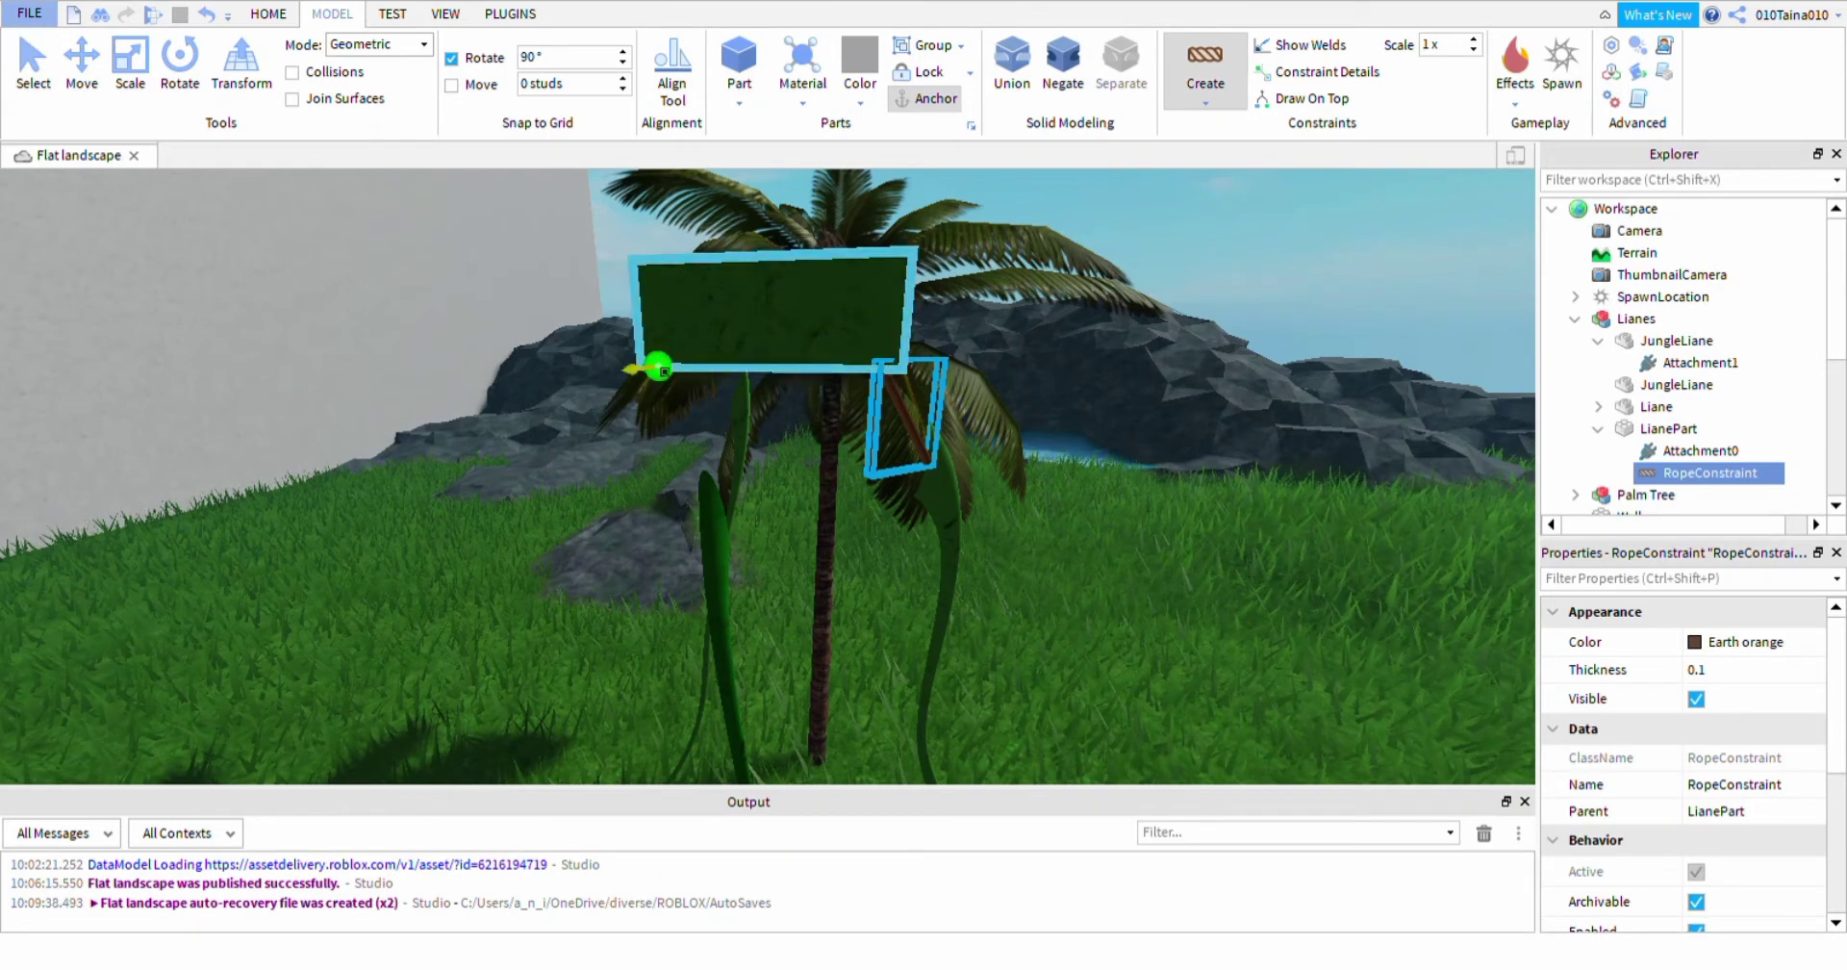
pyautogui.click(660, 368)
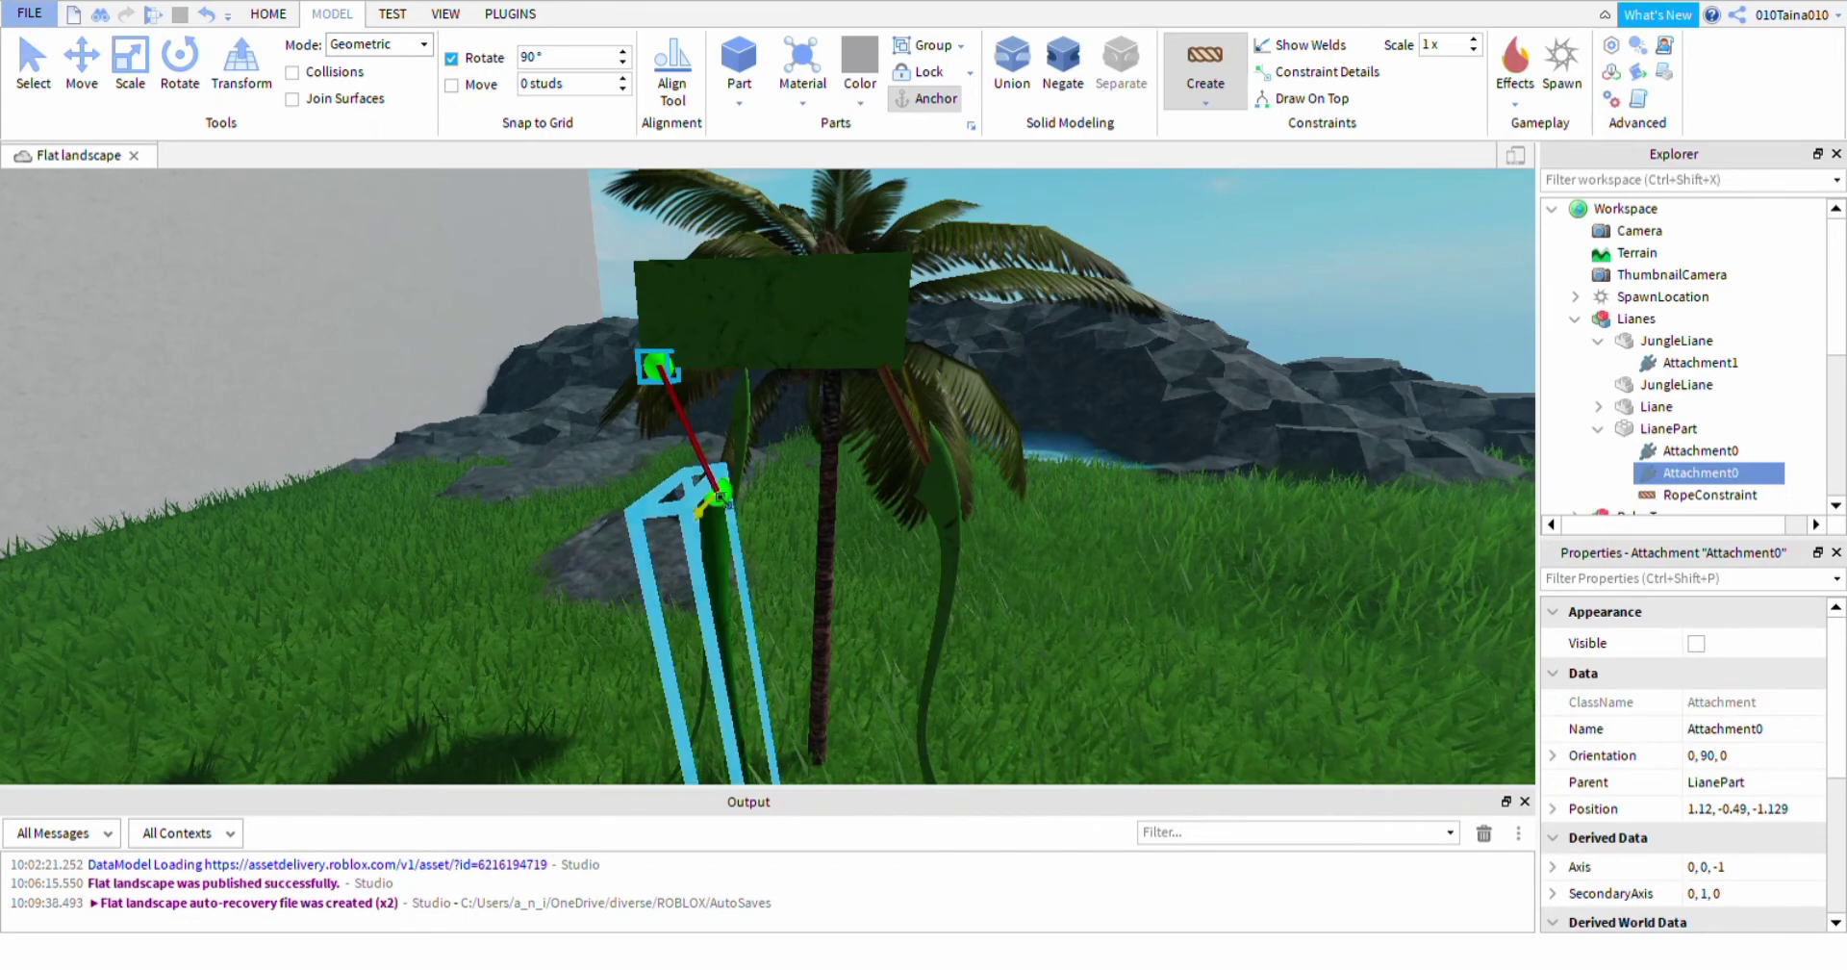
pyautogui.click(720, 495)
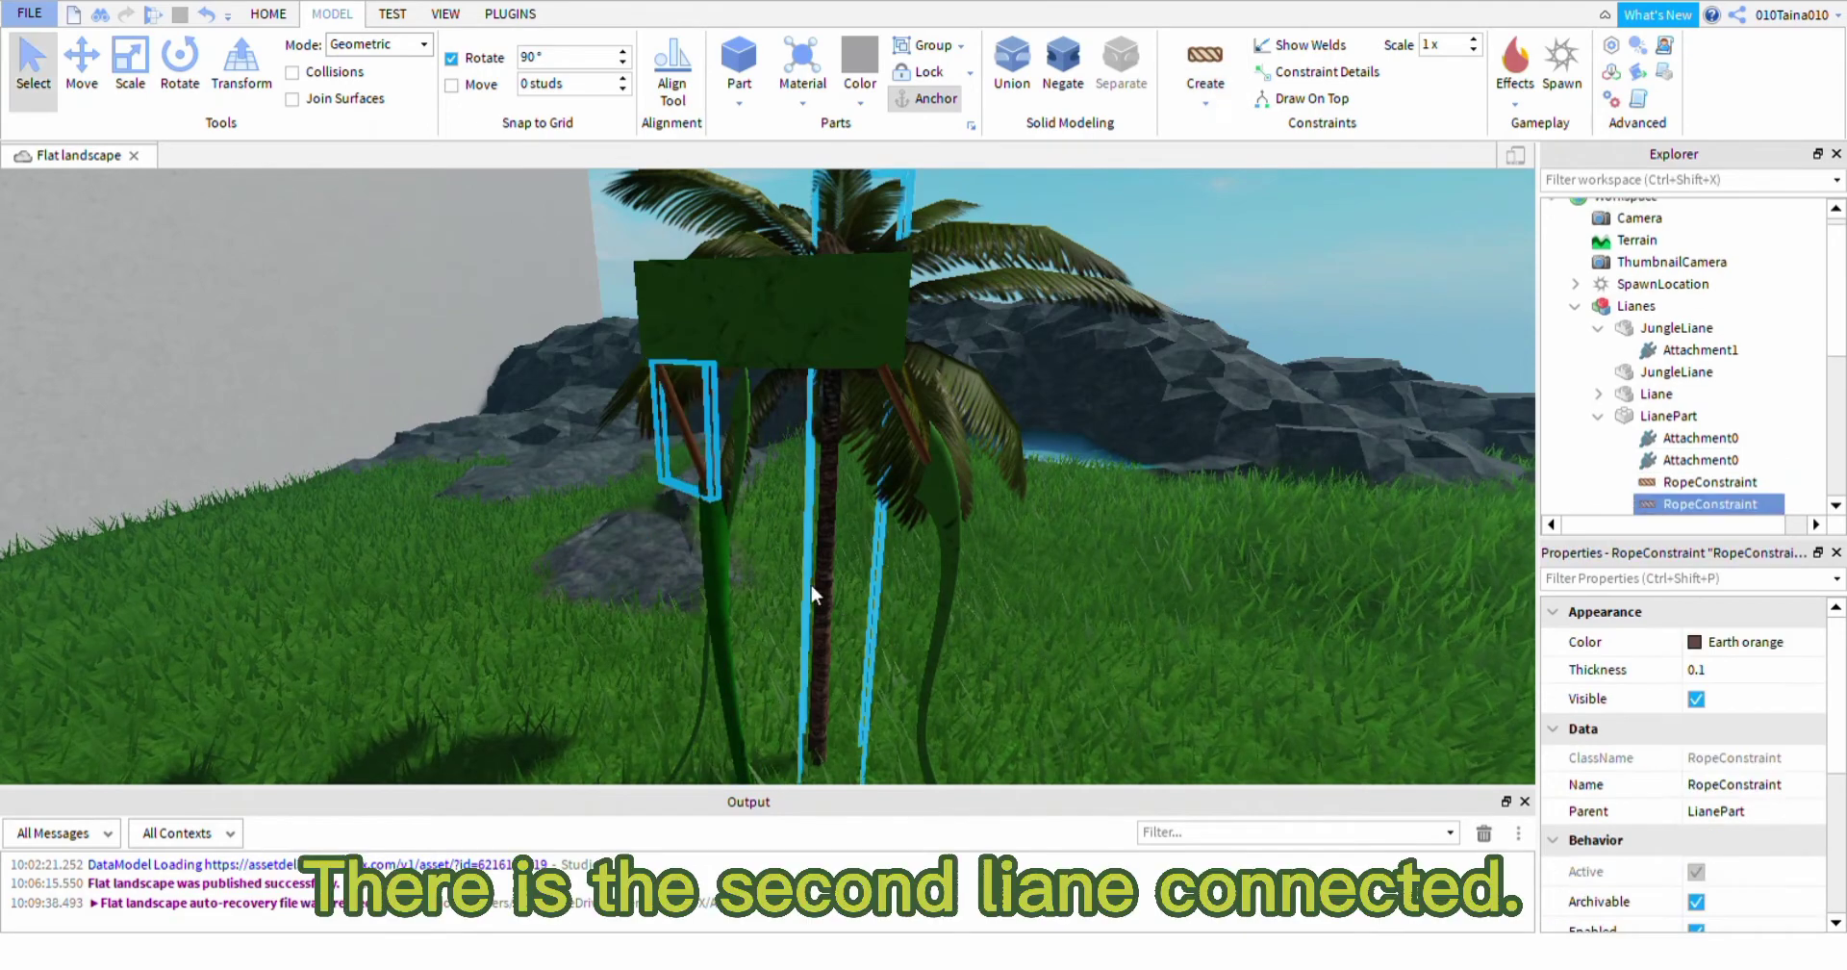
# Create a third rope constraint from another lower corner of LianePart to the top of the second JungleLiane
pyautogui.press('a')
pyautogui.moveTo(811, 584); pyautogui.dragTo(868, 477, button='right')
pyautogui.press('a')
pyautogui.press('w')
pyautogui.press('a')
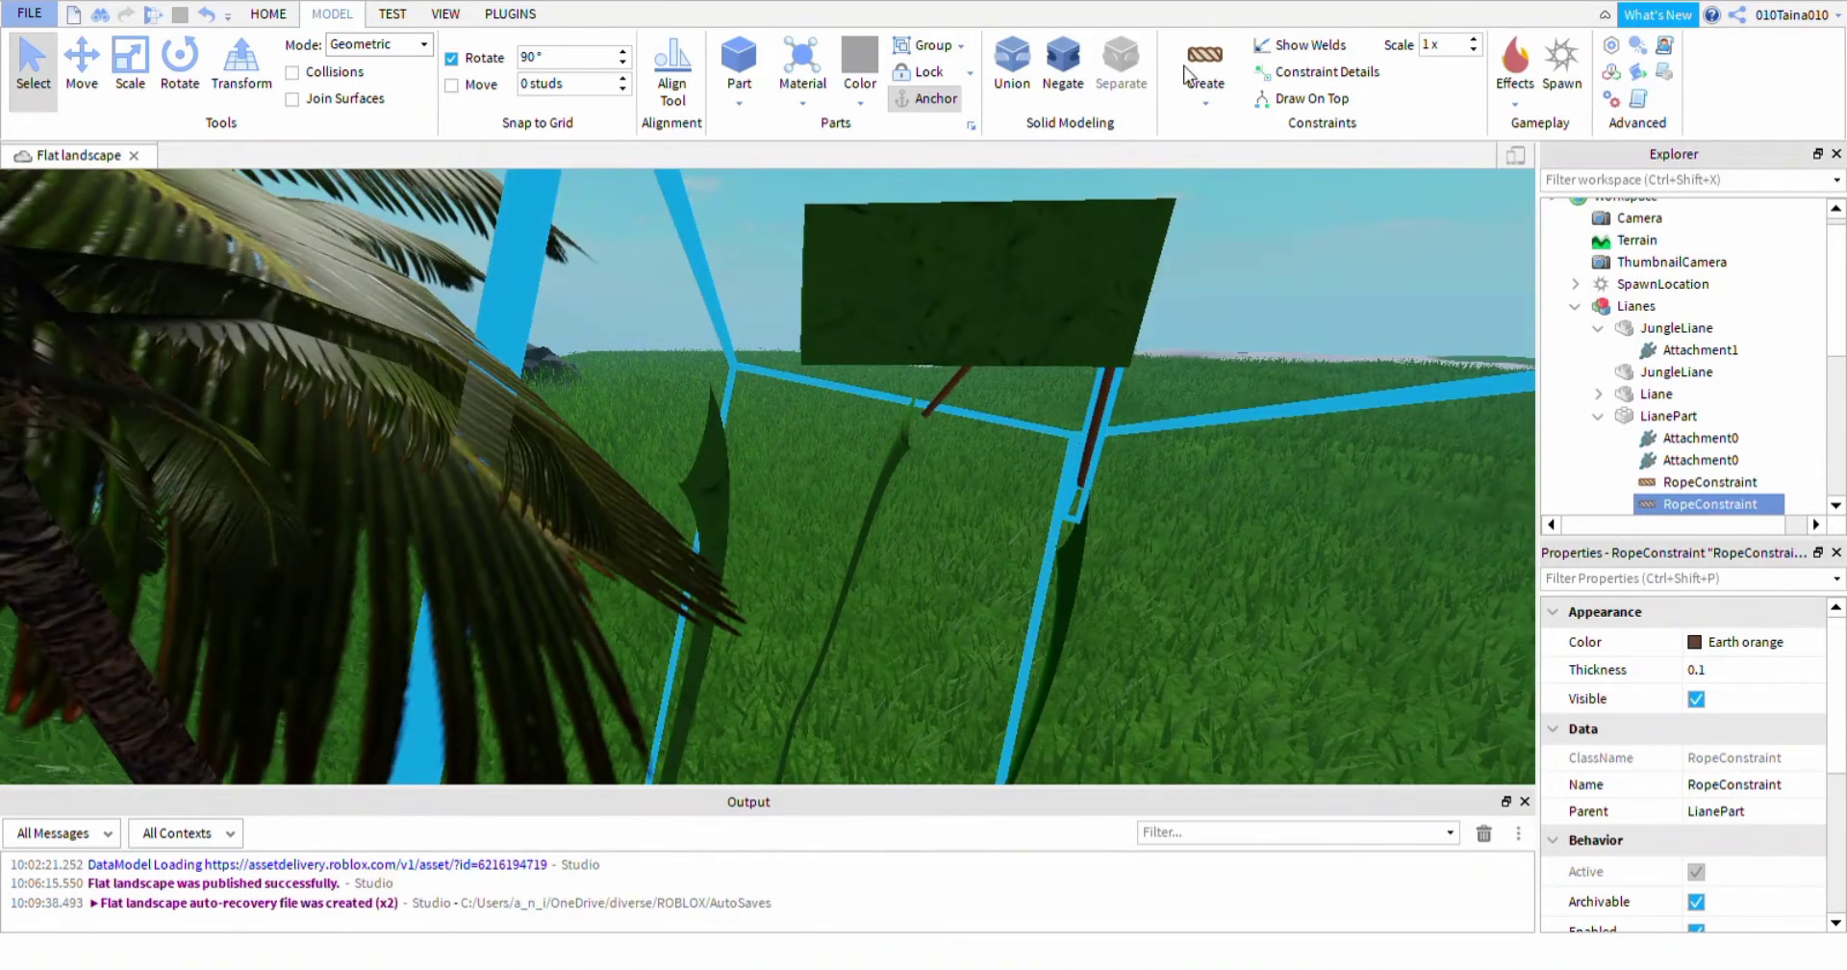
pyautogui.click(1206, 67)
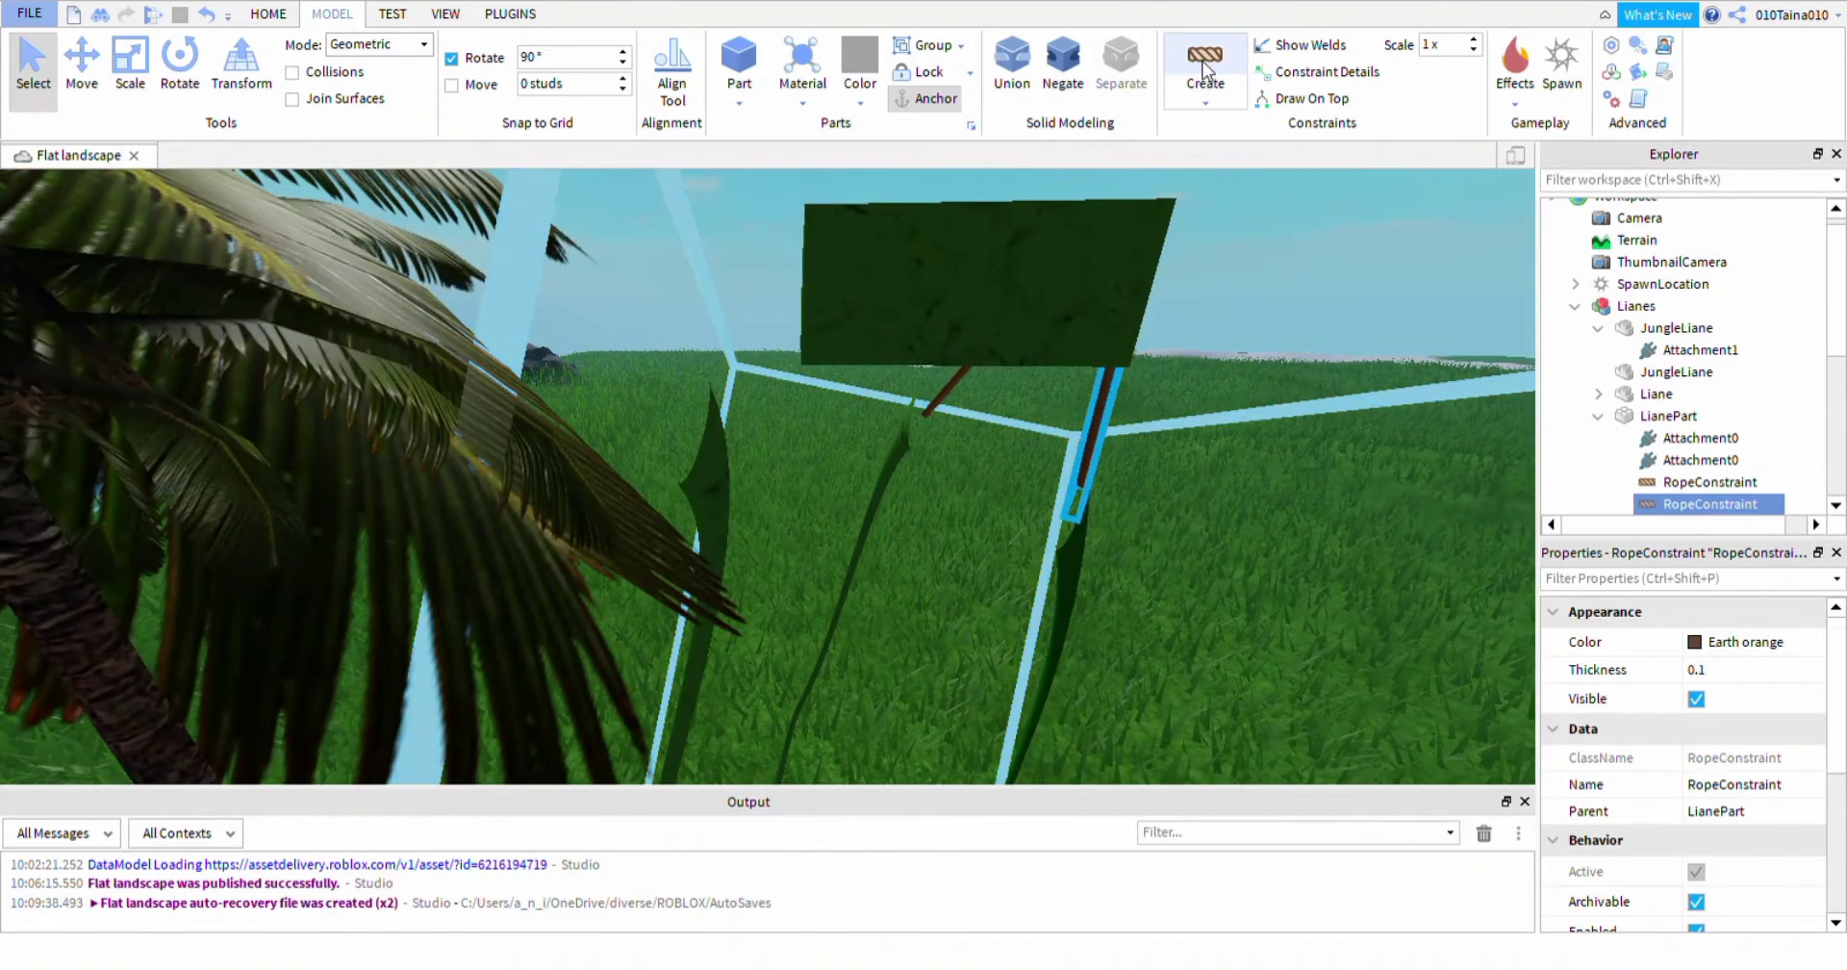
pyautogui.click(807, 359)
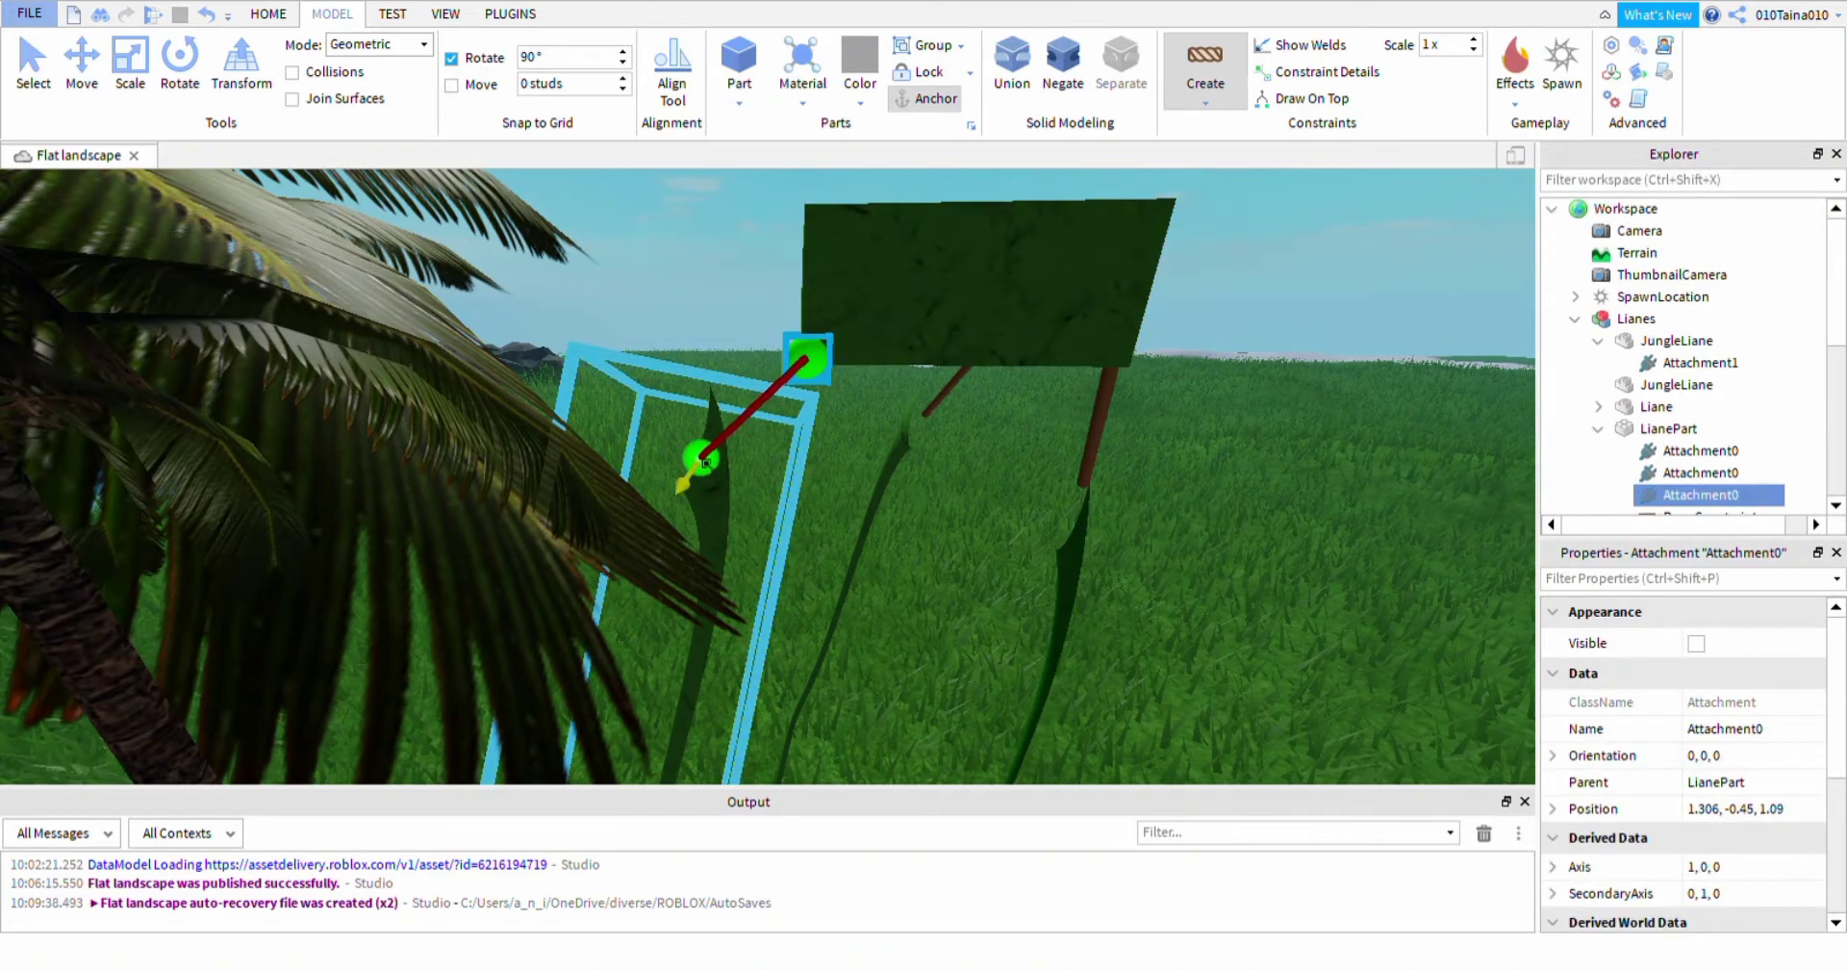
pyautogui.click(706, 469)
pyautogui.press('Escape')
# Weld the monkey's Handle part to the Liane mesh
pyautogui.moveTo(1176, 508)
pyautogui.mouseDown(button='right')
pyautogui.moveTo(1193, 501)
pyautogui.moveTo(1185, 523)
pyautogui.moveTo(1197, 482)
pyautogui.mouseUp(button='right')
pyautogui.press('d')
pyautogui.press('s')
pyautogui.press('d')
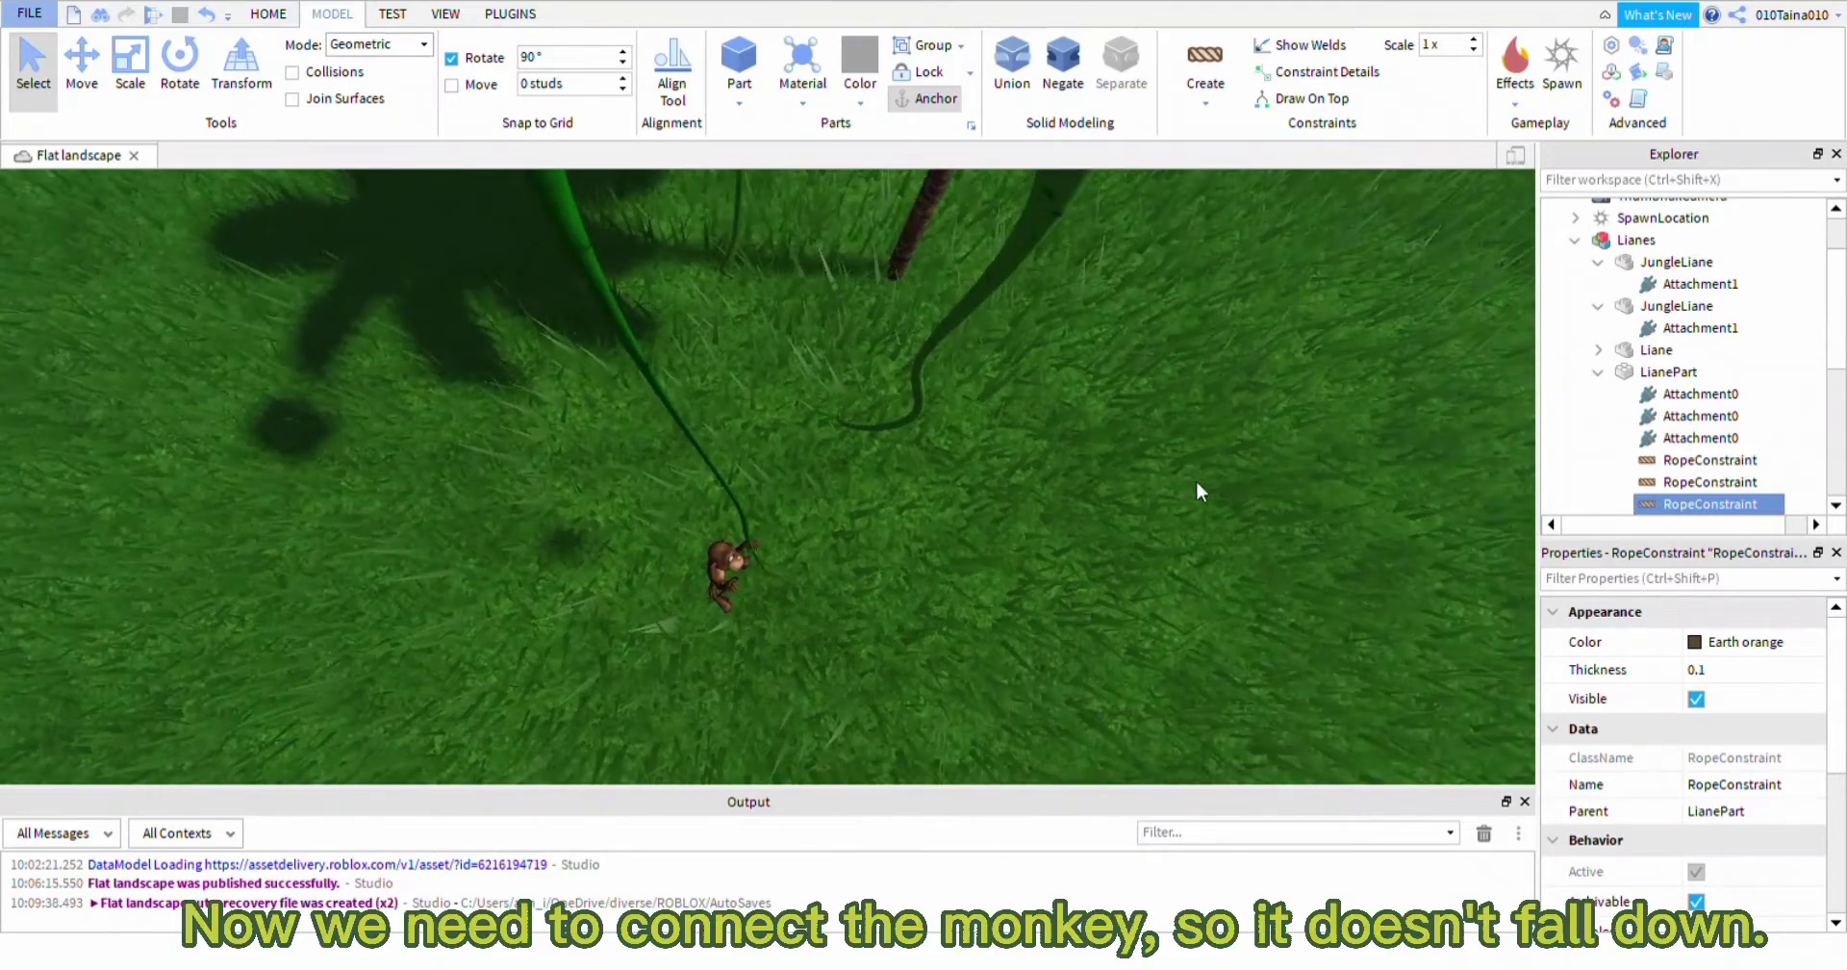
pyautogui.moveTo(1088, 556)
pyautogui.mouseDown(button='right')
pyautogui.moveTo(1105, 557)
pyautogui.moveTo(1080, 552)
pyautogui.mouseUp(button='right')
pyautogui.press('w')
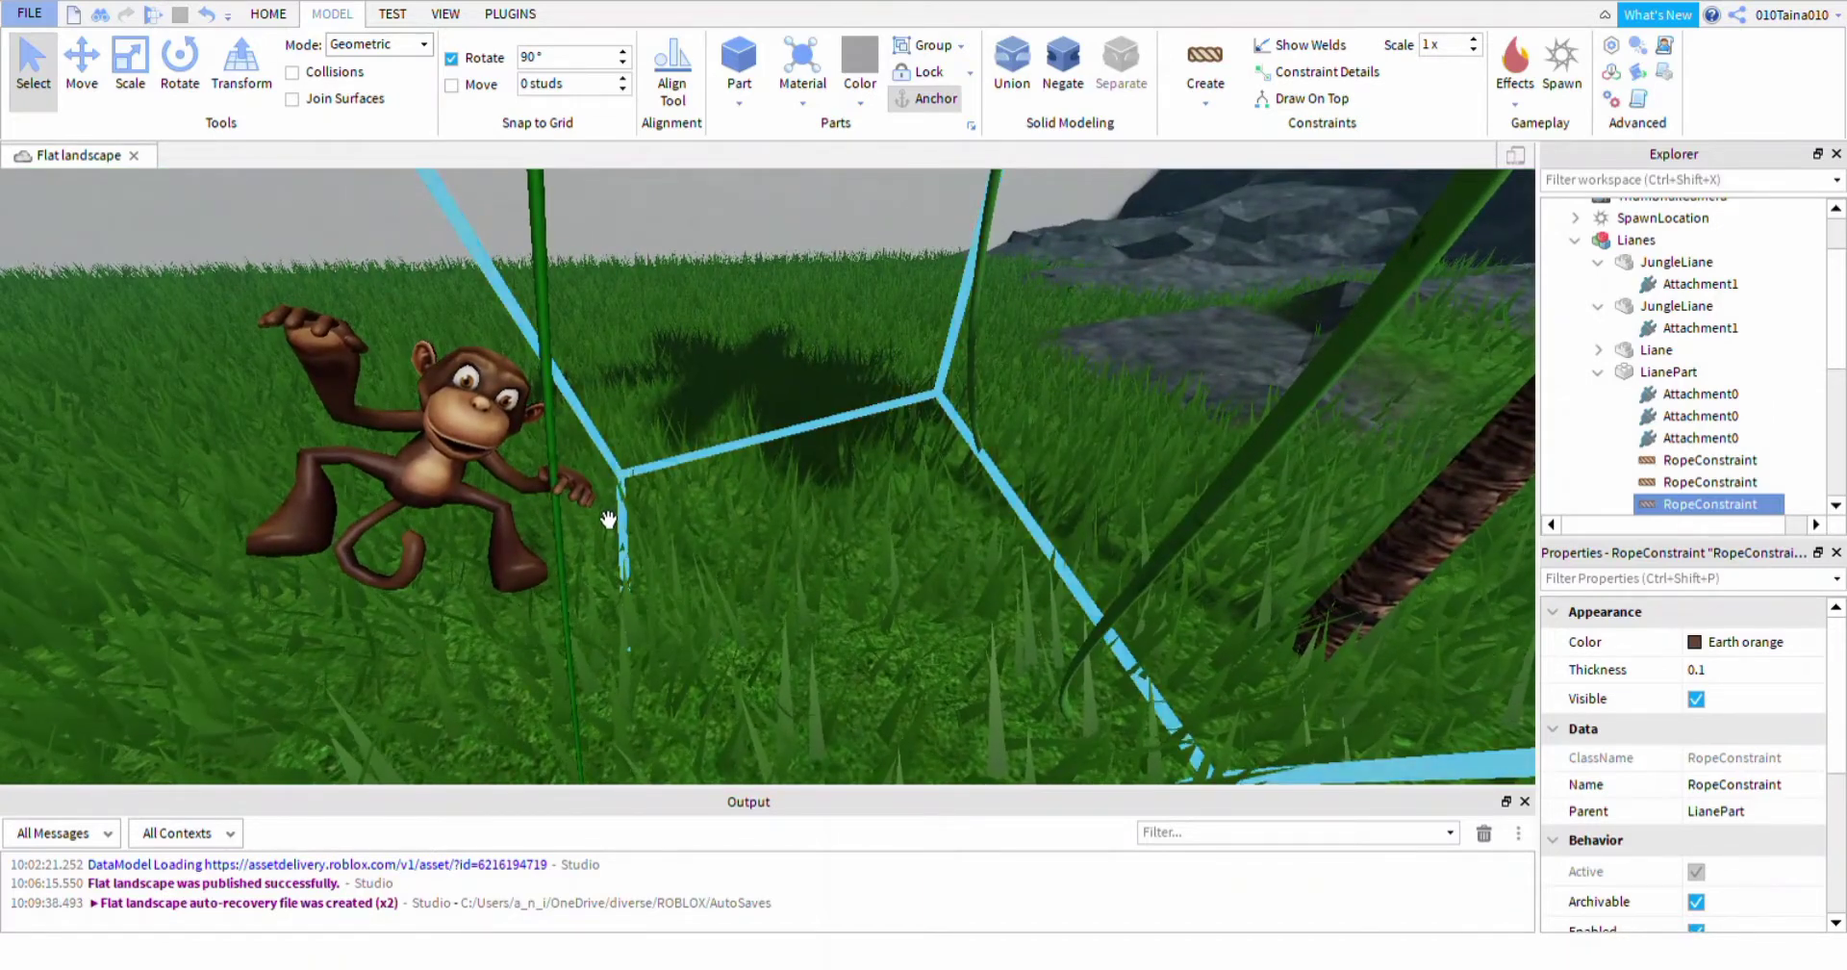
pyautogui.click(1596, 372)
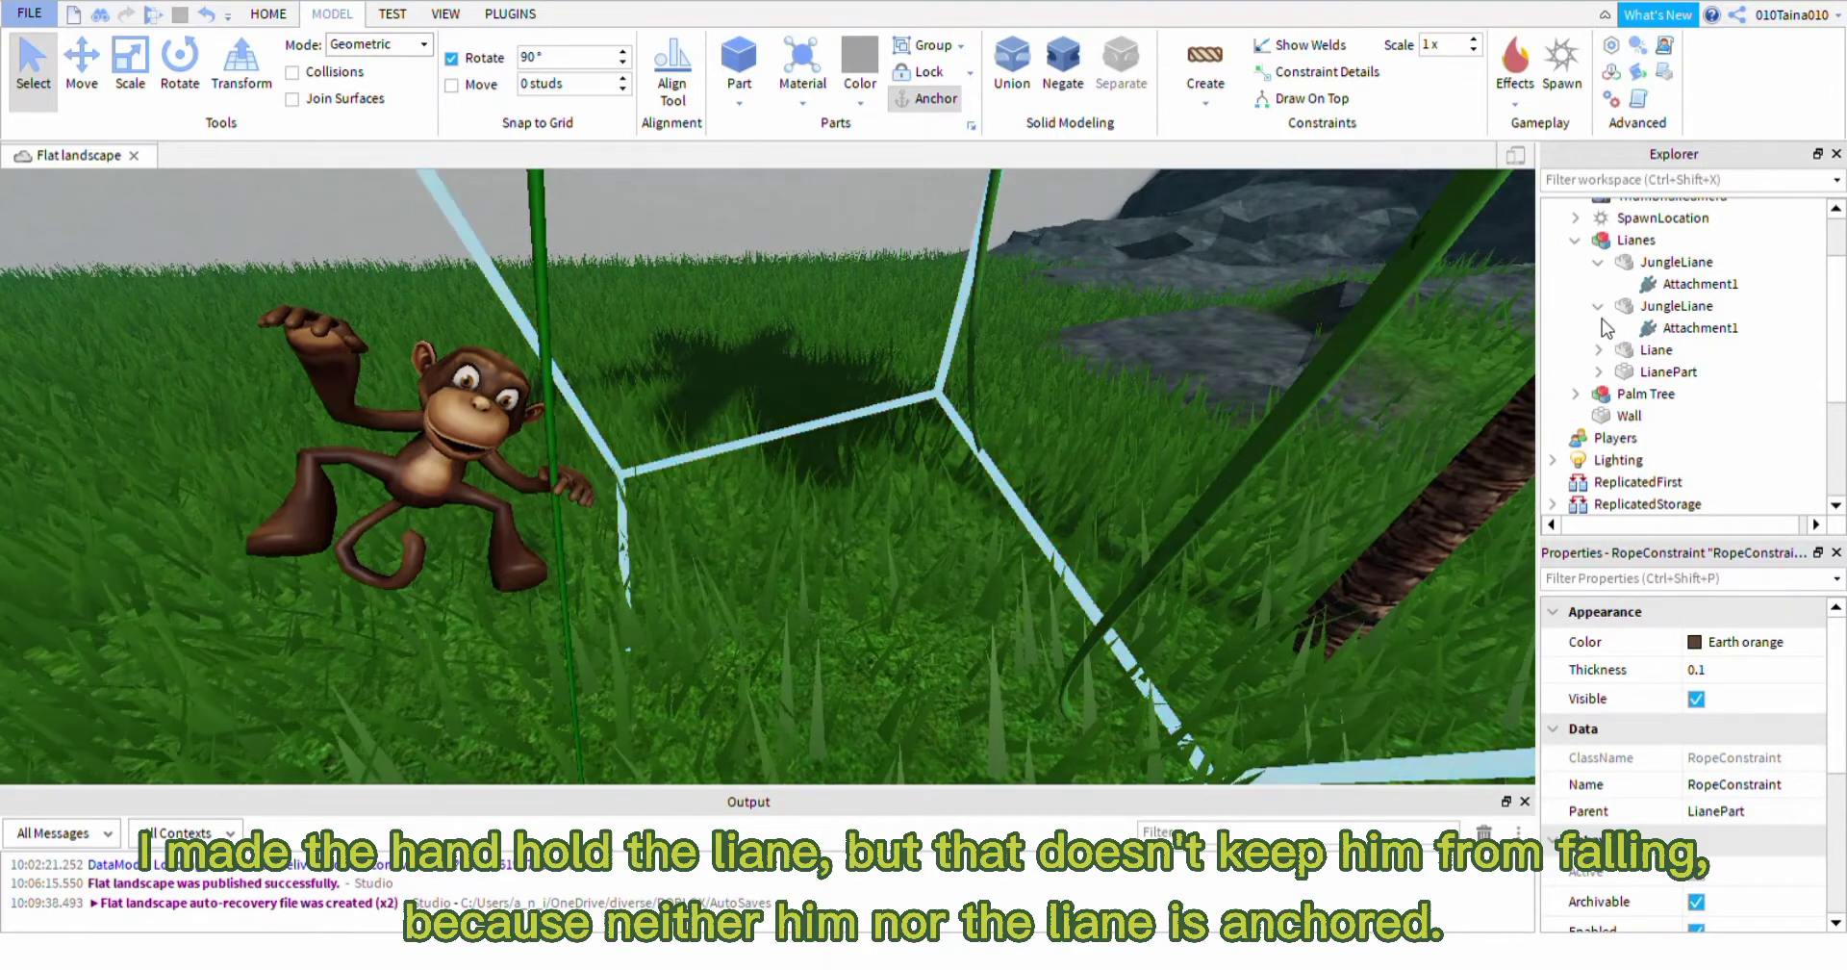
pyautogui.click(1596, 351)
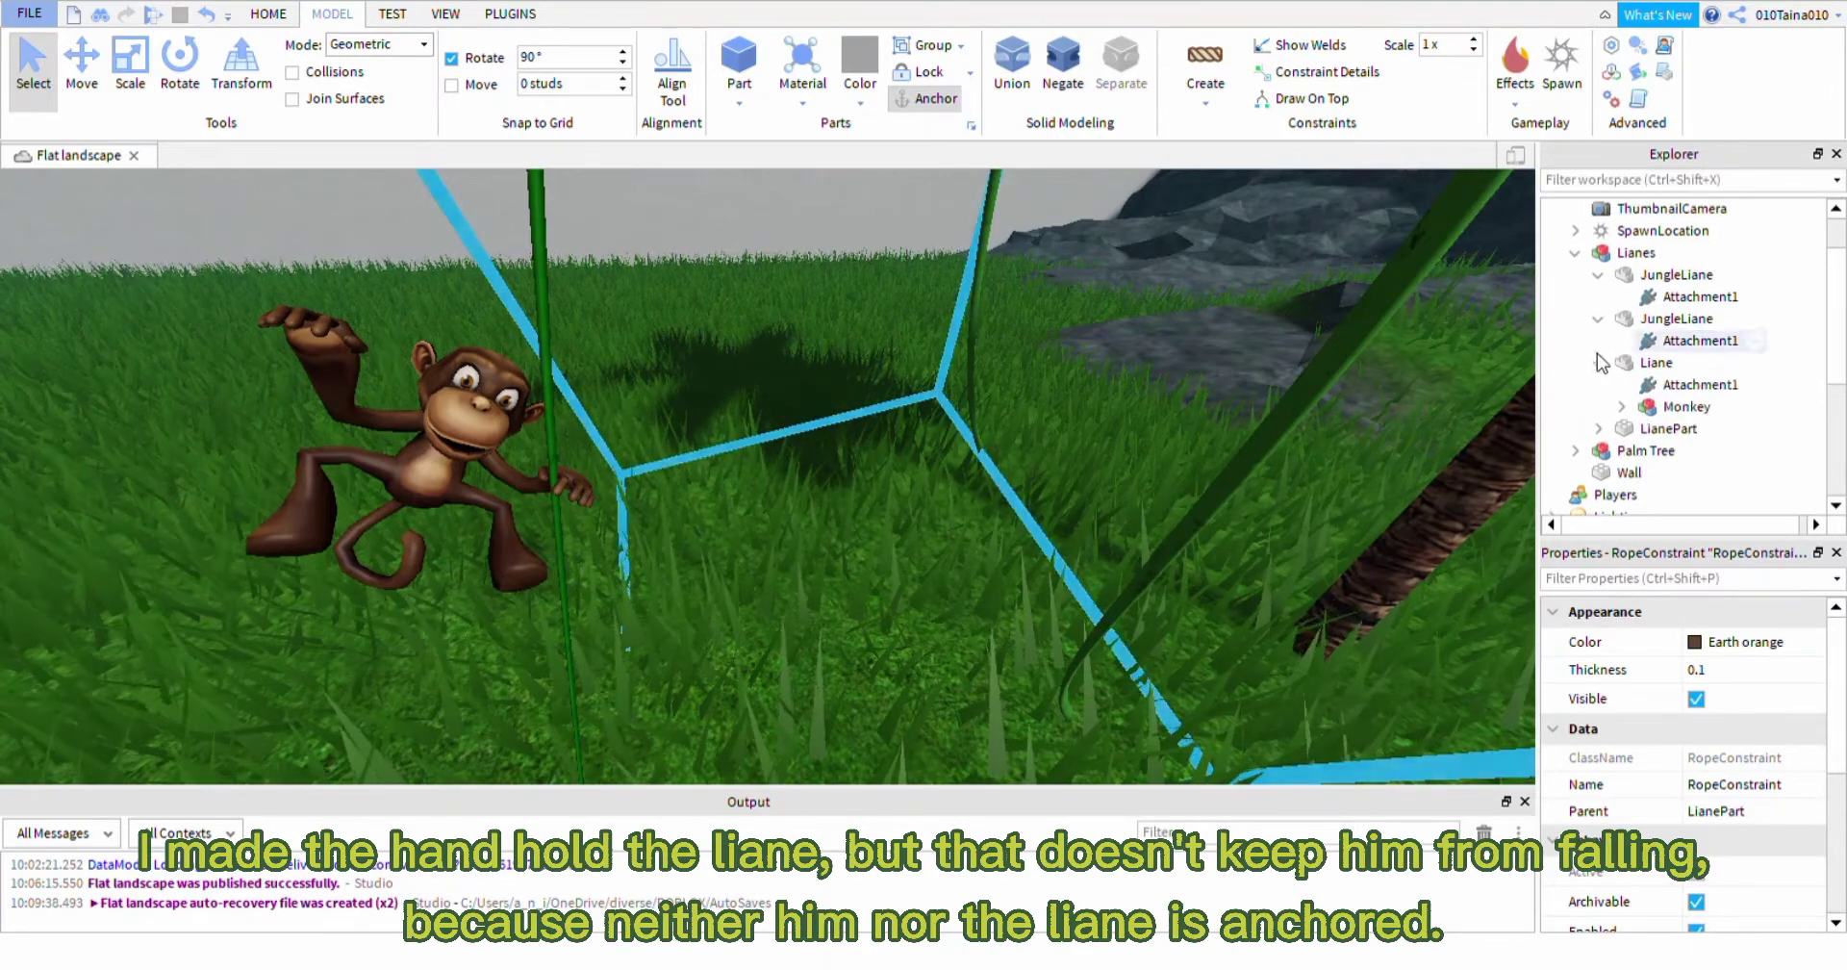
pyautogui.click(1690, 412)
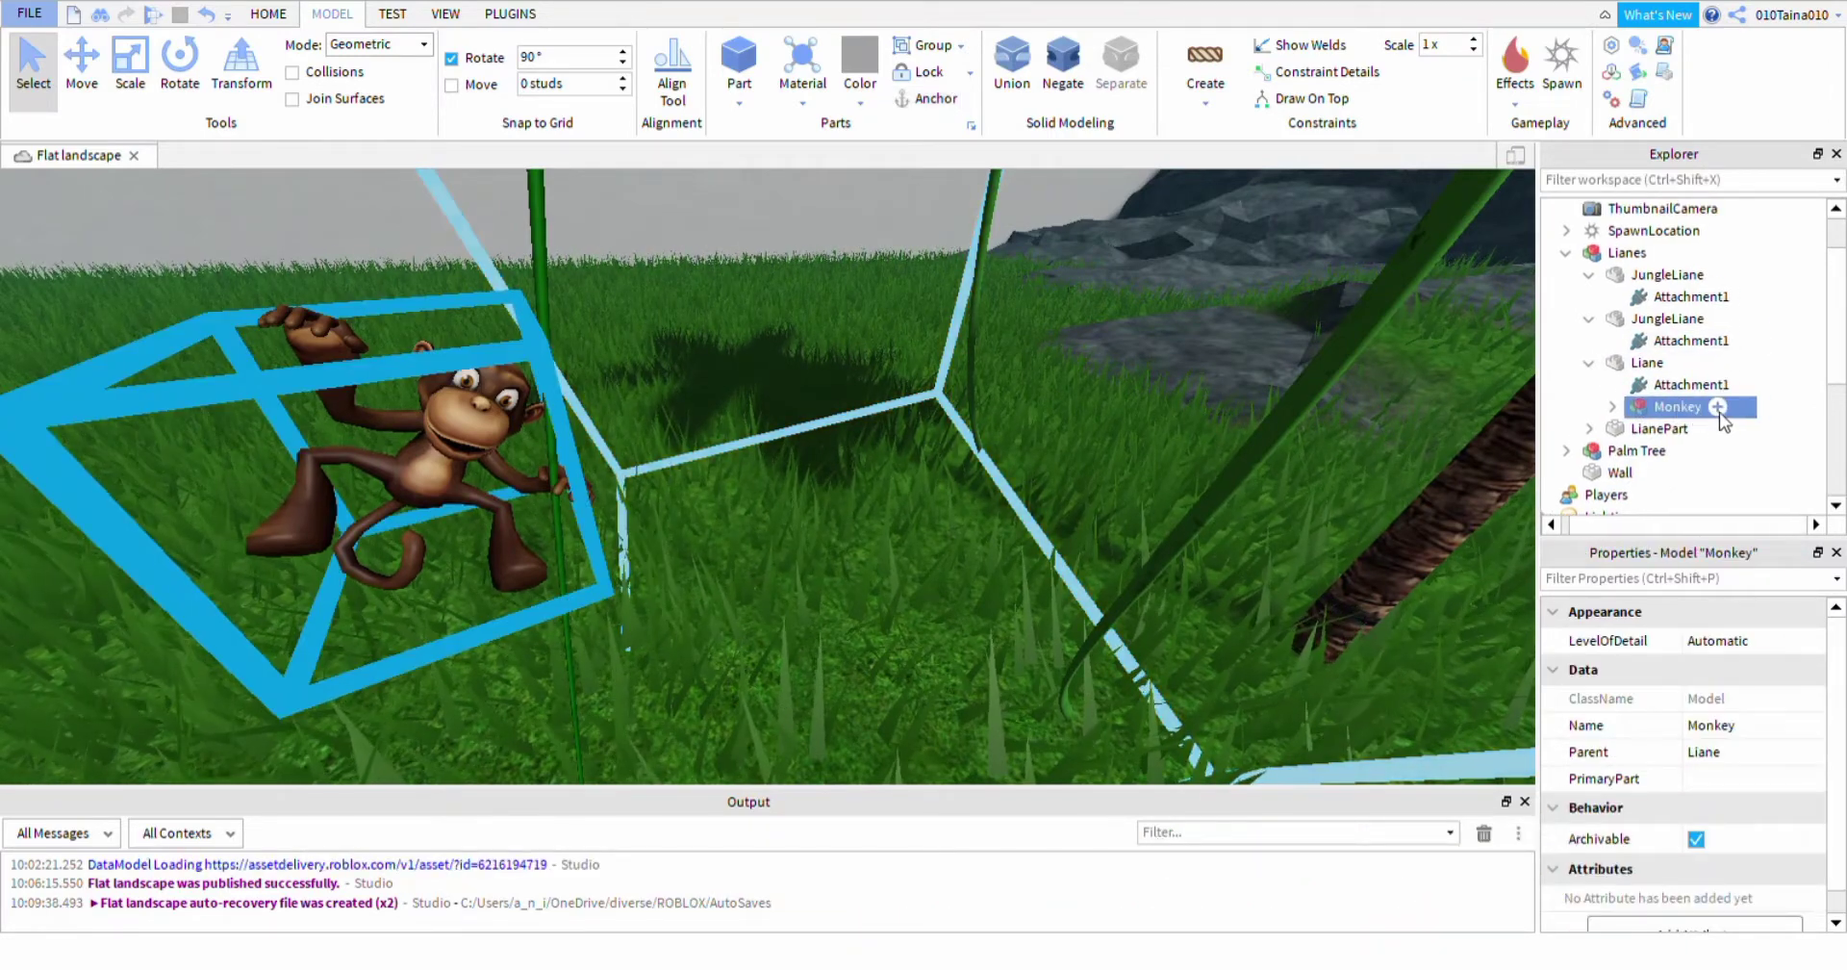
pyautogui.click(1614, 407)
pyautogui.click(1647, 363)
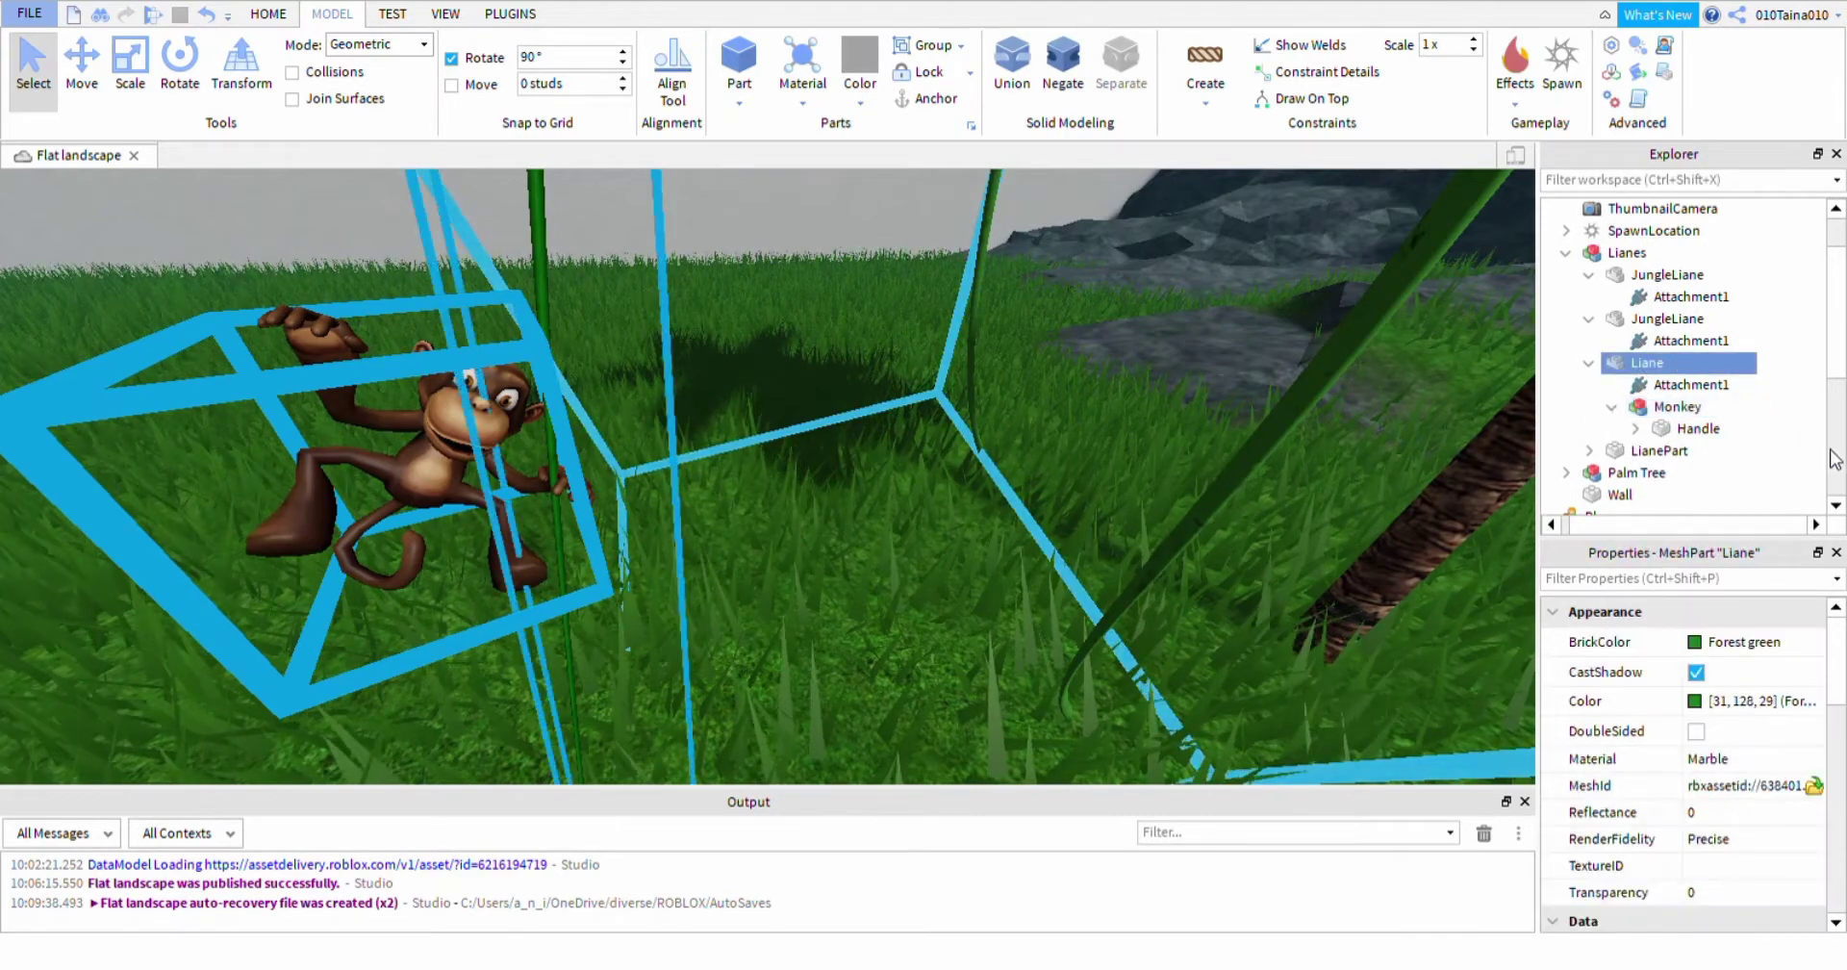
pyautogui.keyDown('ctrl'); pyautogui.click(1707, 429); pyautogui.keyUp('ctrl')
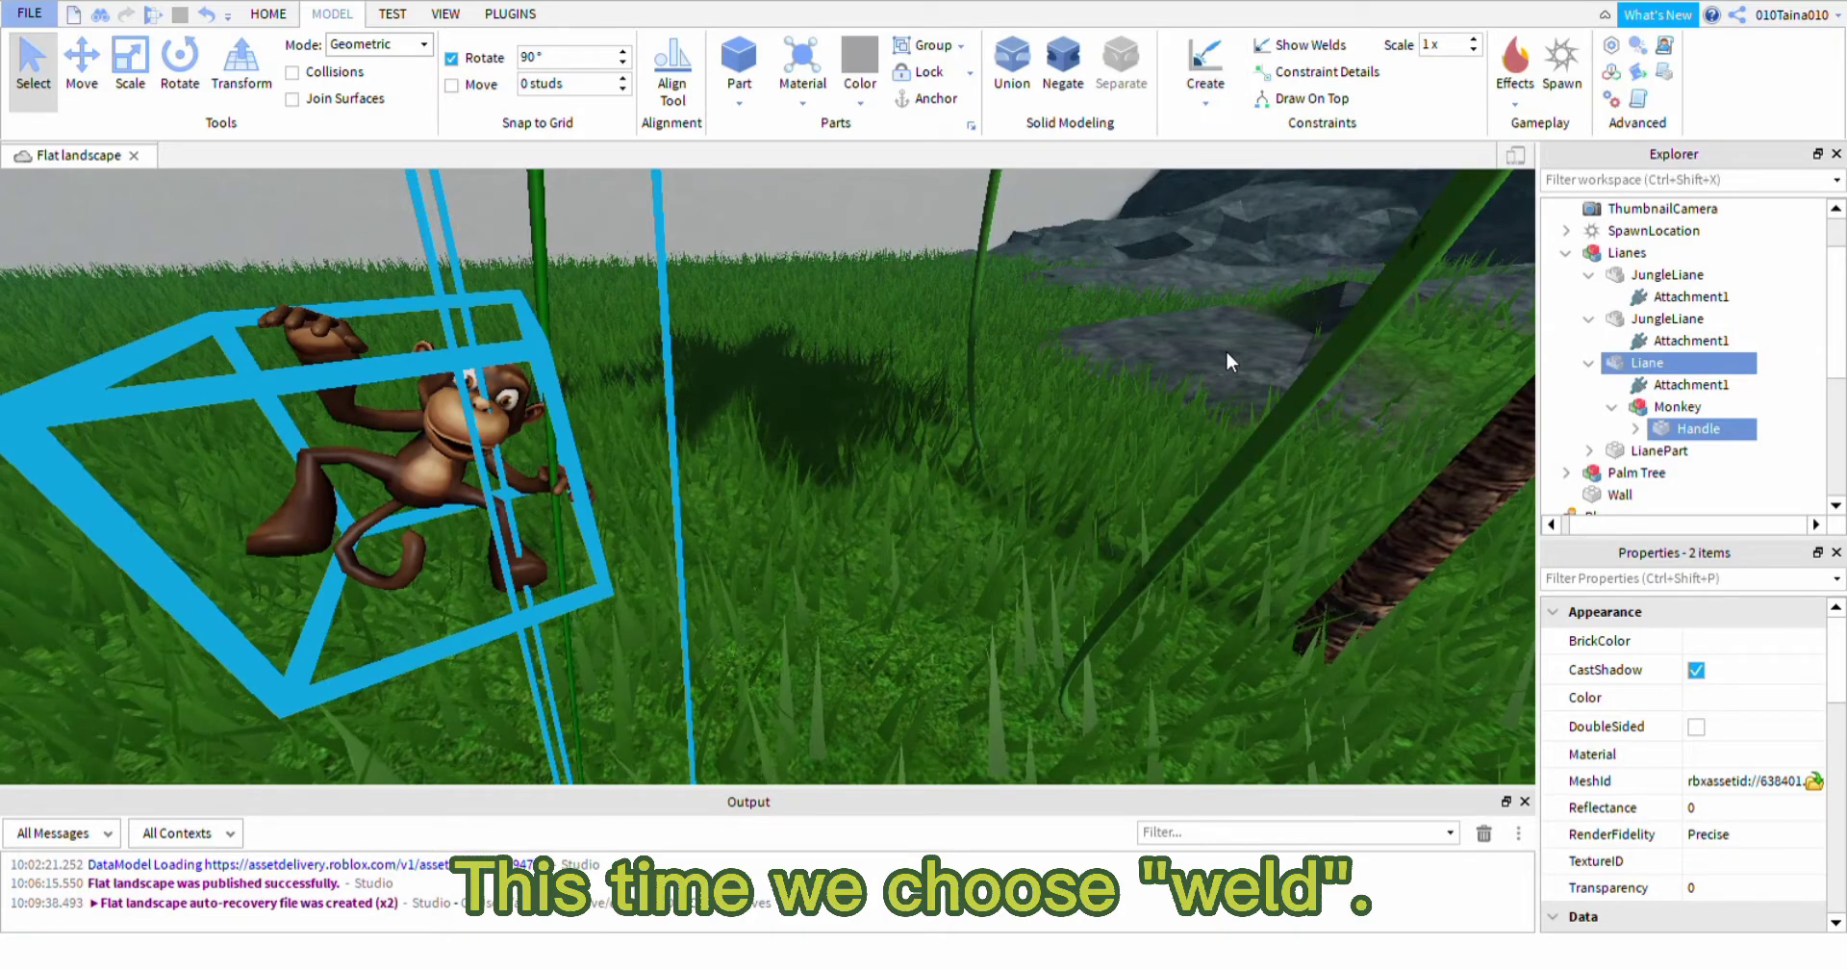
# Check which parts the WeldConstraint inside the monkey's Handle connects, and collapse the Lianes hierarchy
pyautogui.click(1638, 428)
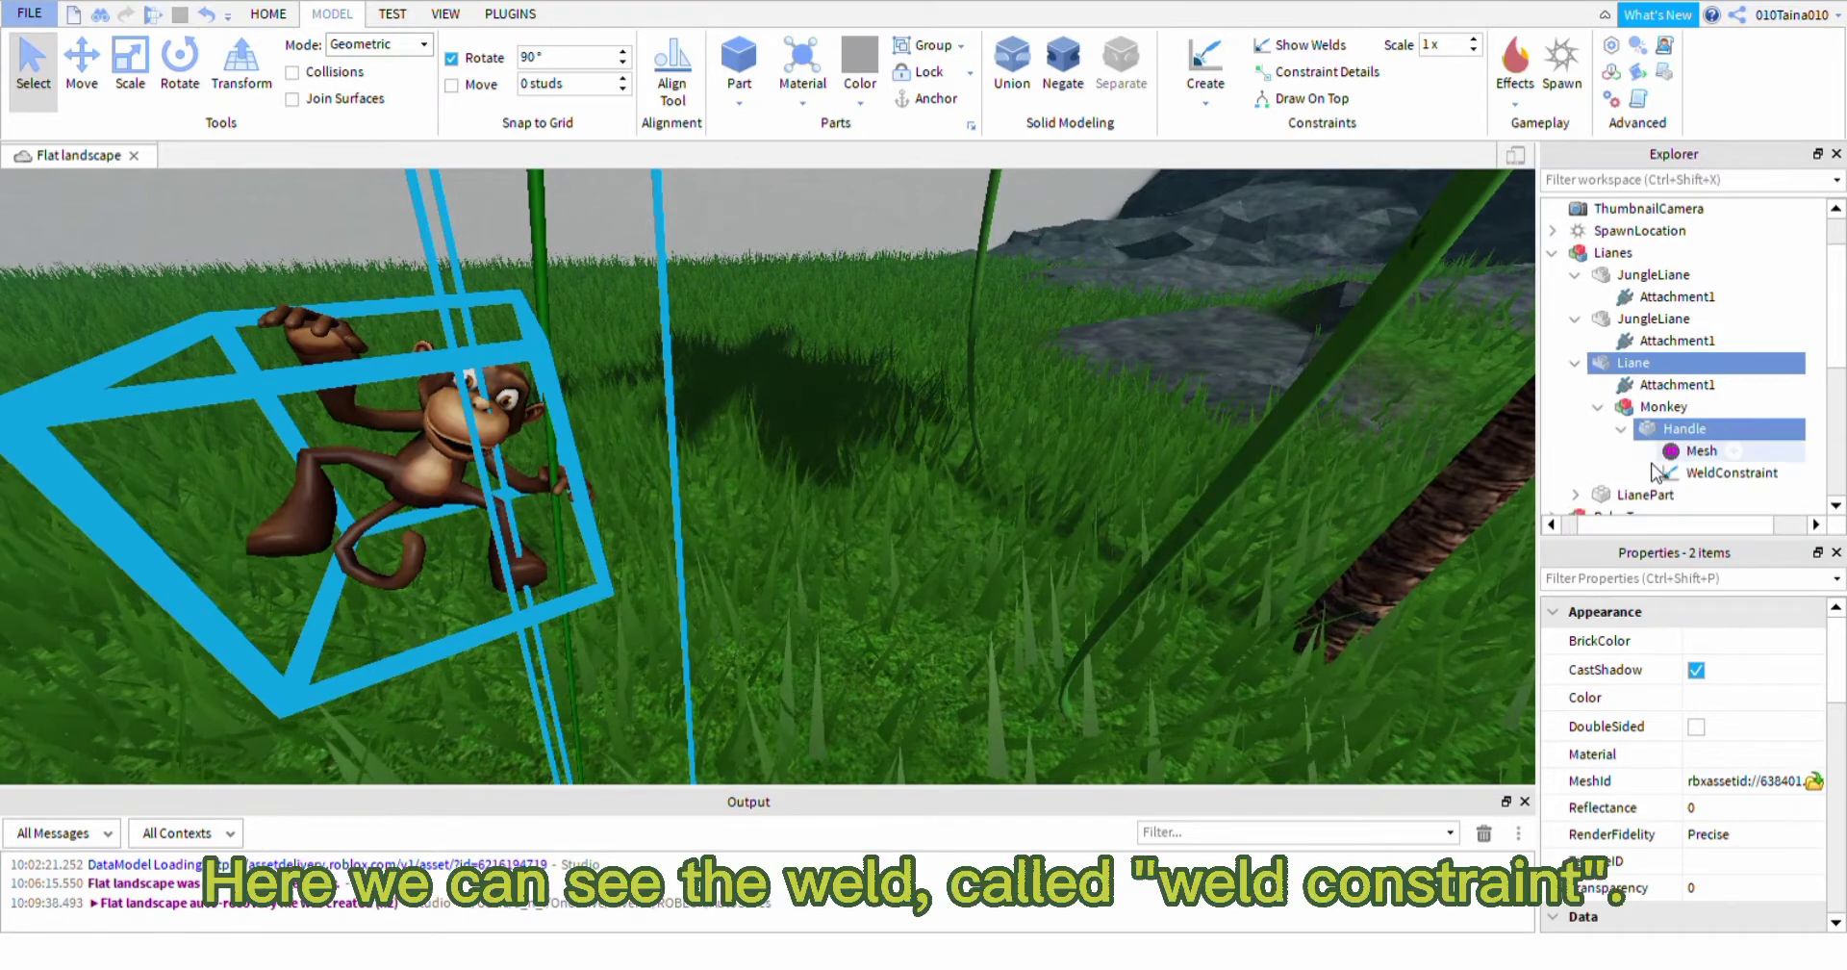
pyautogui.click(1718, 478)
pyautogui.scroll(-1, 1754, 809)
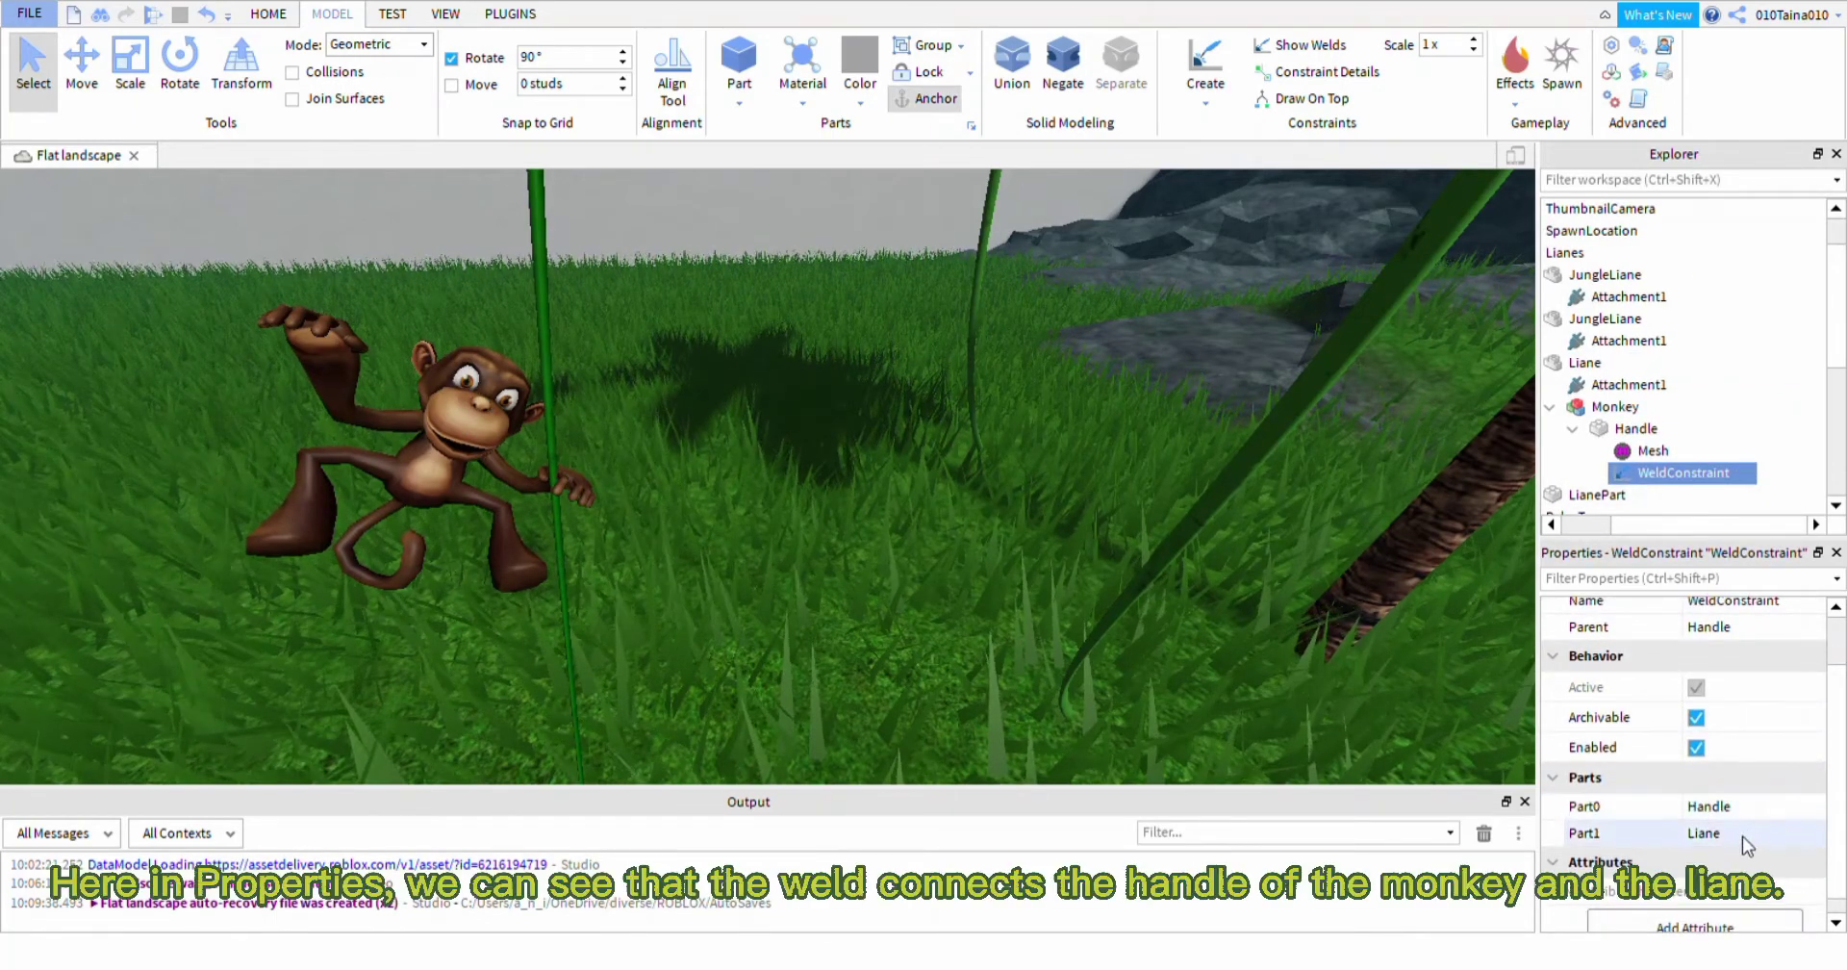
pyautogui.click(1572, 429)
pyautogui.click(1612, 407)
pyautogui.click(1590, 364)
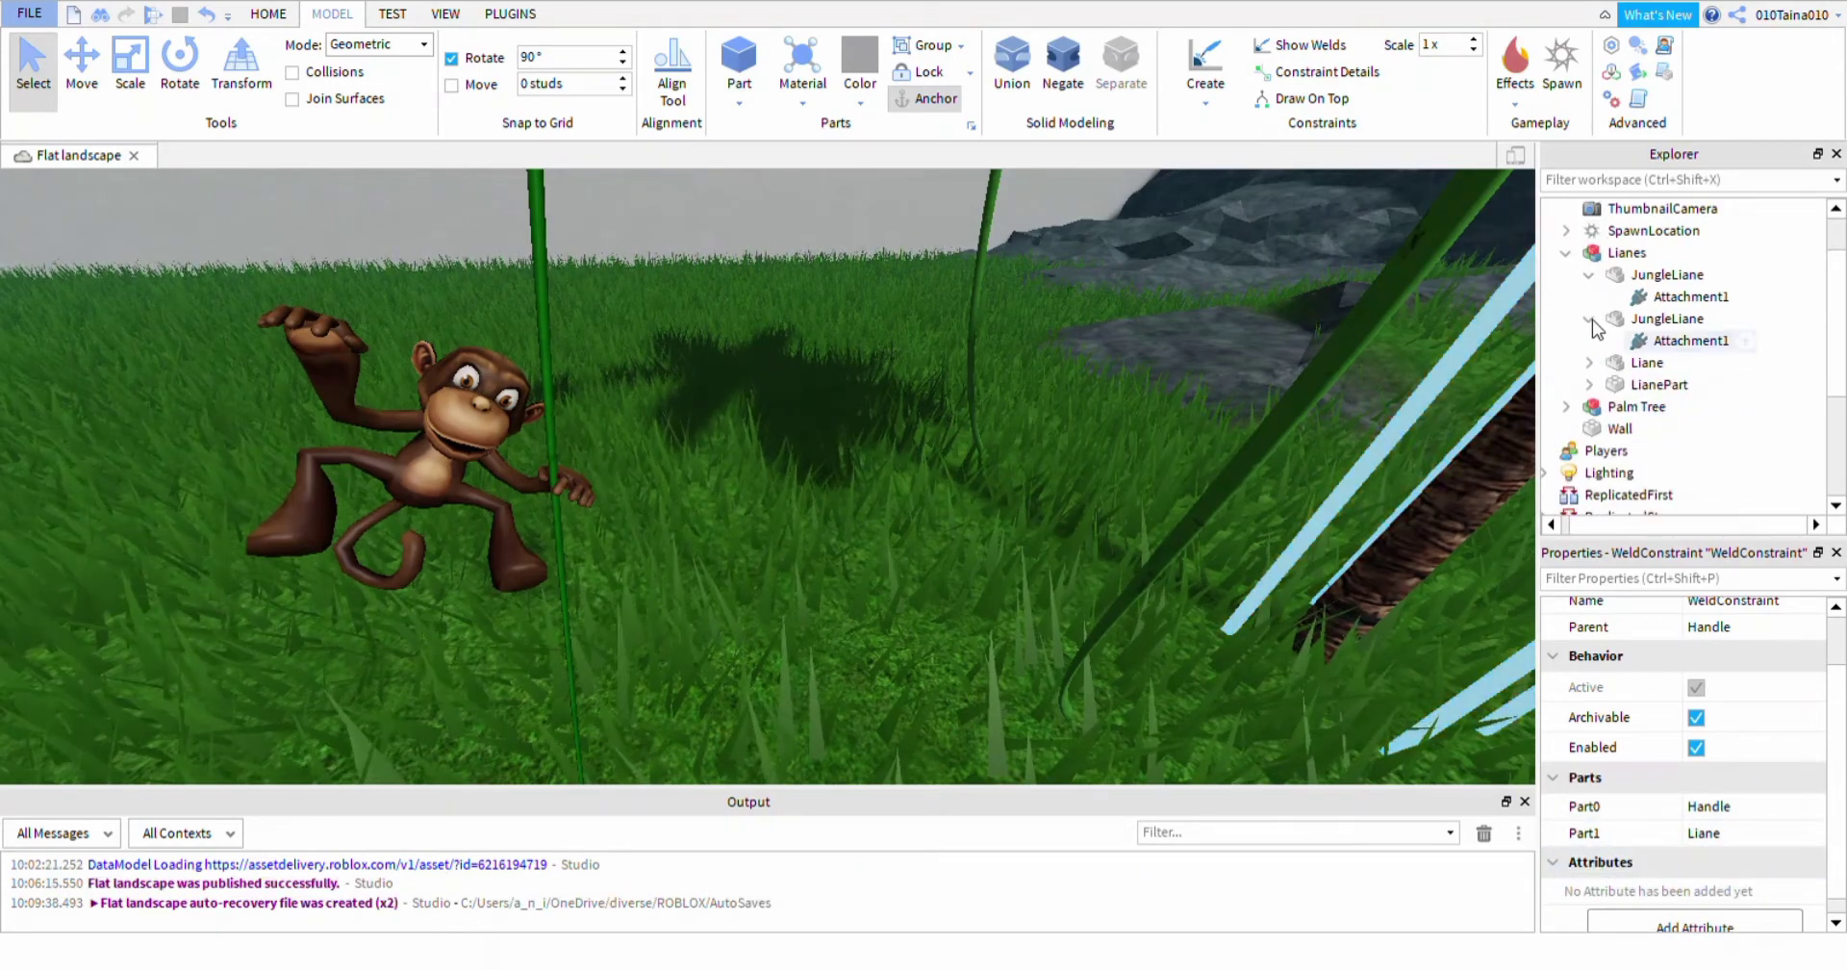
pyautogui.click(1589, 319)
pyautogui.click(1589, 274)
pyautogui.click(1566, 252)
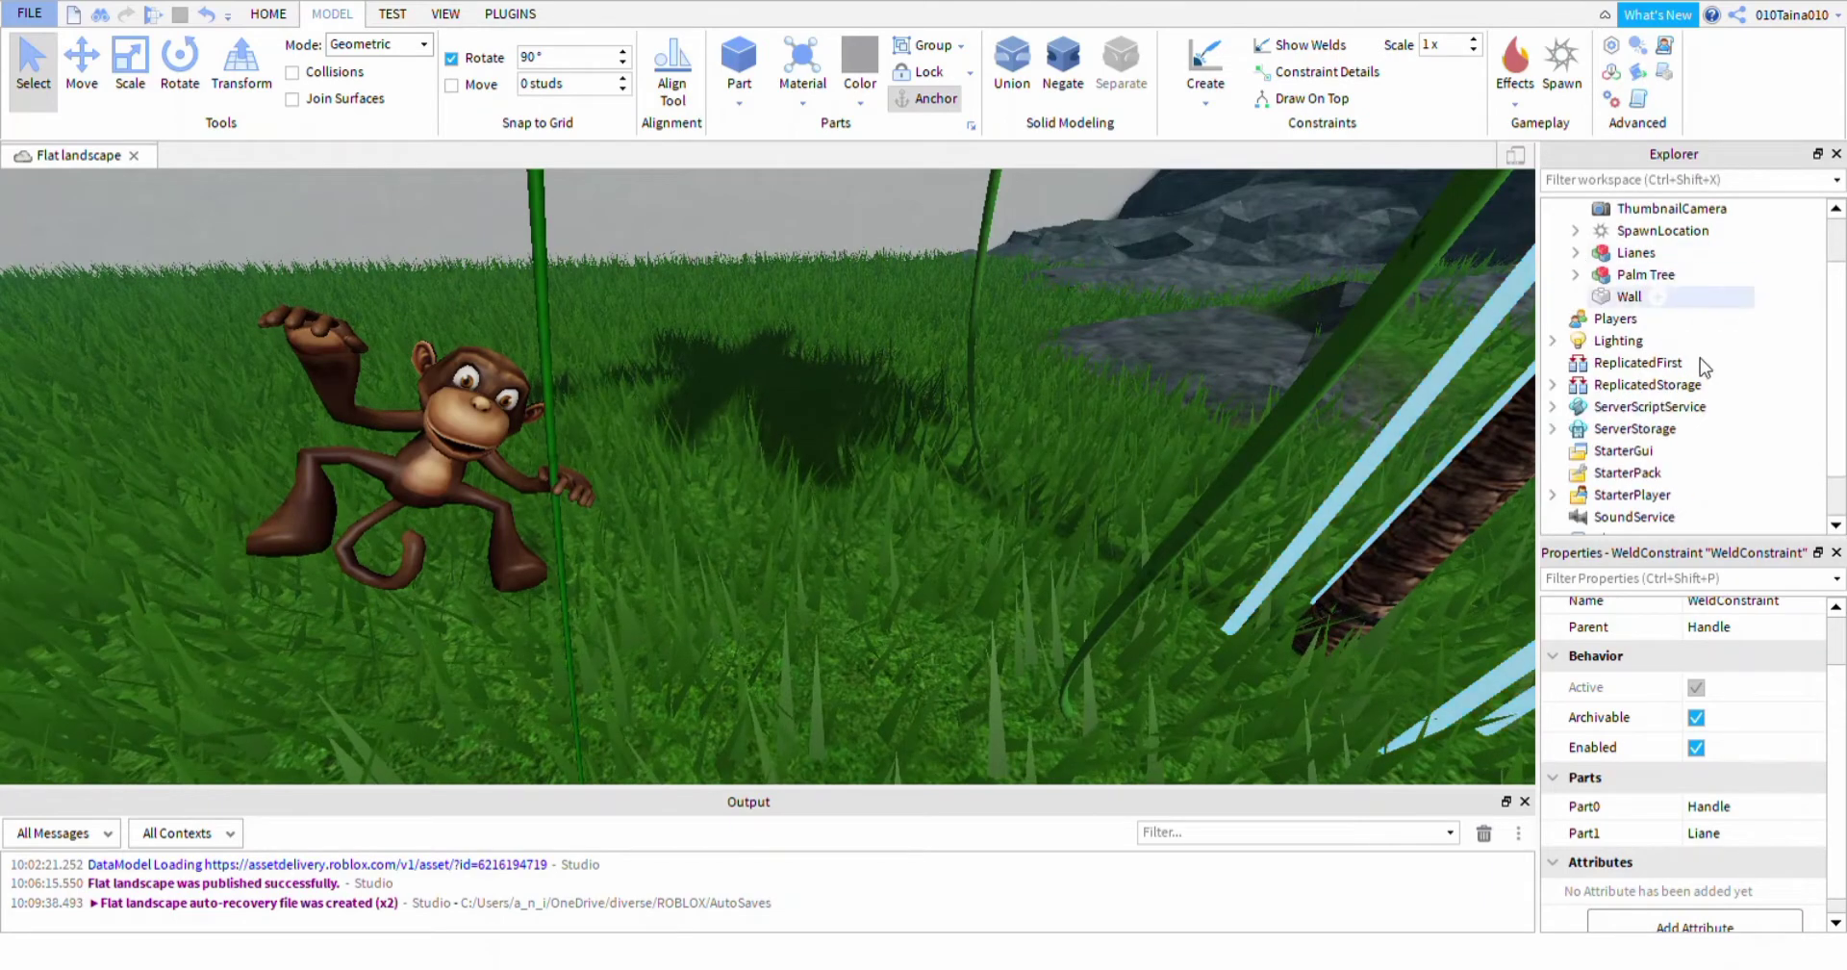
# Set the transparency of LianePart, the block holding the lianes, to 0.5
pyautogui.scroll(1, 1712, 356)
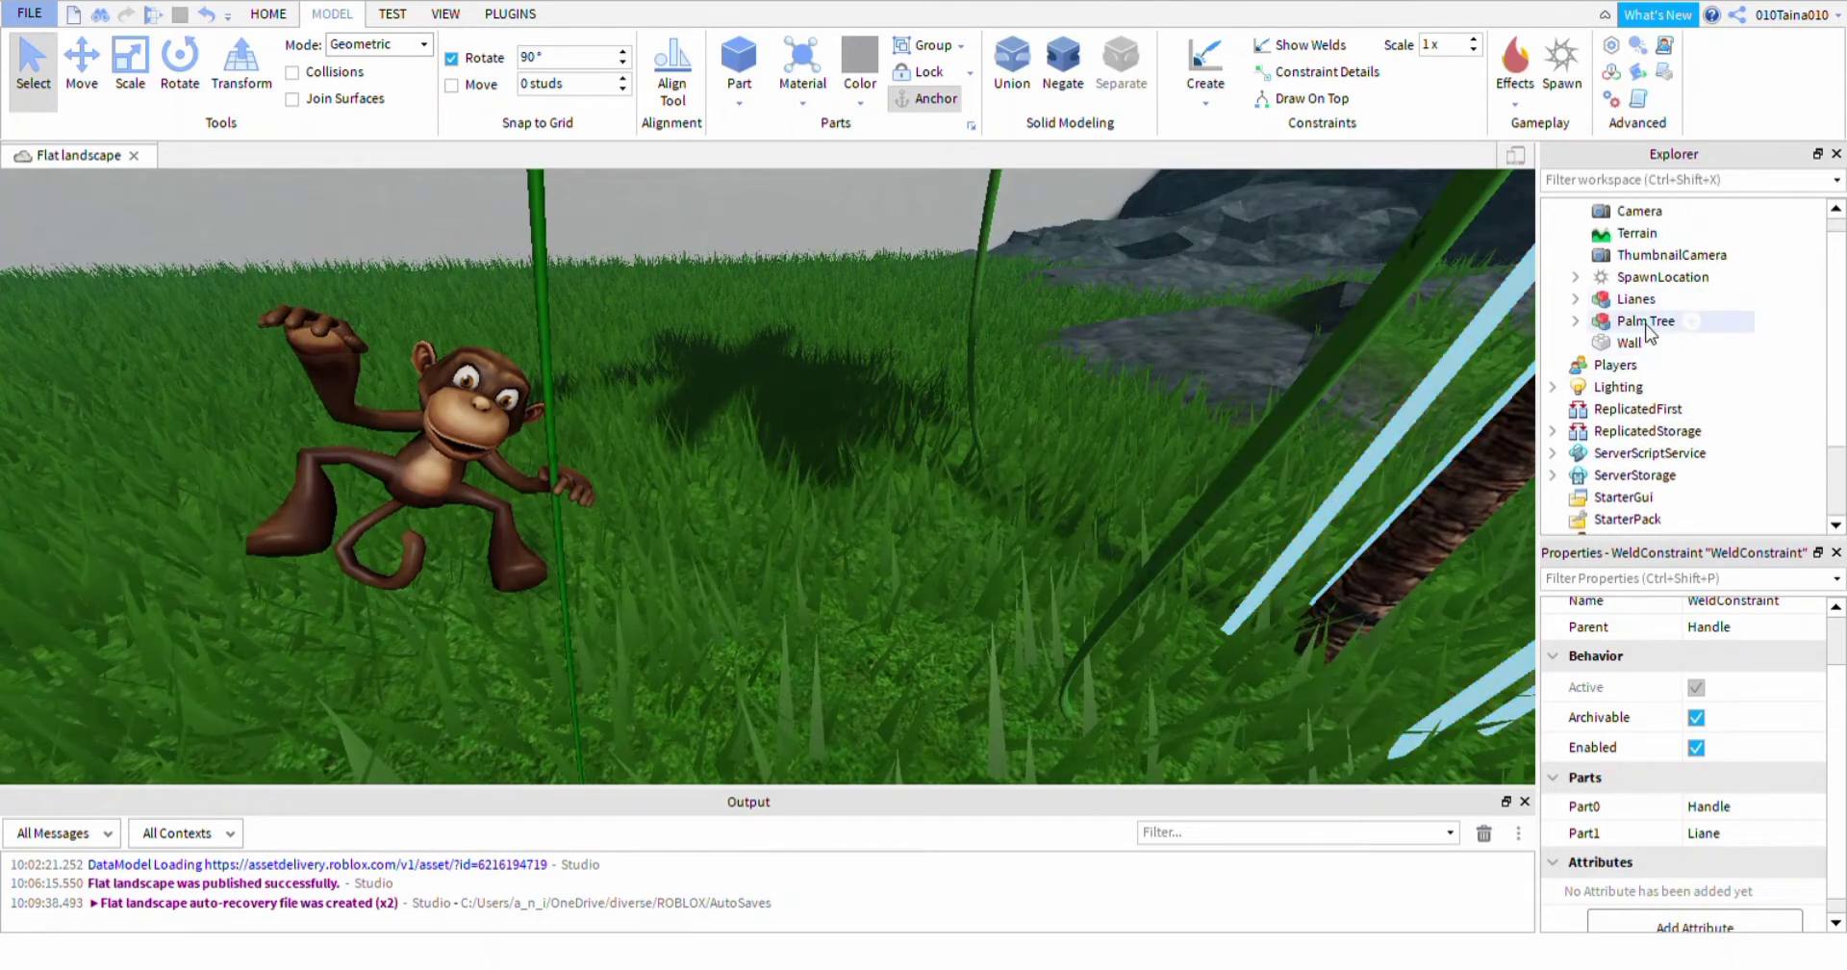
pyautogui.scroll(-1, 1162, 527)
pyautogui.moveTo(1162, 528); pyautogui.dragTo(1220, 523, button='right')
pyautogui.scroll(-5, 1174, 520)
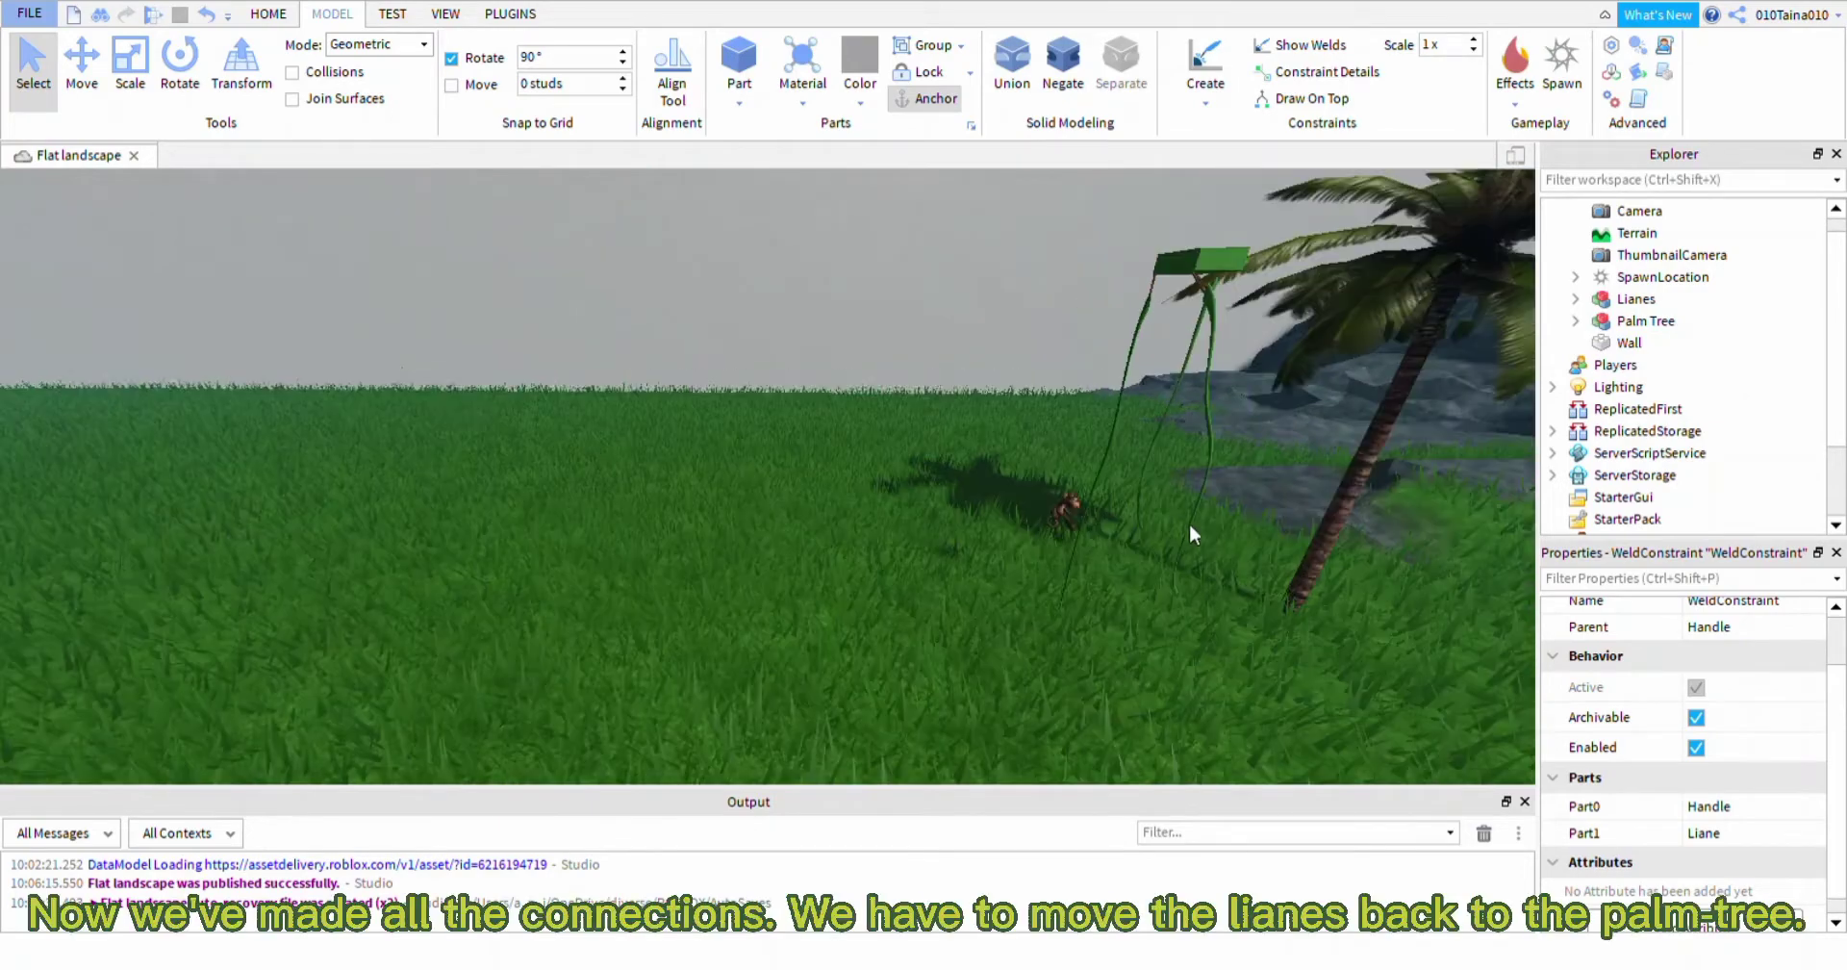
pyautogui.scroll(3, 1218, 523)
pyautogui.click(1063, 410)
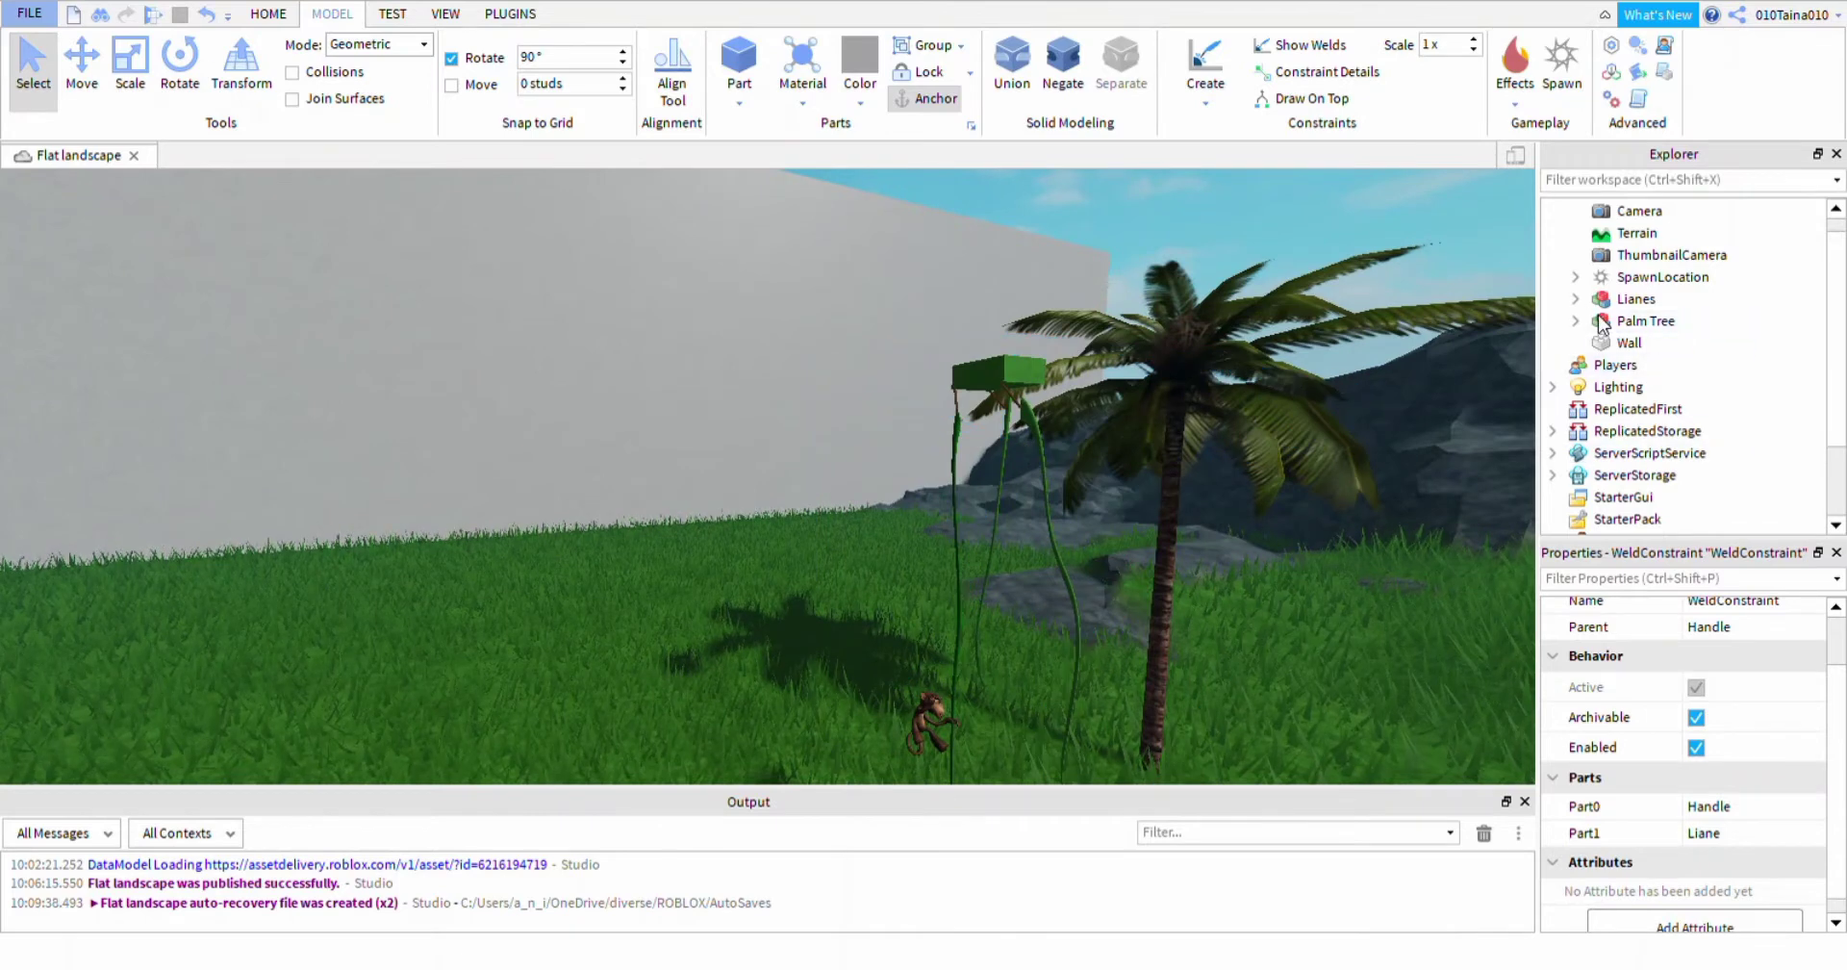
pyautogui.click(1575, 298)
pyautogui.scroll(1, 1653, 412)
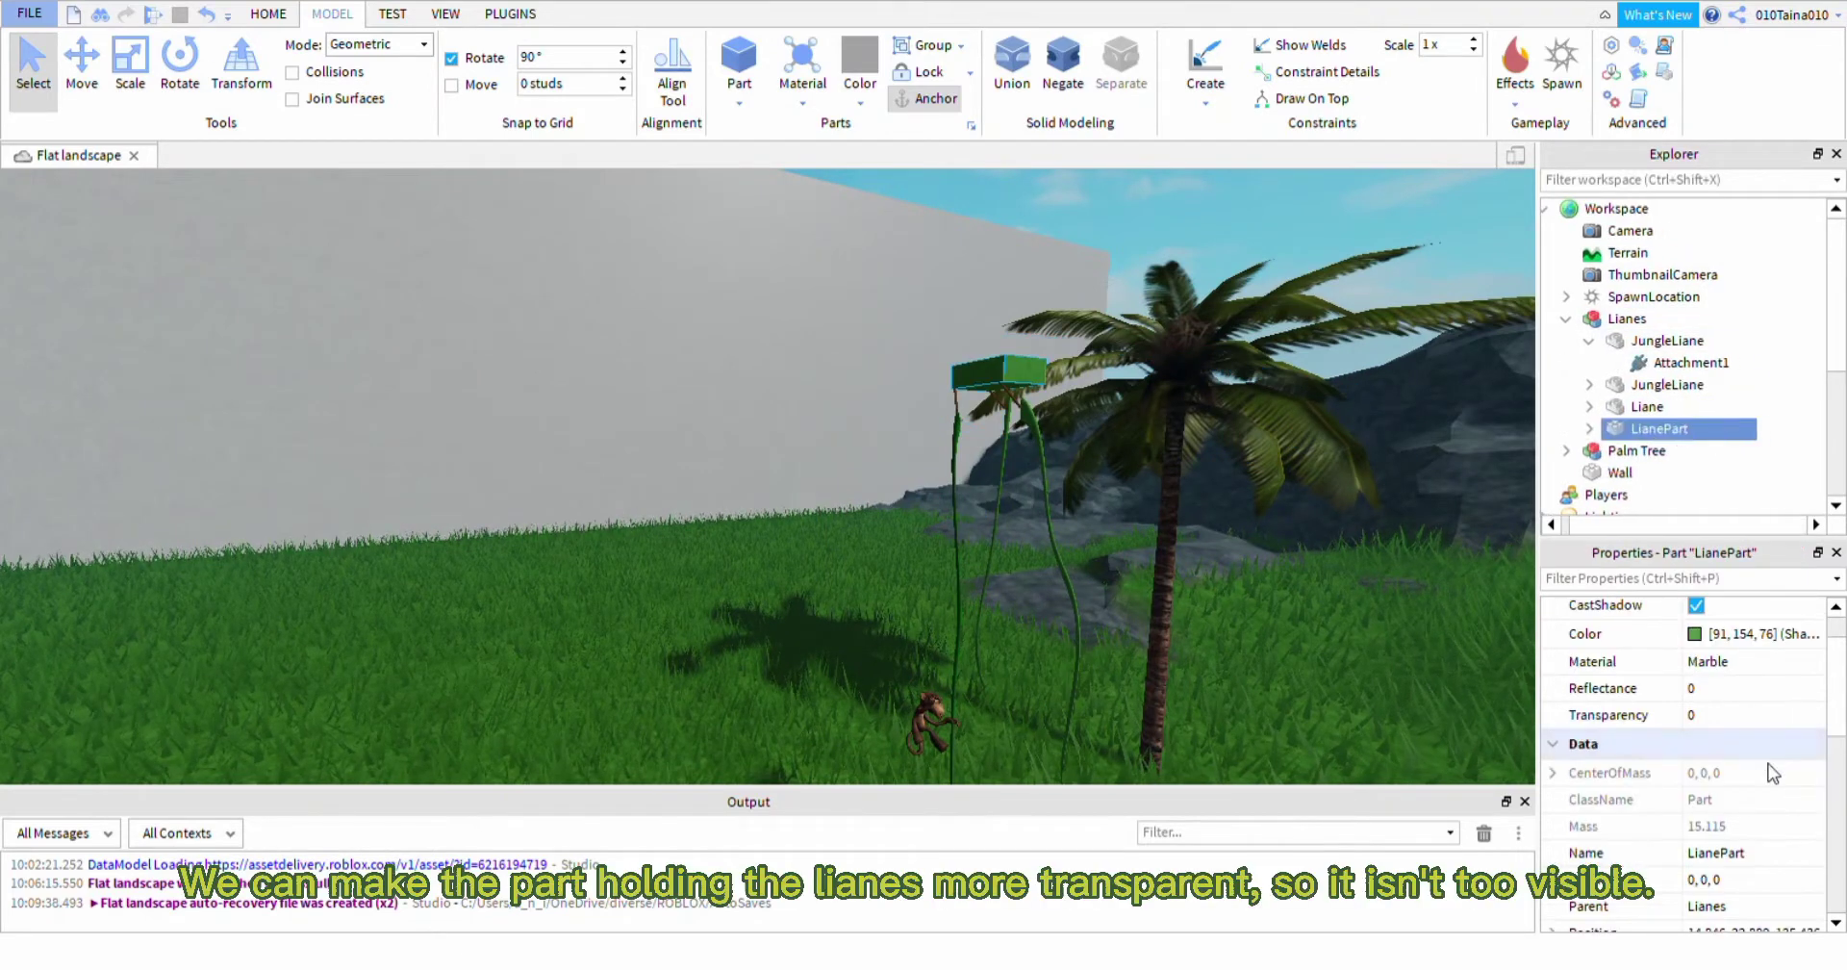
pyautogui.click(1712, 714)
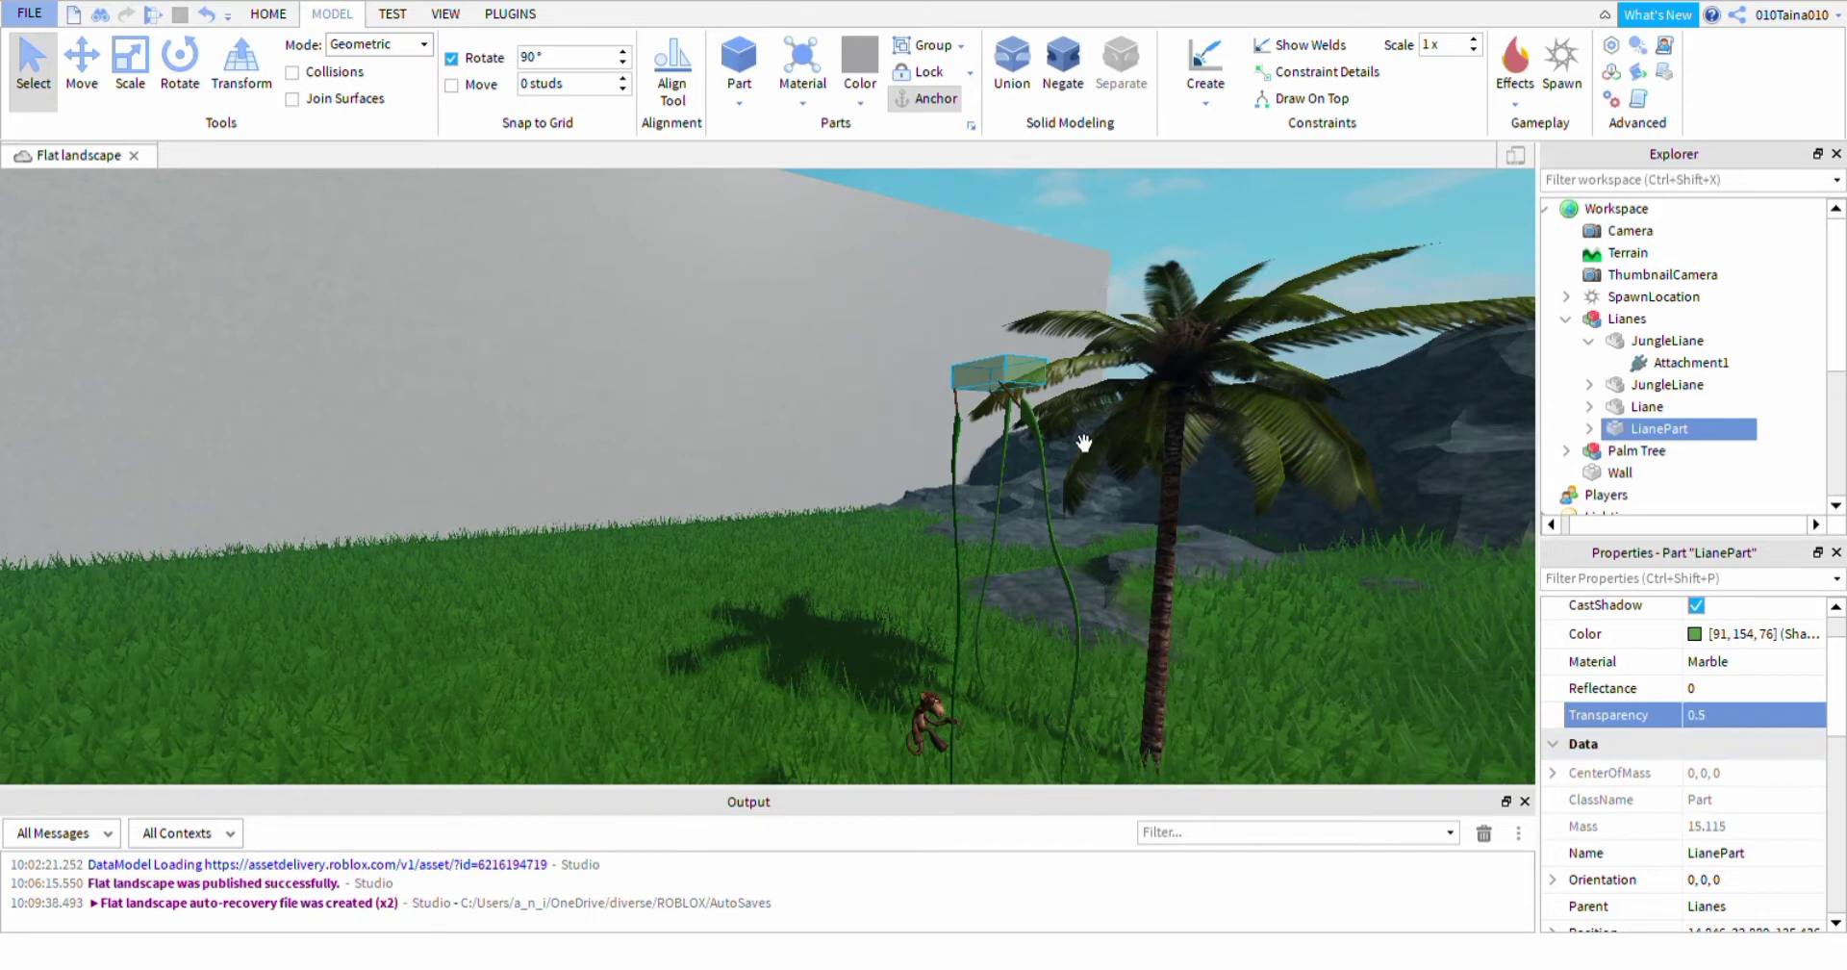
# Move the whole Lianes model sideways into the palm tree, so its lianes hang around the trunk
pyautogui.click(1566, 320)
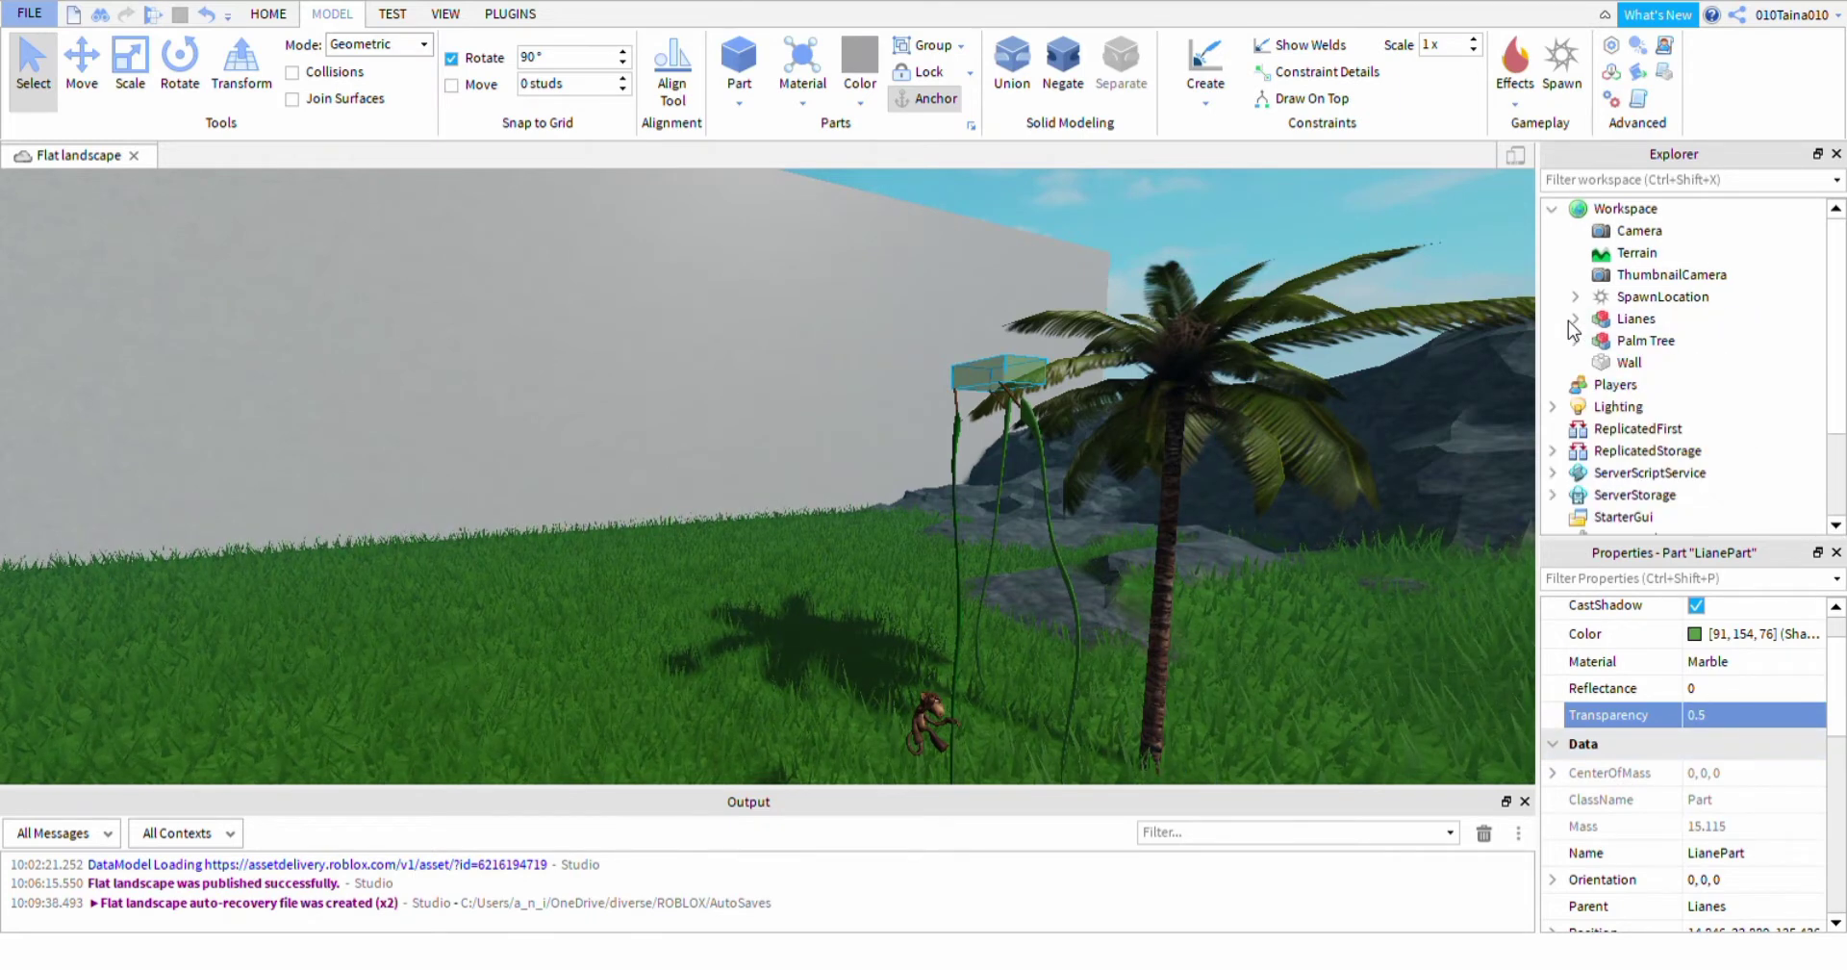
pyautogui.click(1634, 319)
pyautogui.click(84, 65)
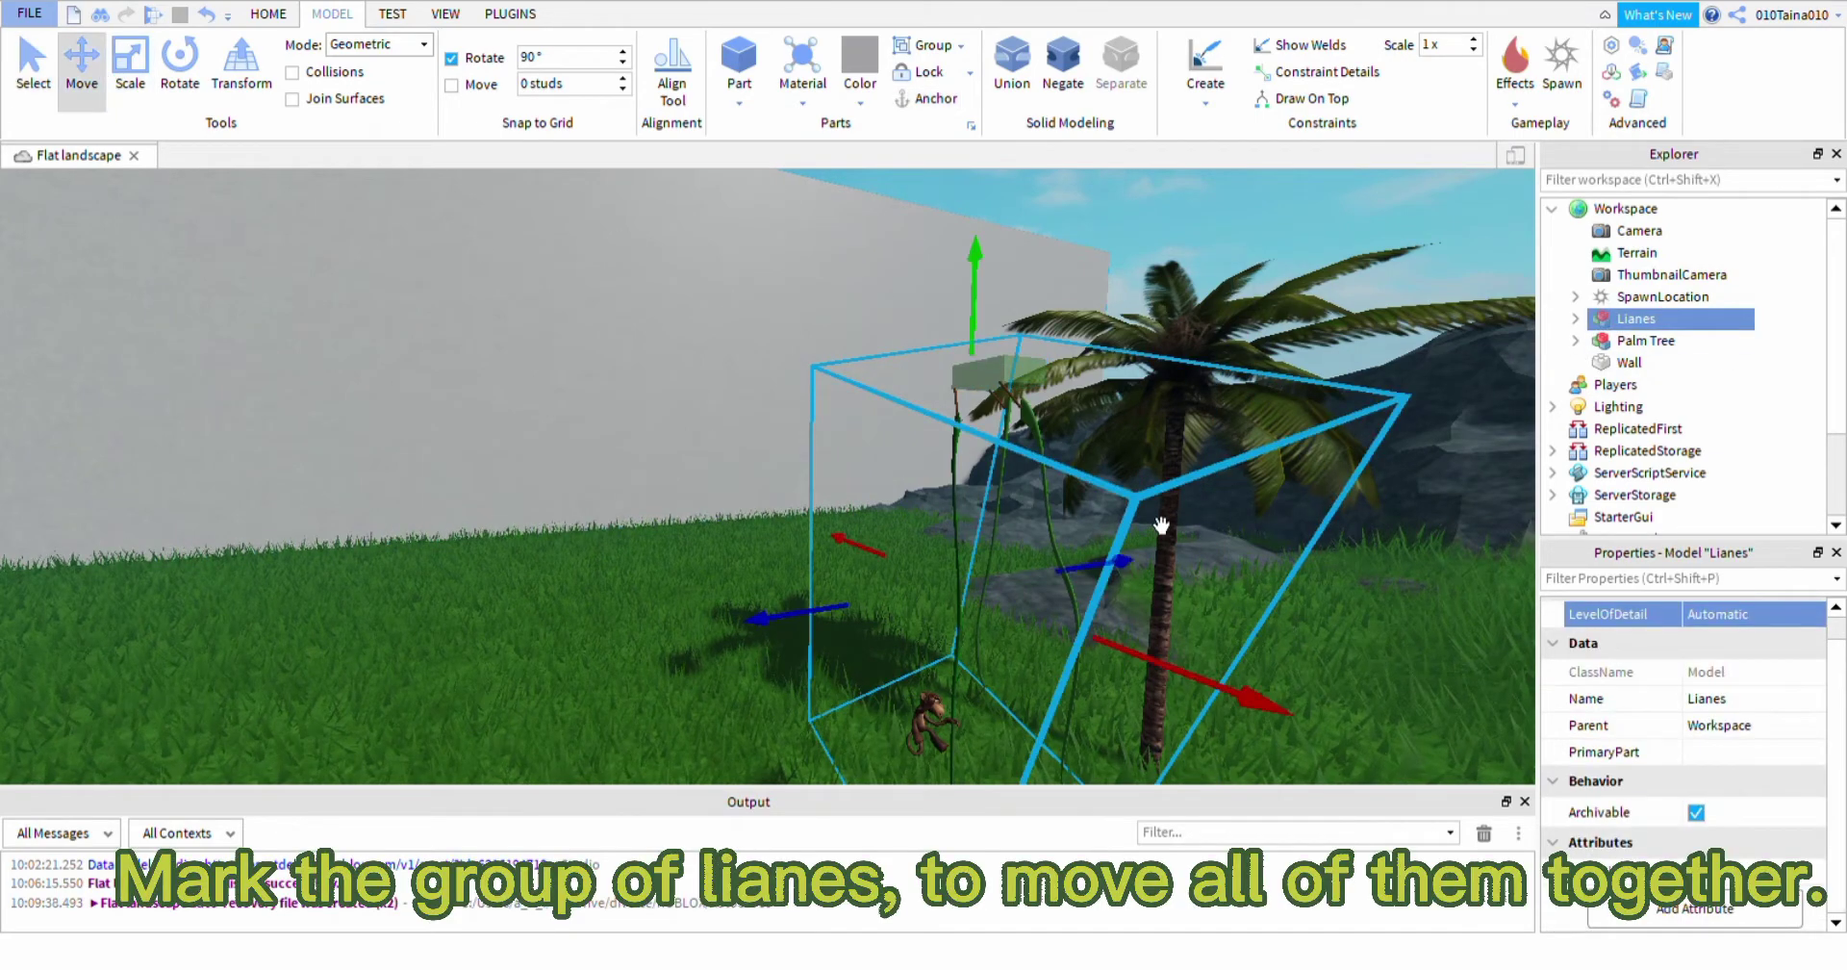
pyautogui.moveTo(1290, 632); pyautogui.dragTo(1255, 600, button='right')
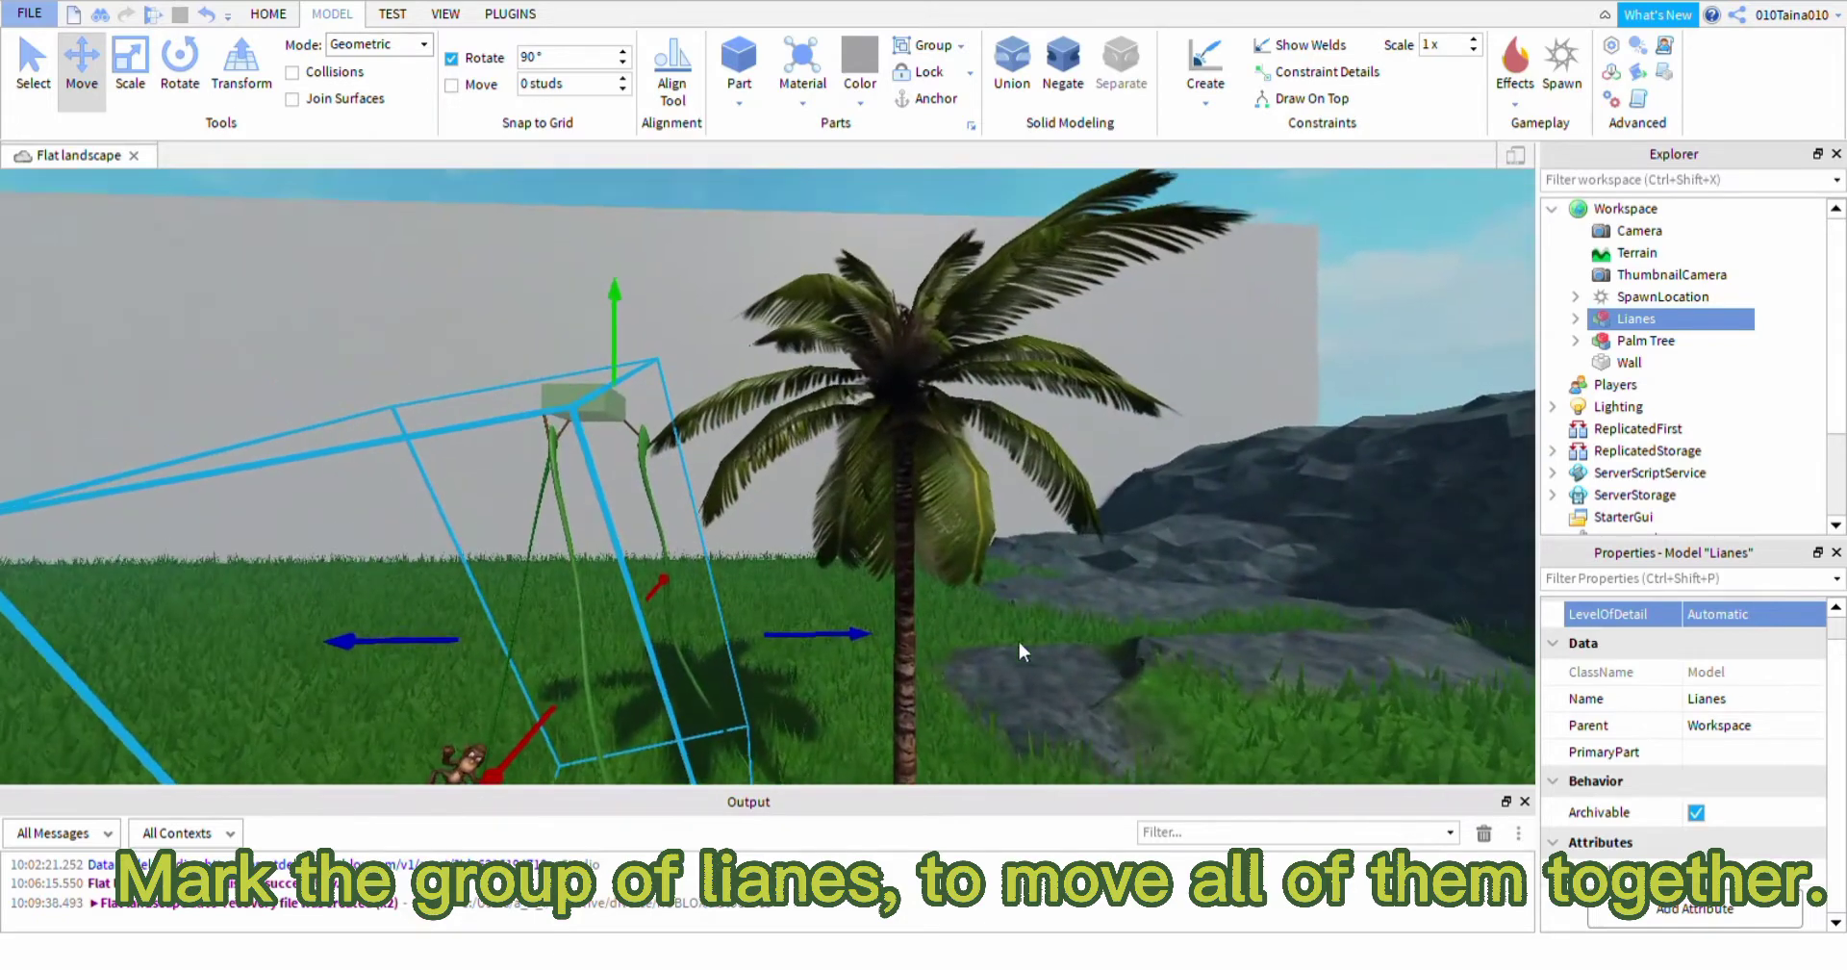
pyautogui.moveTo(908, 650); pyautogui.dragTo(1189, 697)
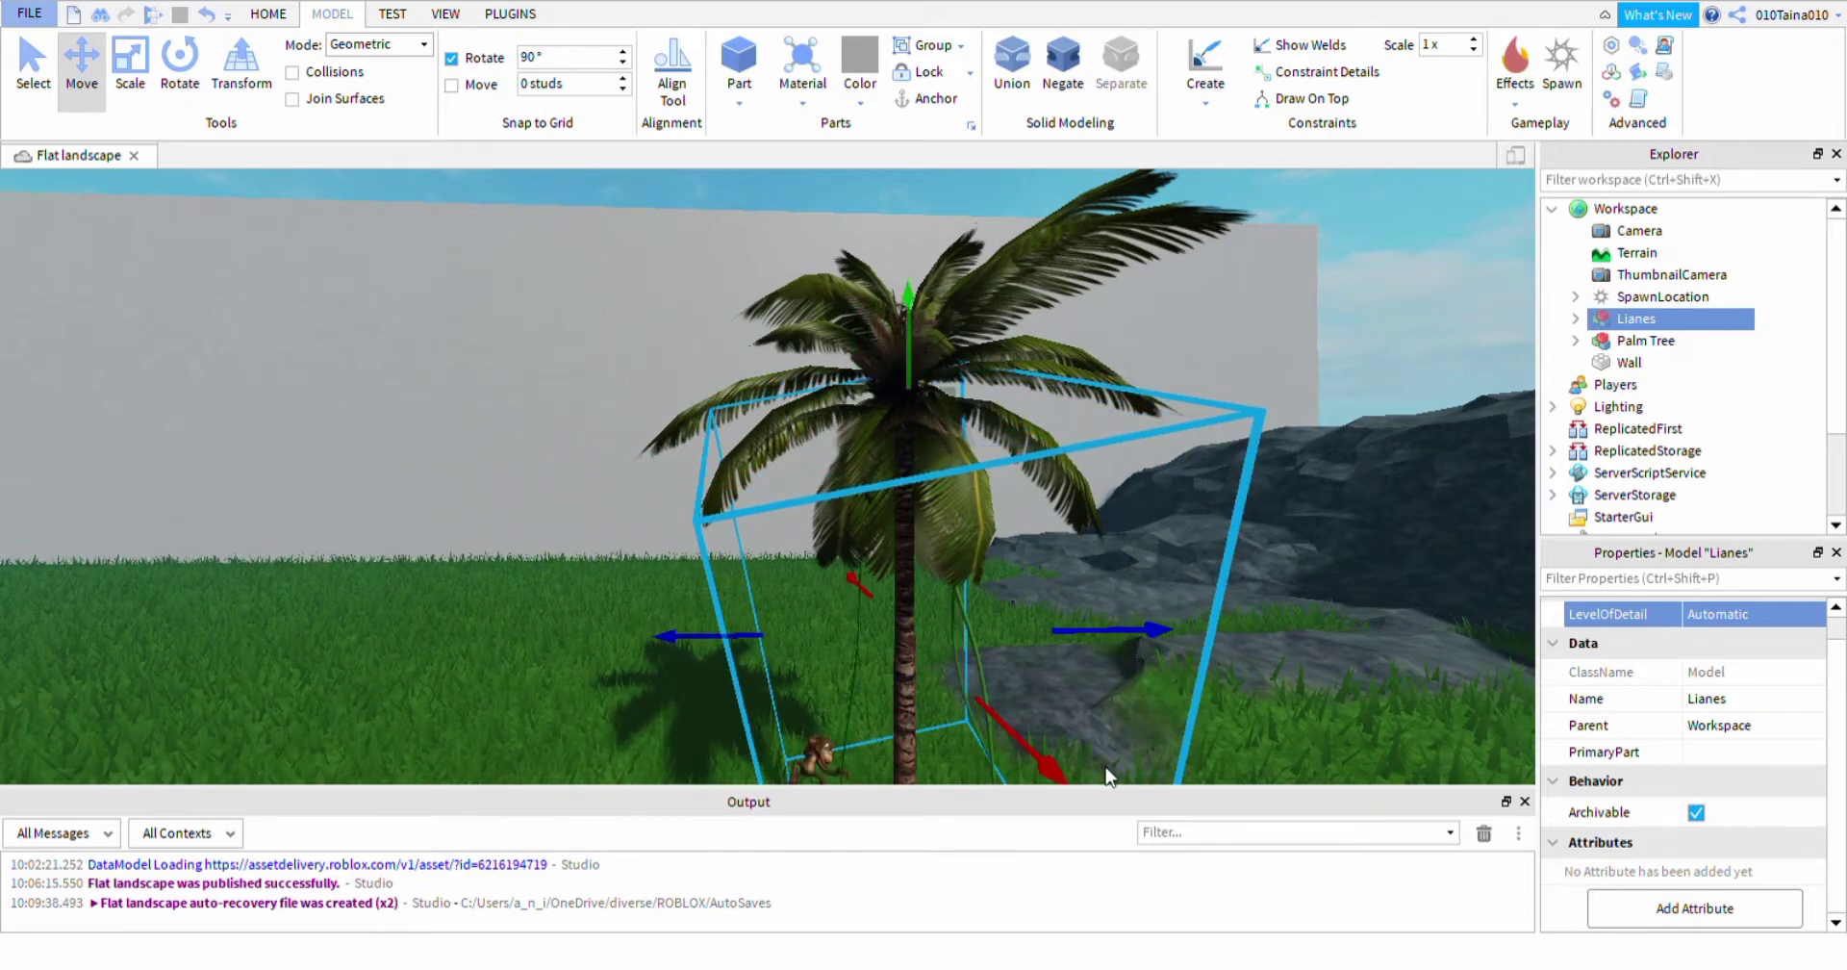
# Shift the Lianes model slightly to centre its lianes better around the palm trunk
pyautogui.press('w')
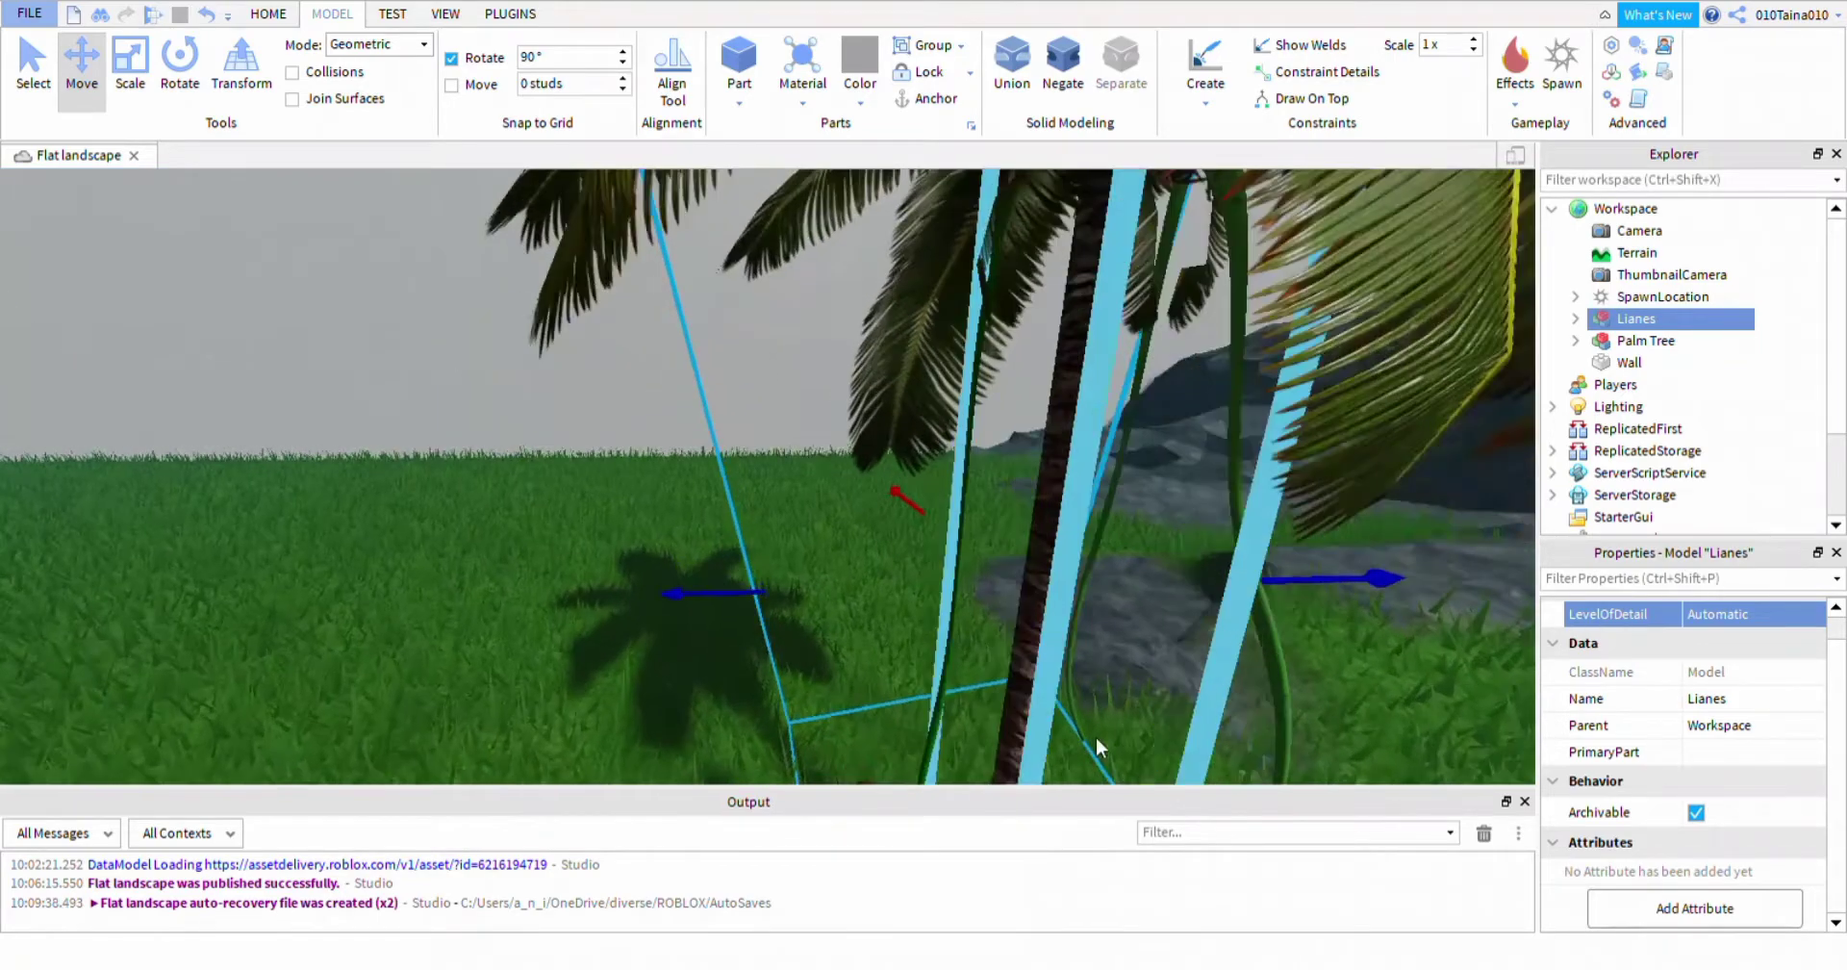
pyautogui.moveTo(1089, 739); pyautogui.dragTo(1052, 629, button='right')
pyautogui.press('w')
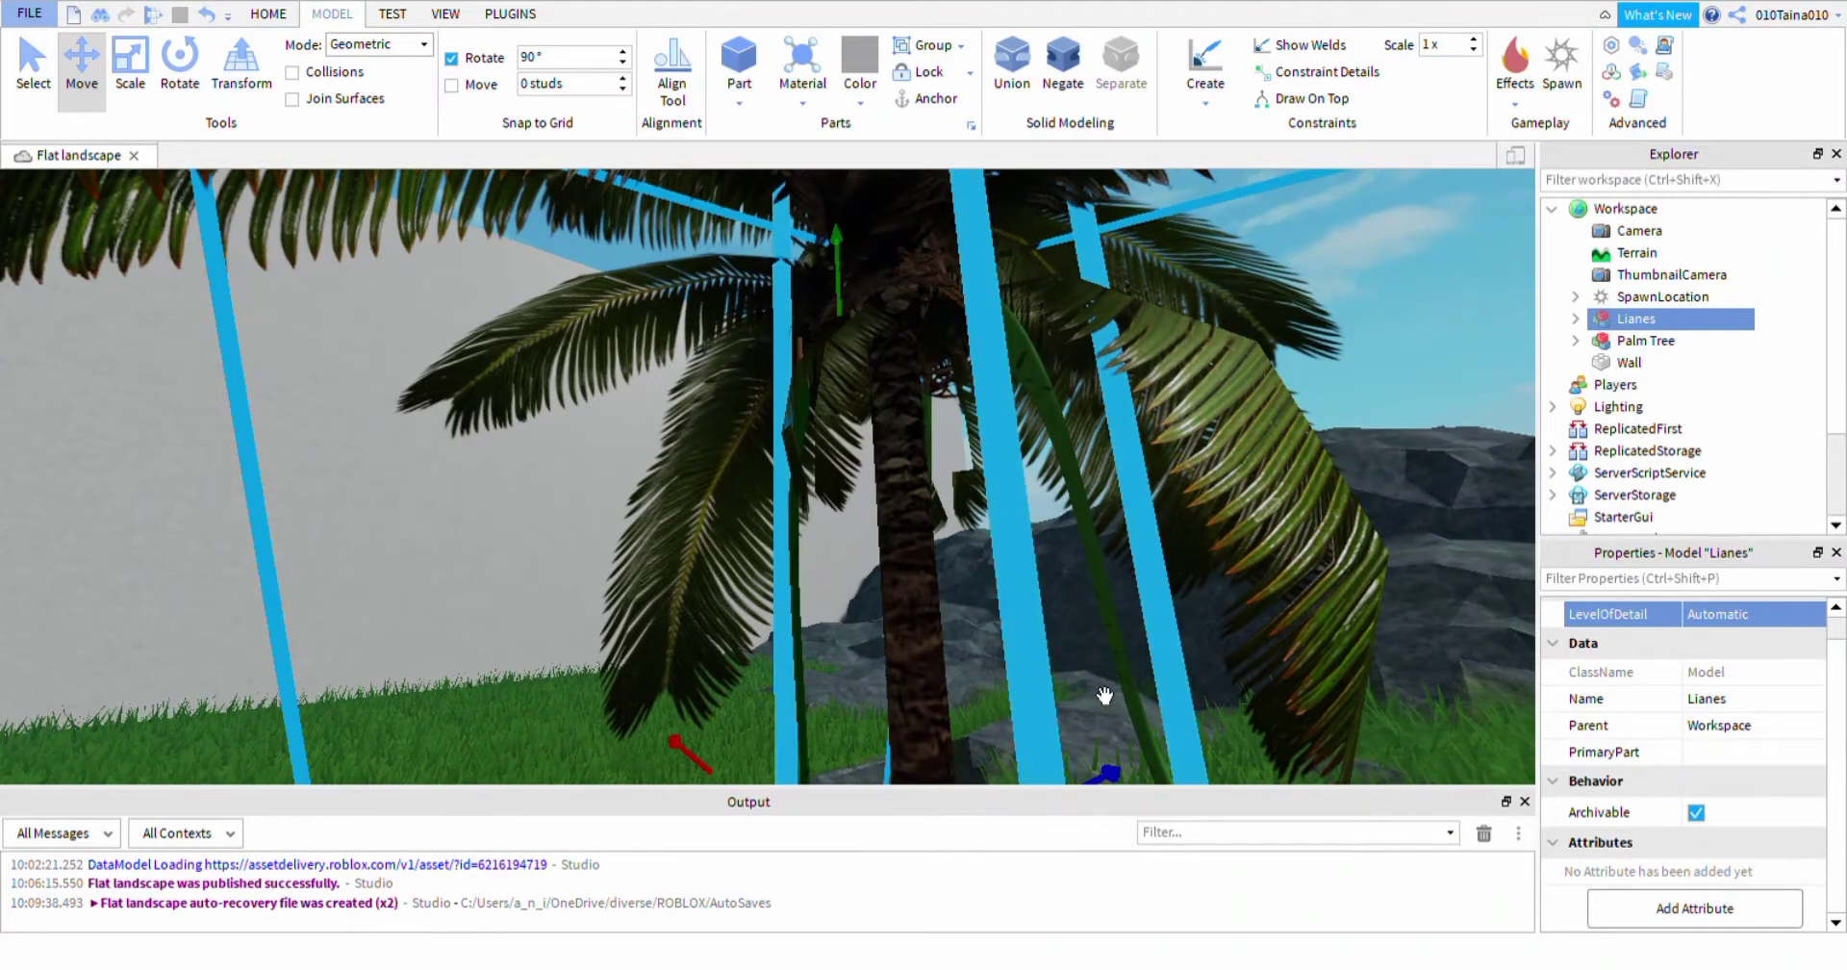
pyautogui.moveTo(1116, 700)
pyautogui.mouseDown(button='right')
pyautogui.moveTo(1151, 729)
pyautogui.moveTo(1091, 700)
pyautogui.mouseUp(button='right')
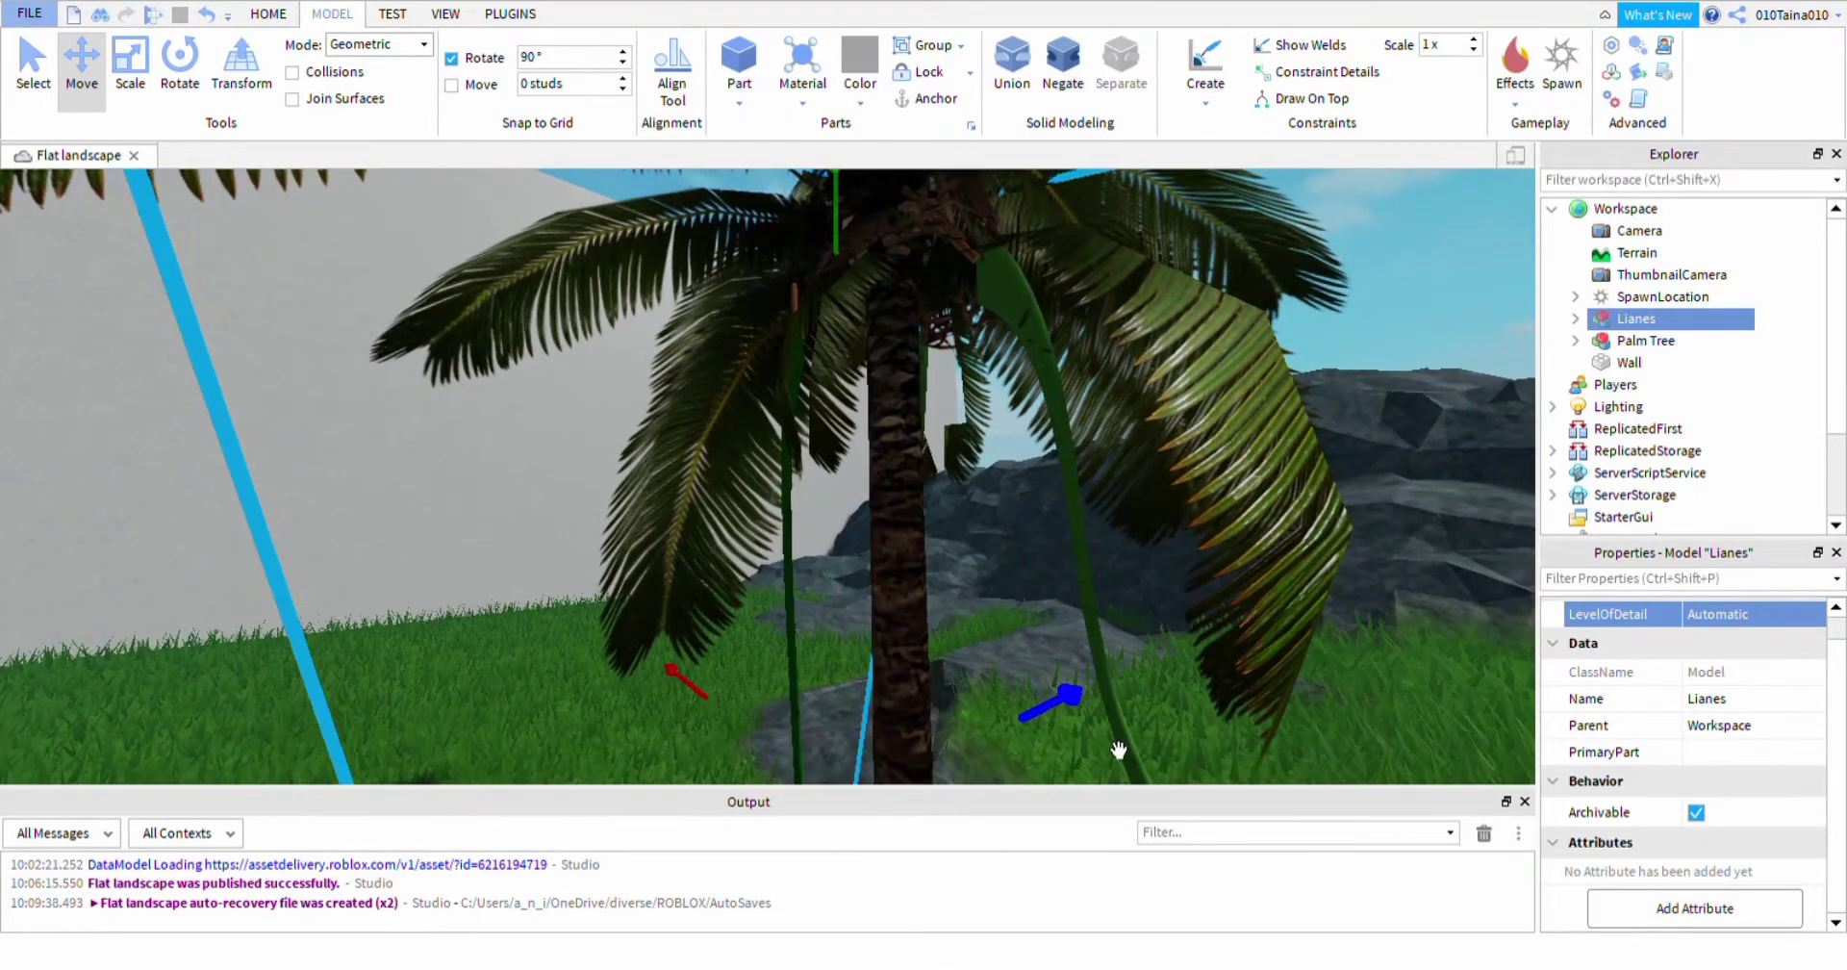
pyautogui.moveTo(1075, 703)
pyautogui.mouseDown()
pyautogui.moveTo(1097, 701)
pyautogui.moveTo(1061, 707)
pyautogui.mouseUp()
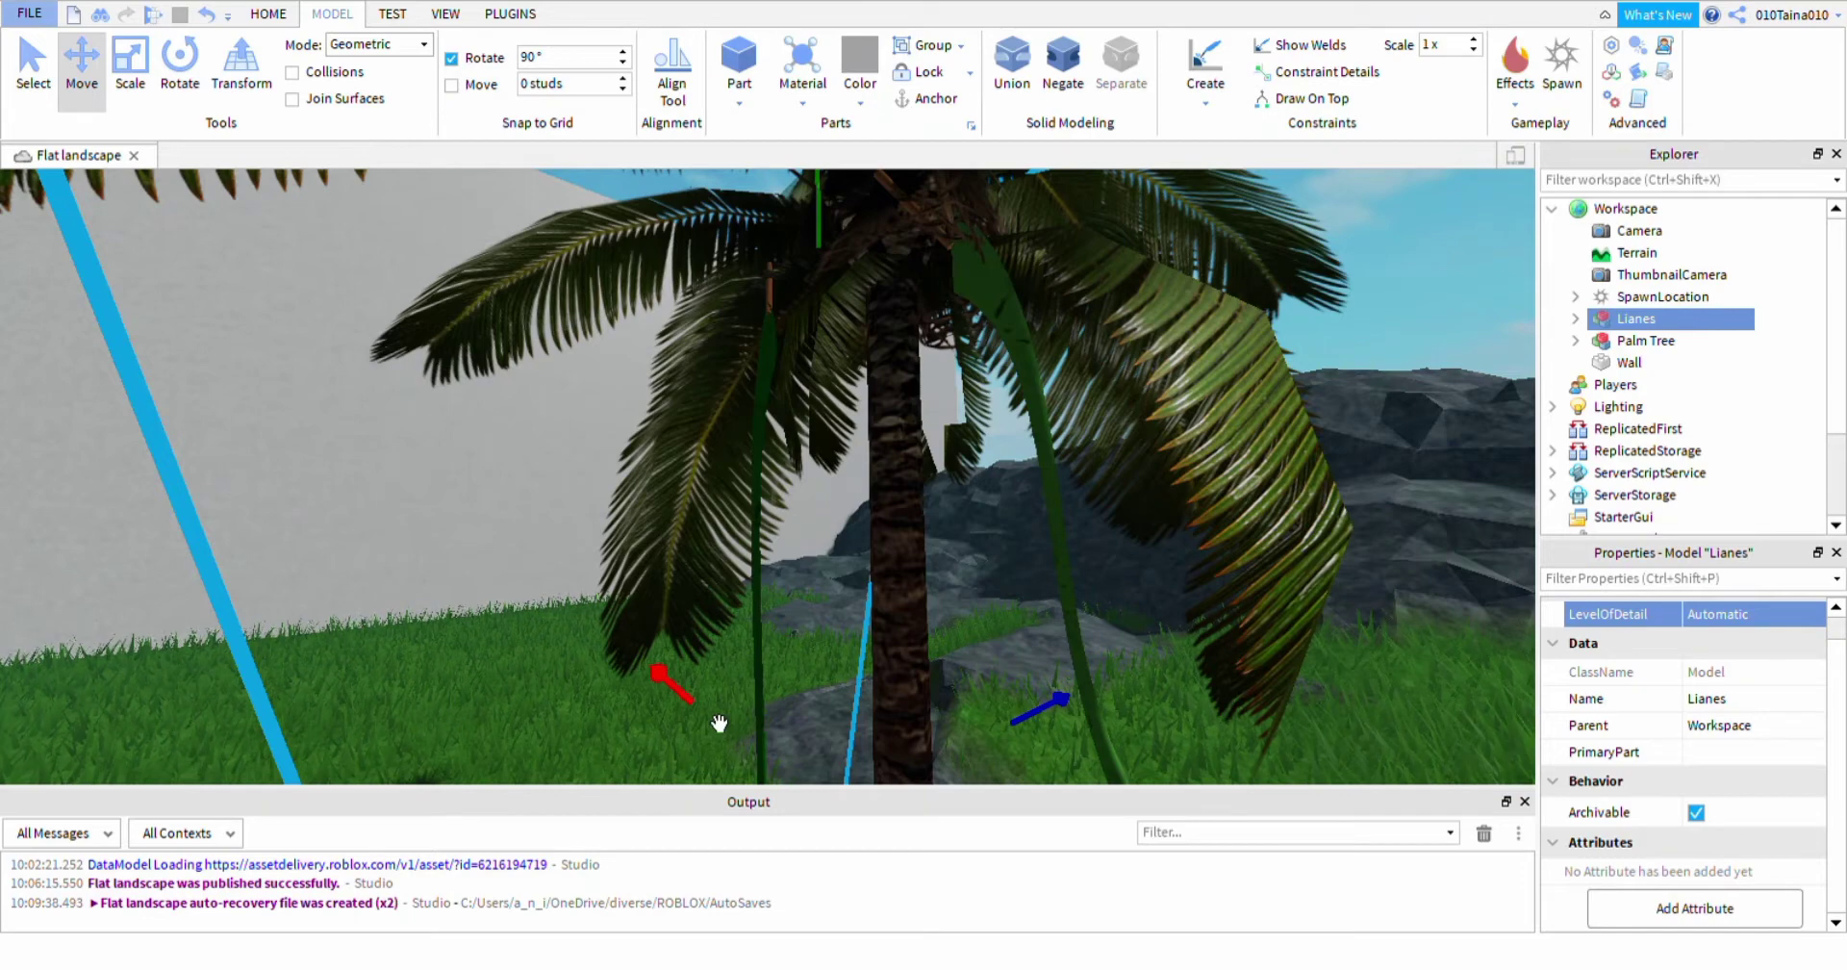
pyautogui.moveTo(751, 704); pyautogui.dragTo(775, 672, button='right')
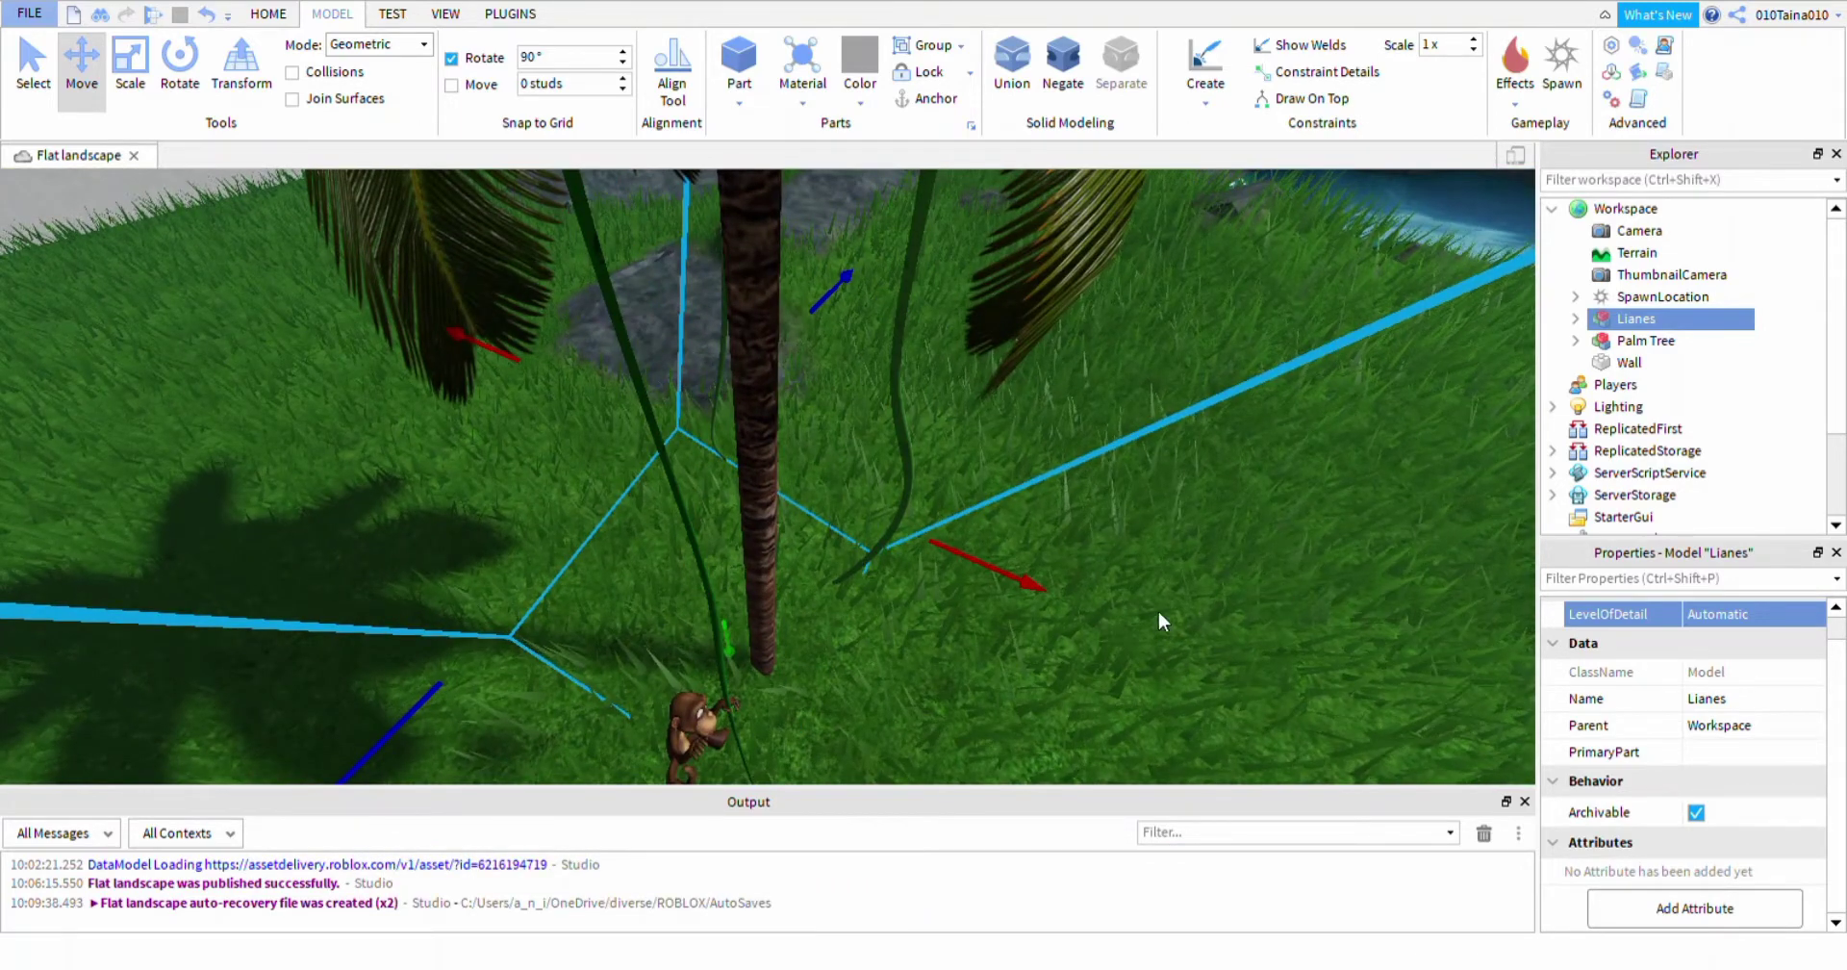
# Deselect the Lianes model and inspect how the lianes and monkey sit within the whole palm tree
pyautogui.moveTo(1156, 608); pyautogui.dragTo(1157, 608, button='right')
pyautogui.scroll(-3, 1160, 610)
pyautogui.click(1282, 661)
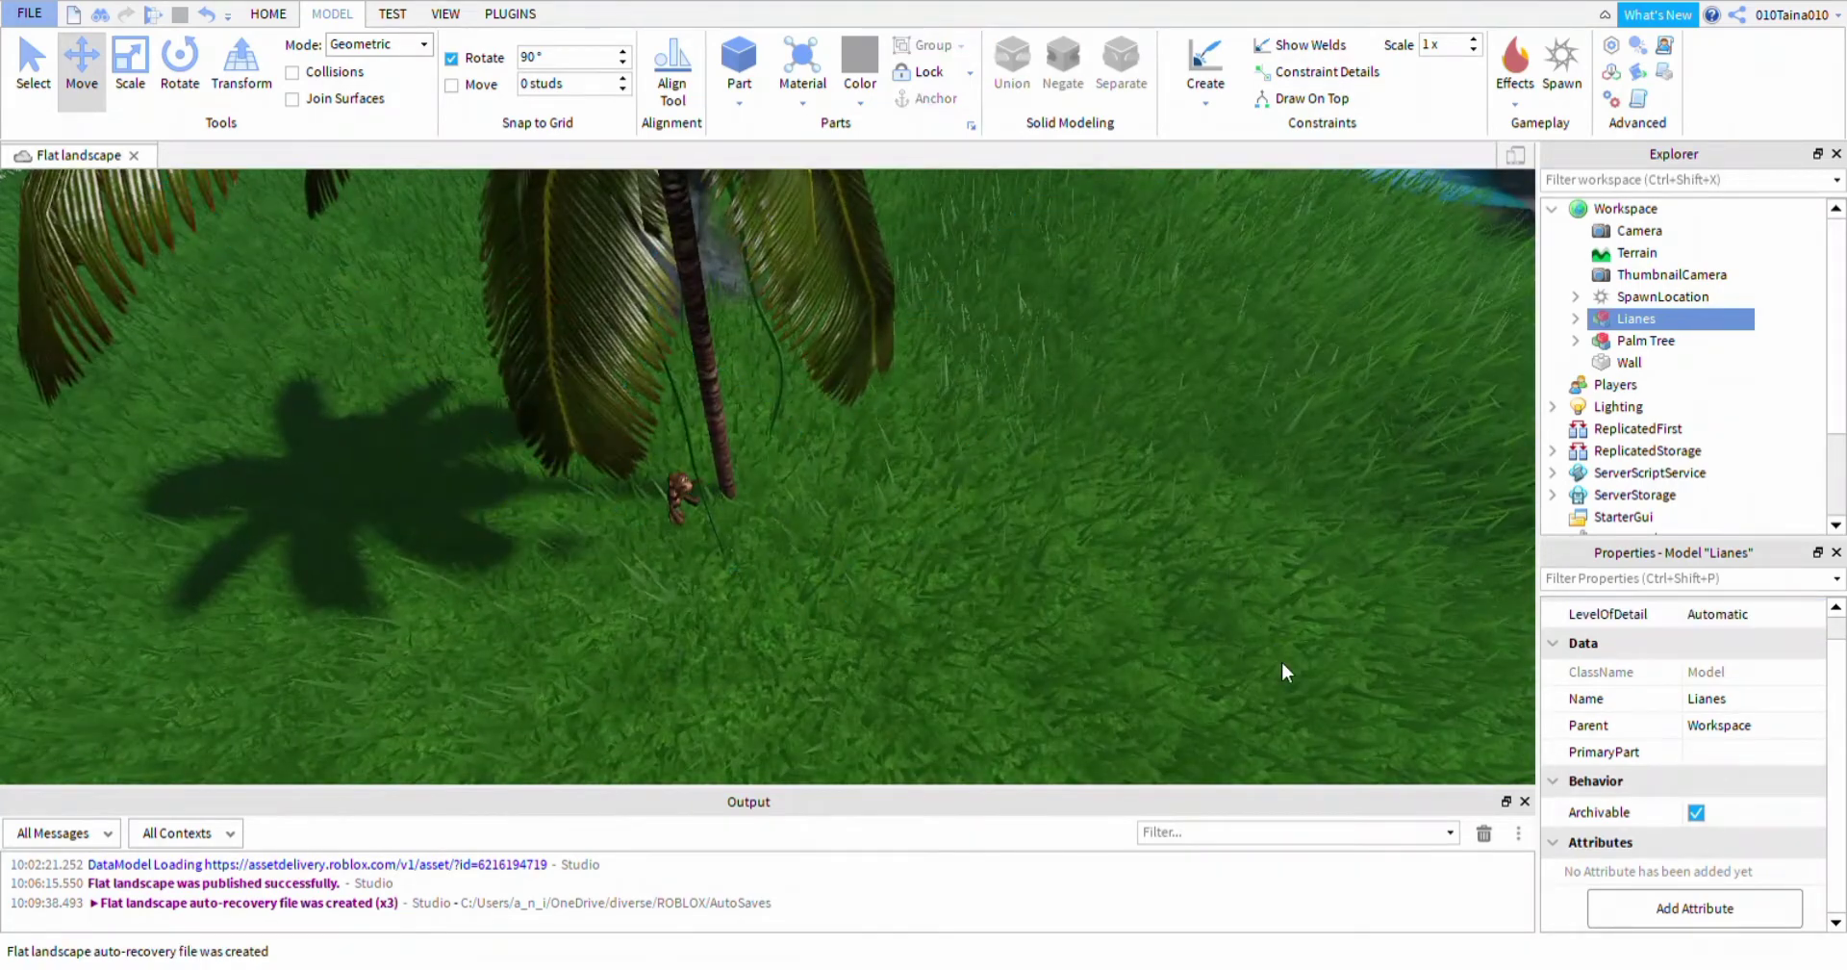
pyautogui.moveTo(1281, 661); pyautogui.dragTo(1278, 661, button='right')
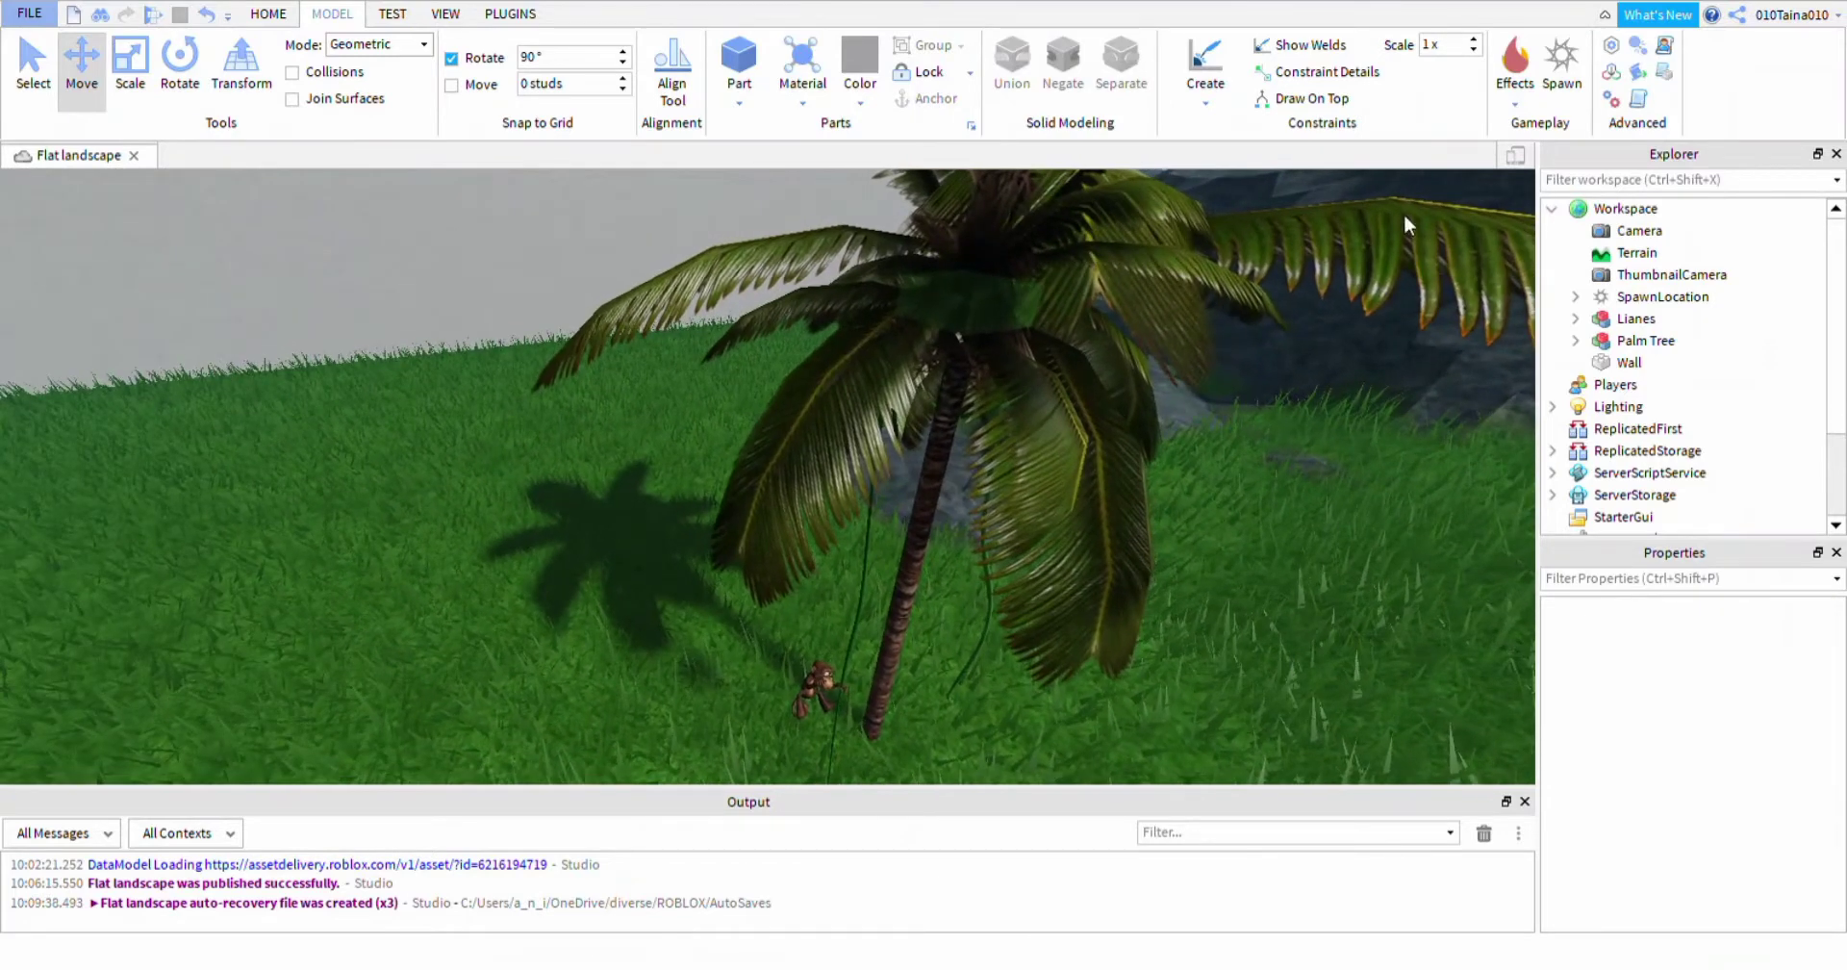
# Playtest the place and walk the avatar to the palm tree to check how the monkey swings on the lianes
pyautogui.click(268, 14)
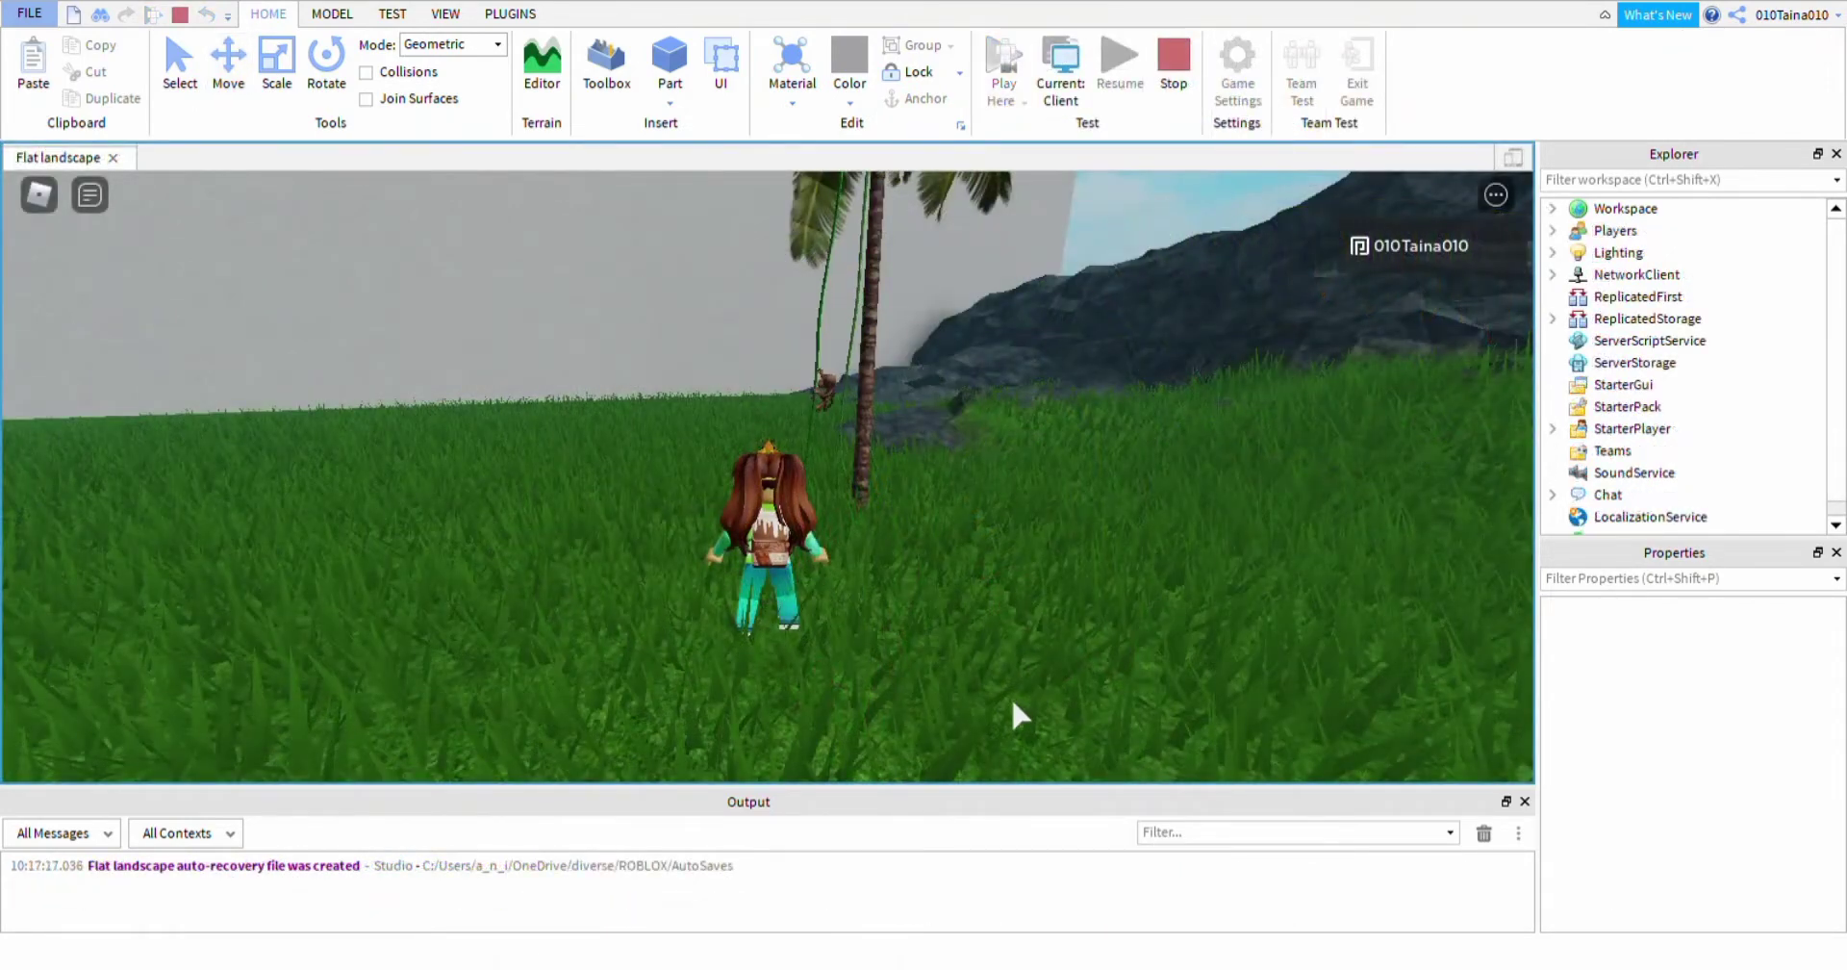
pyautogui.moveTo(980, 620); pyautogui.dragTo(1016, 583, button='right')
pyautogui.press('w')
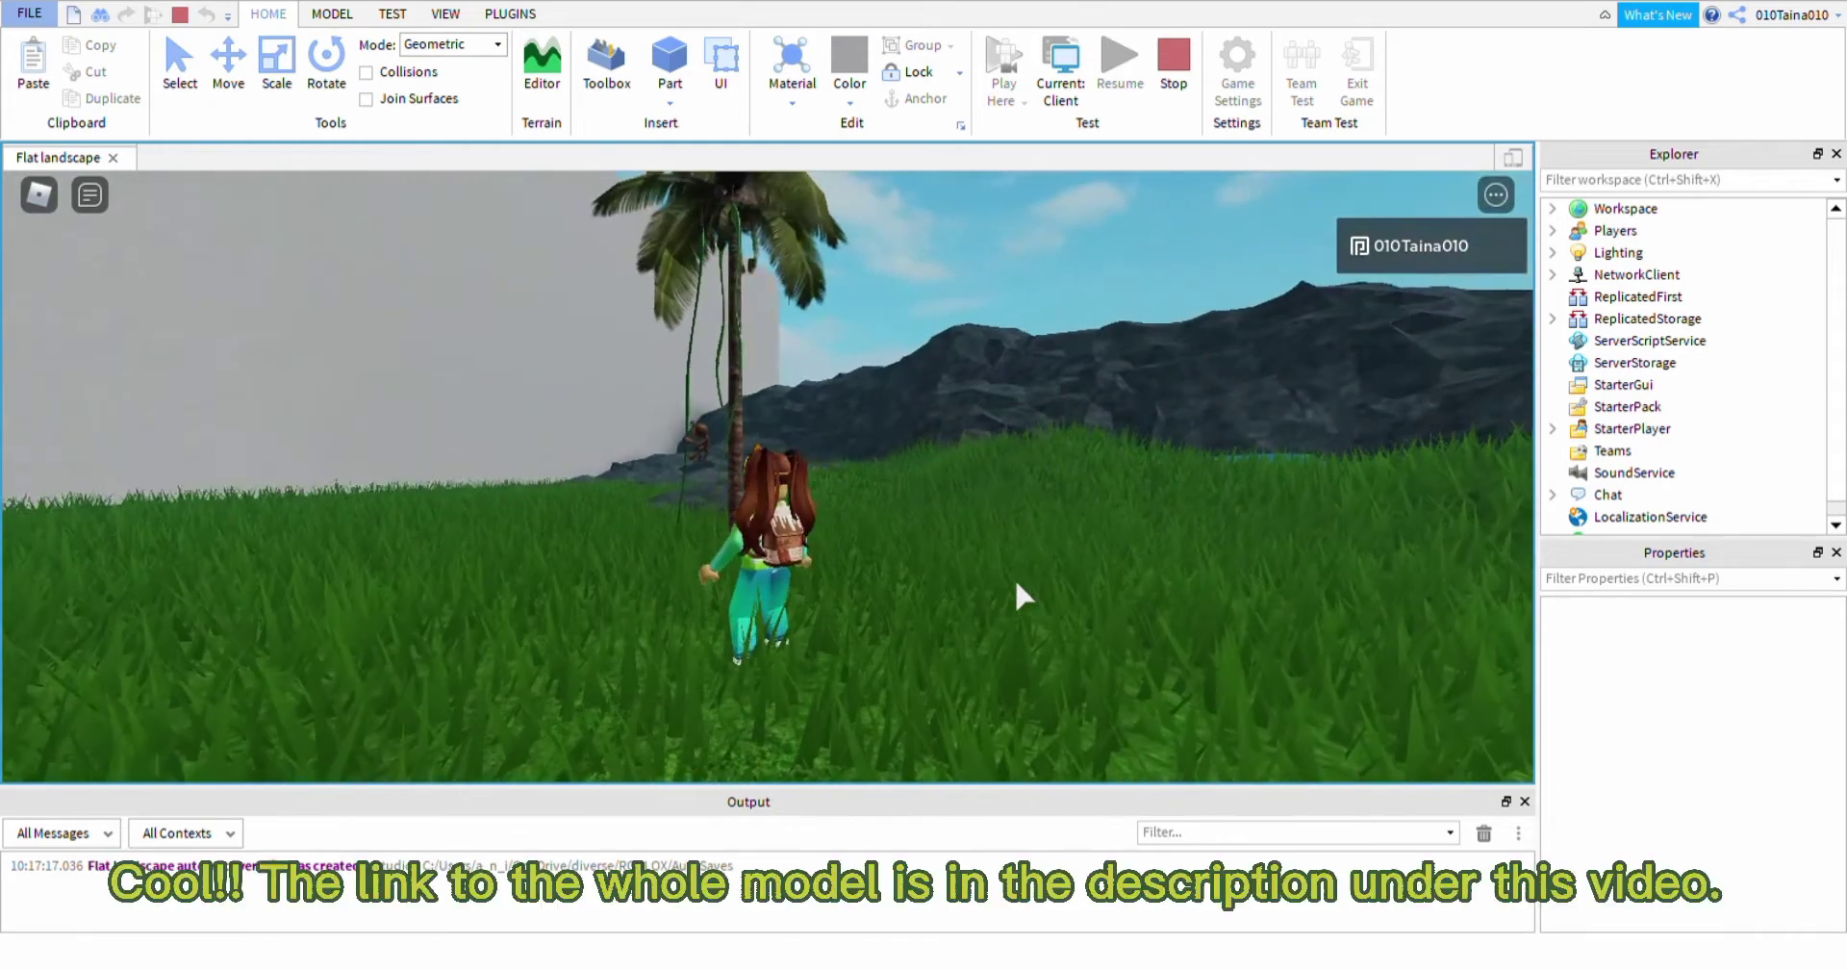
pyautogui.press('w')
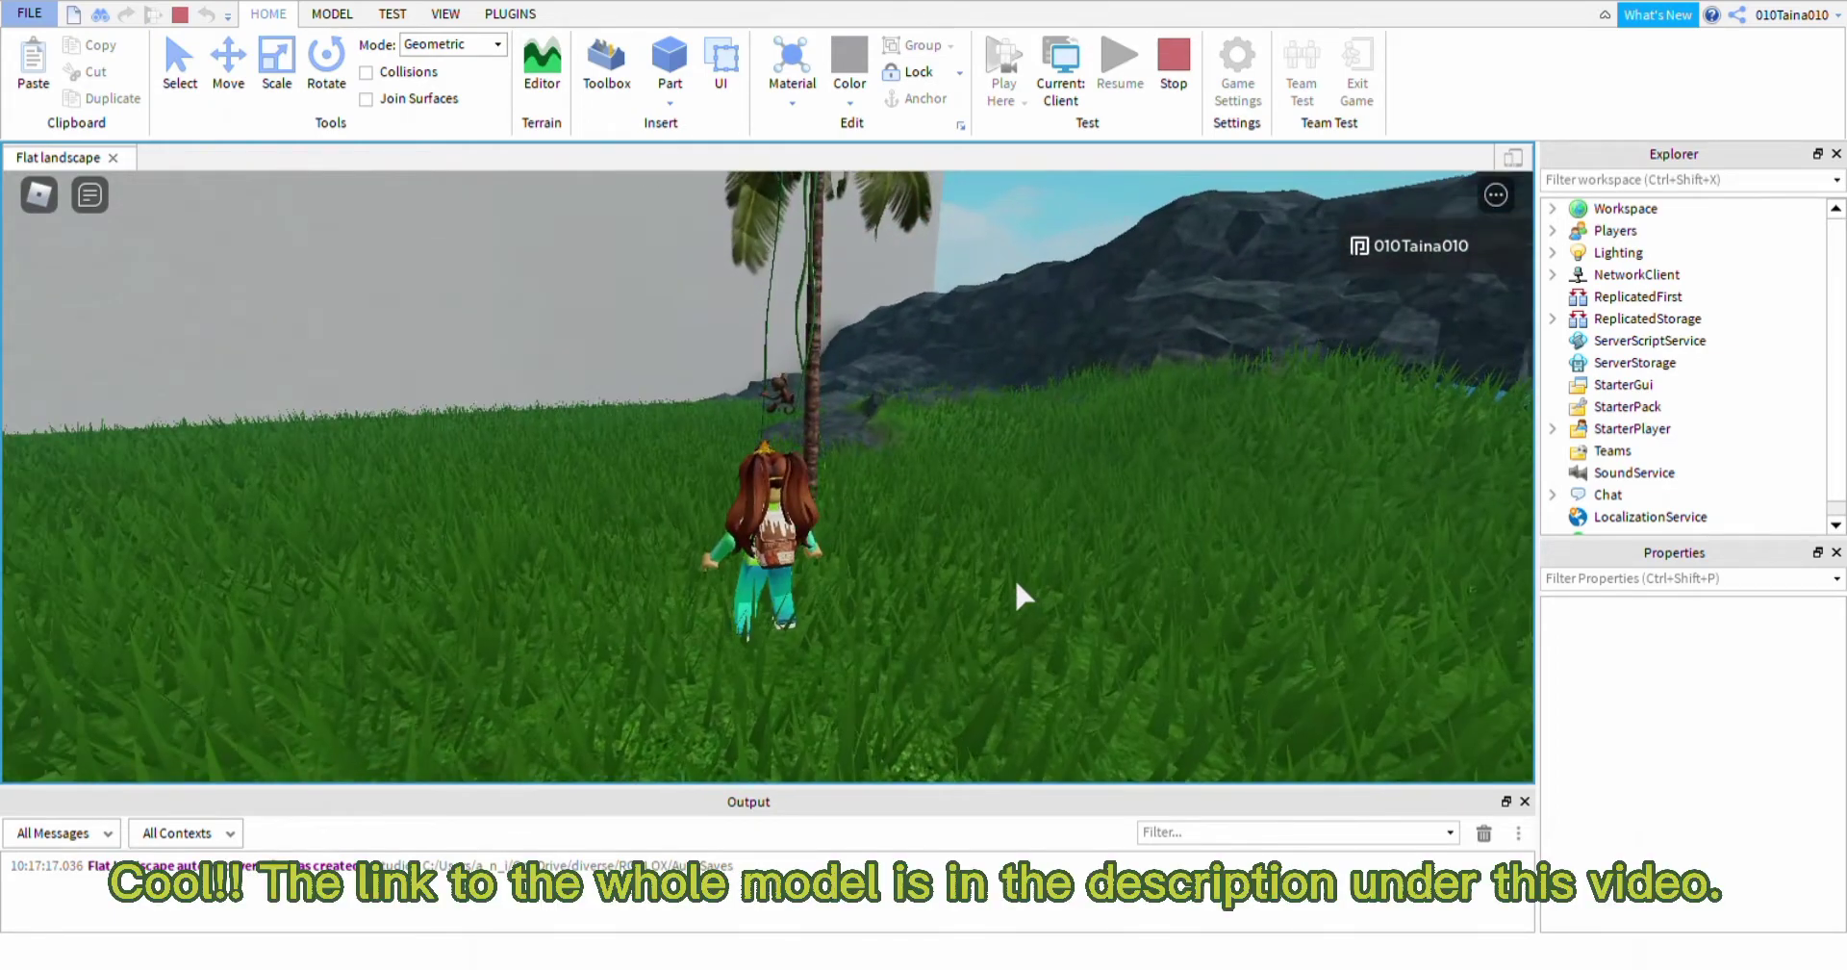
pyautogui.press('w')
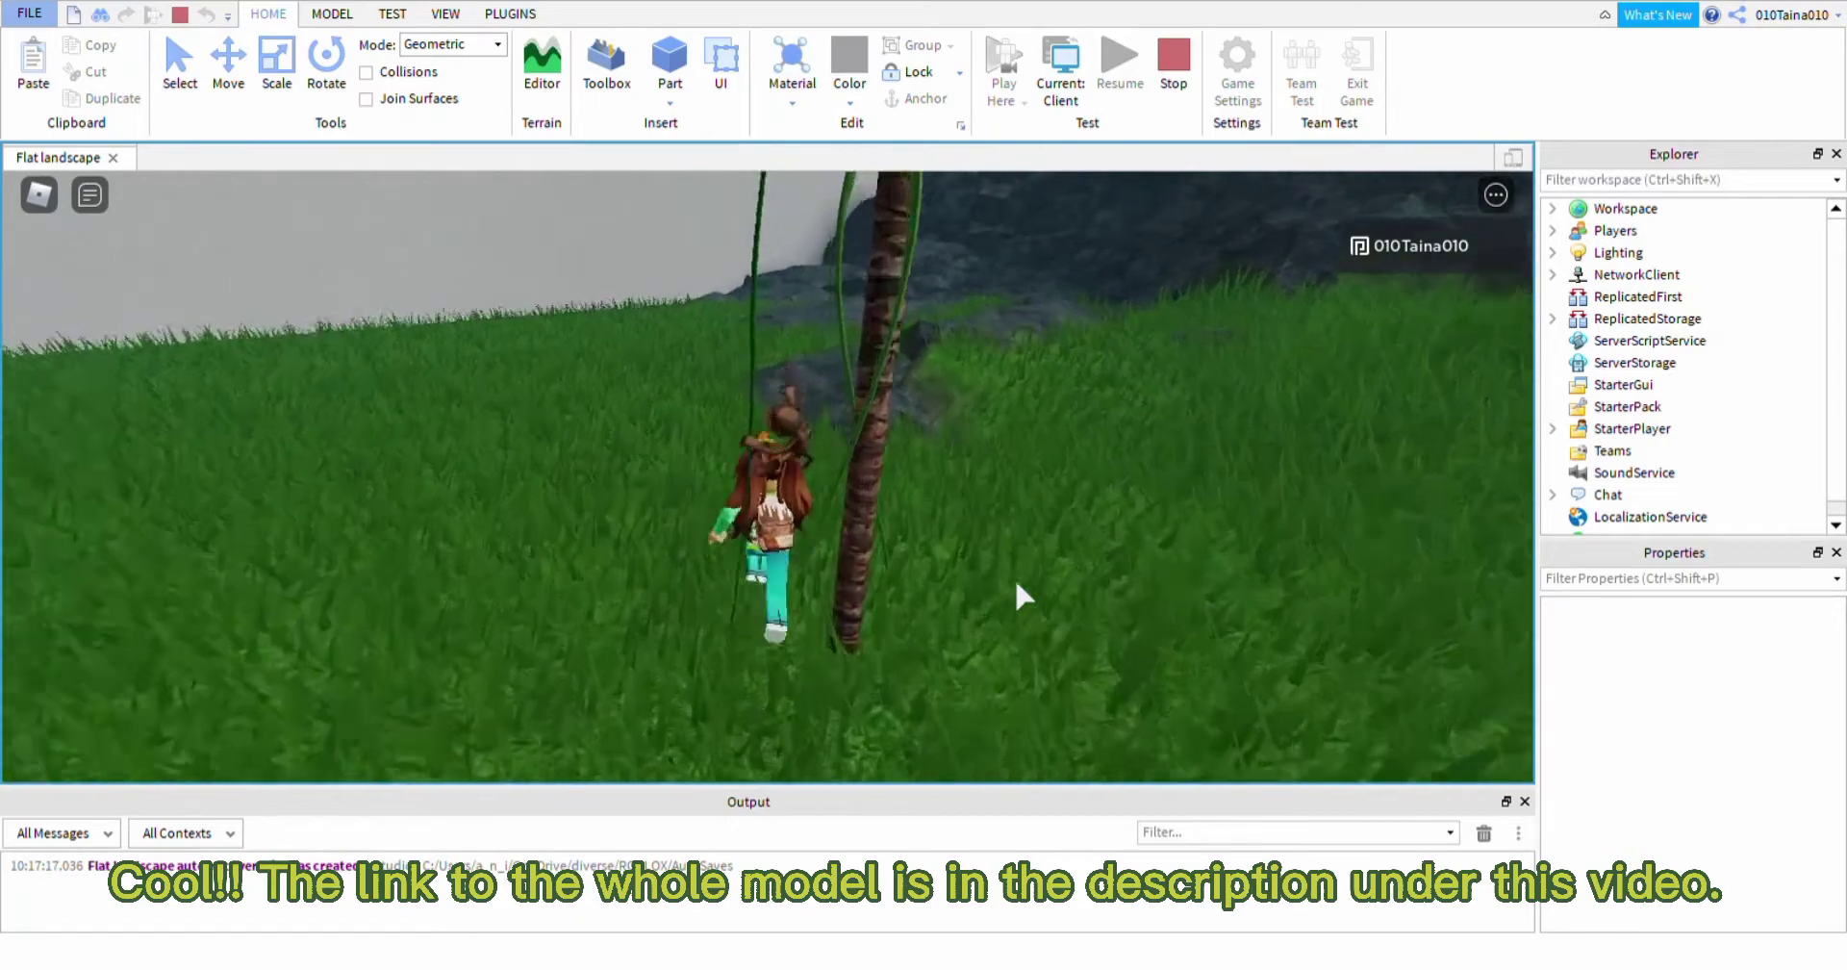
pyautogui.moveTo(1017, 584); pyautogui.dragTo(1017, 584, button='right')
pyautogui.press('w')
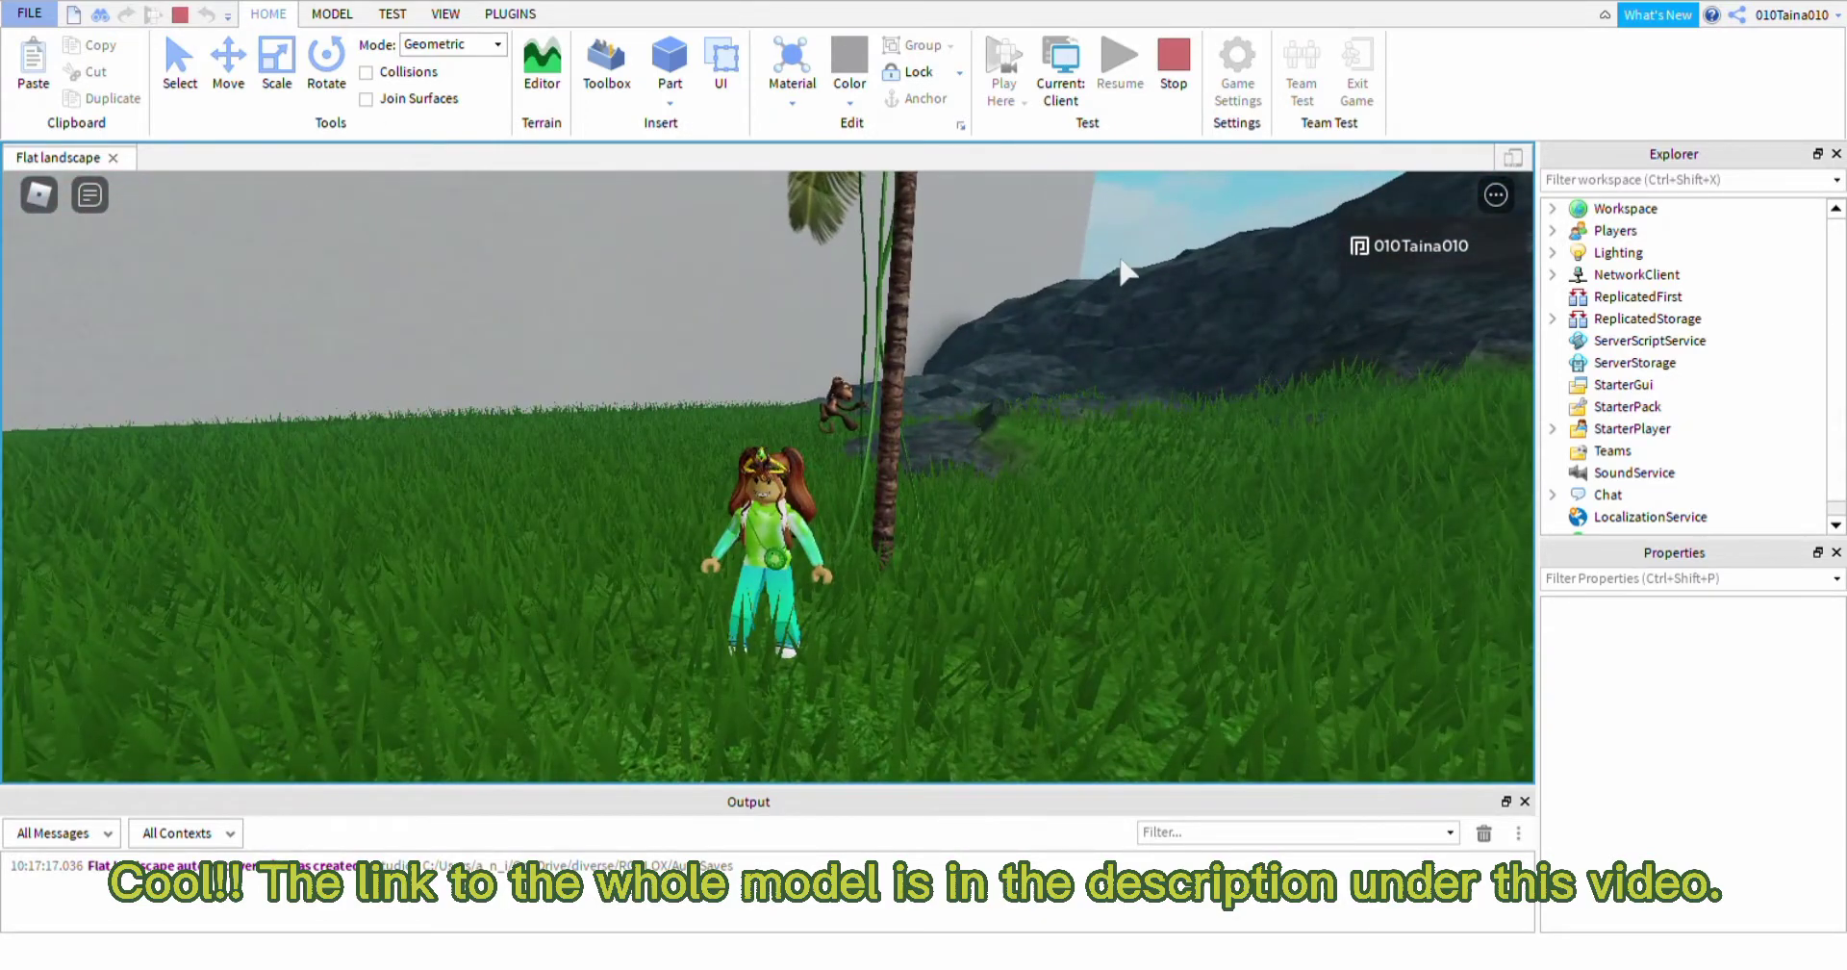